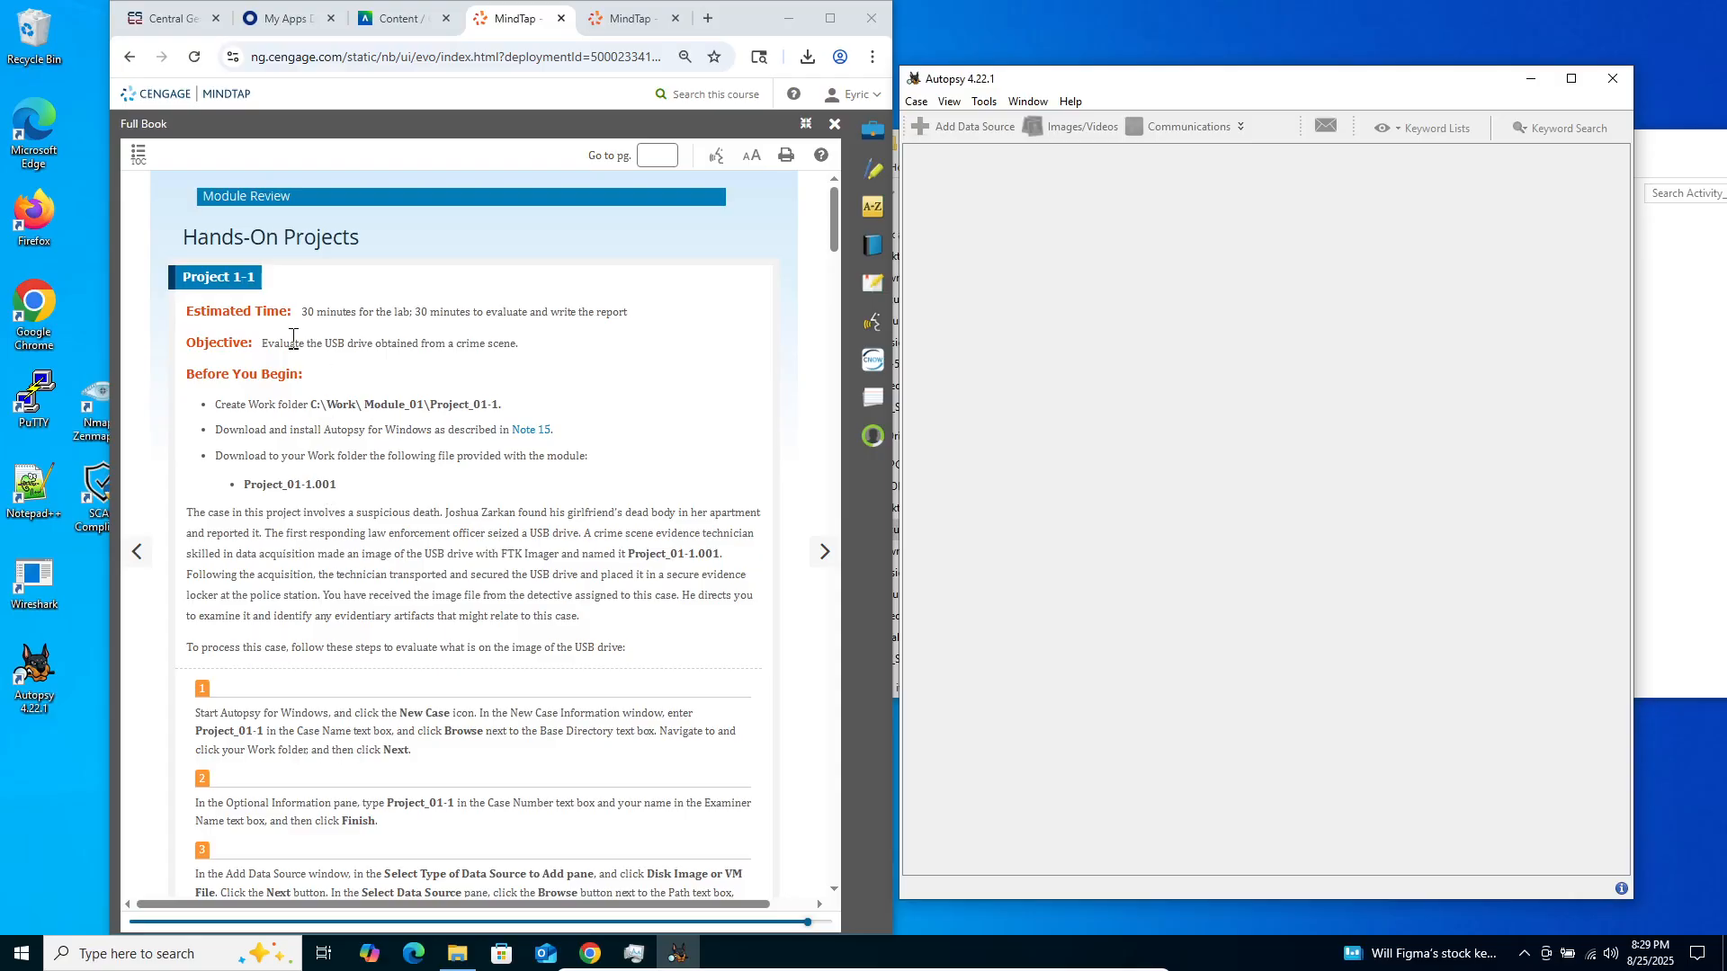
Open the Hands-On Projects of Module 1 from the e-book's table of contents and go to Project 1-2
left_click(136, 156)
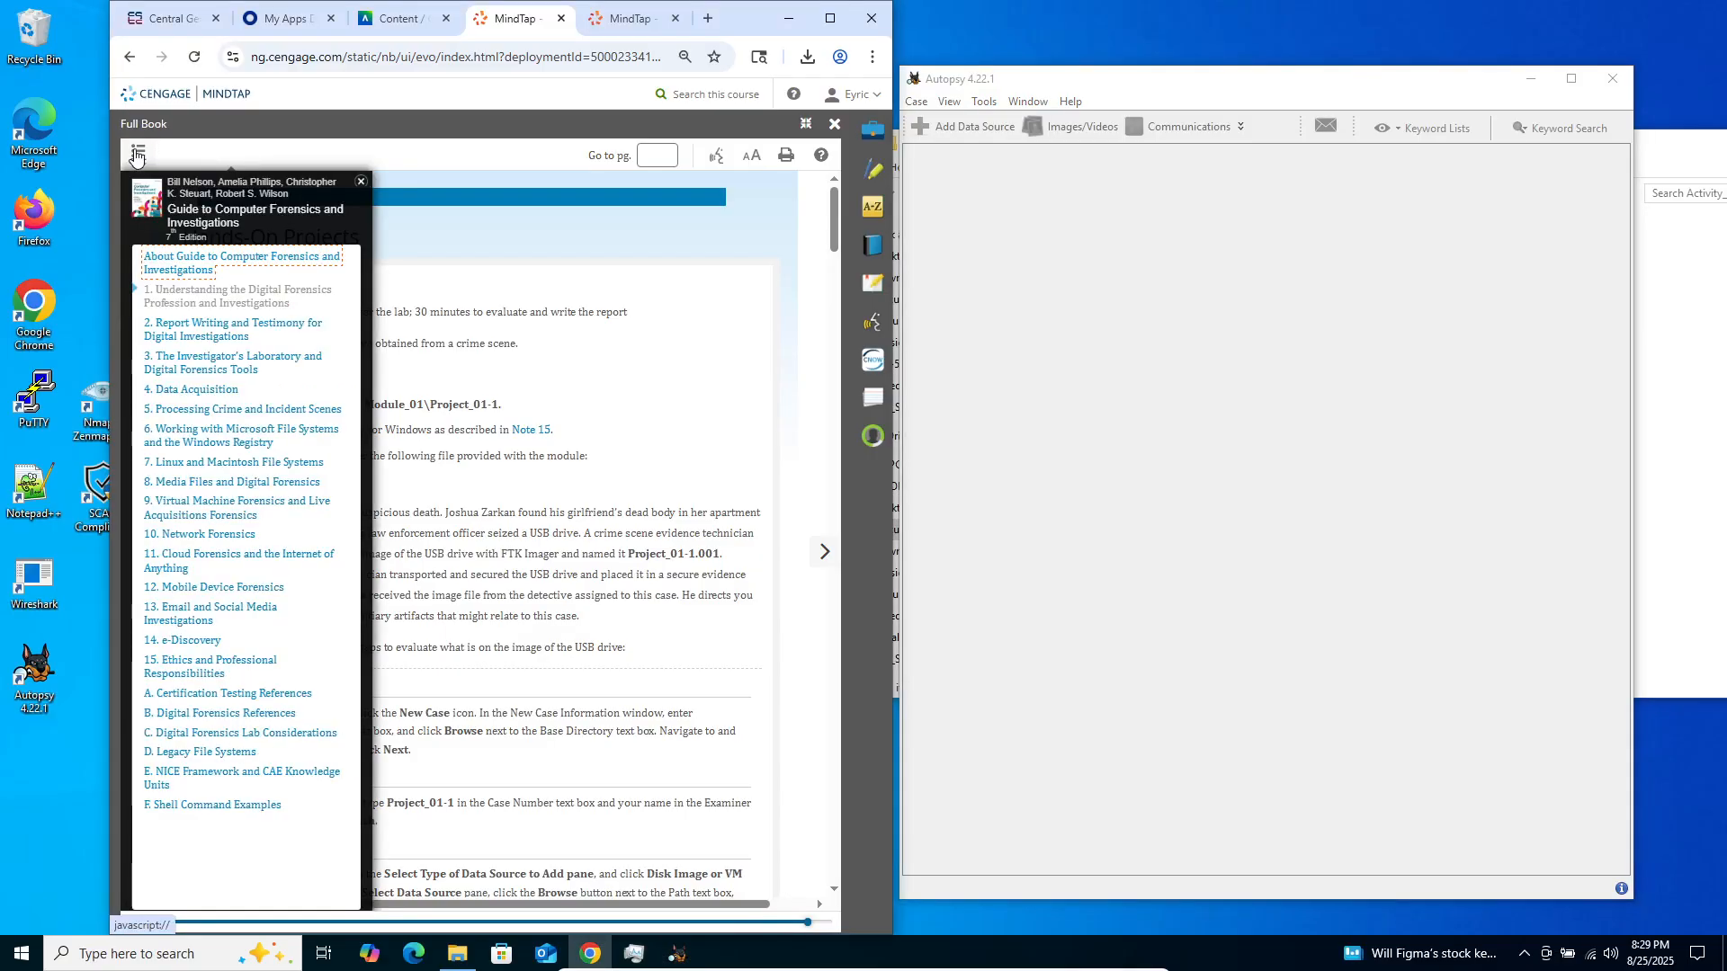
left_click(186, 304)
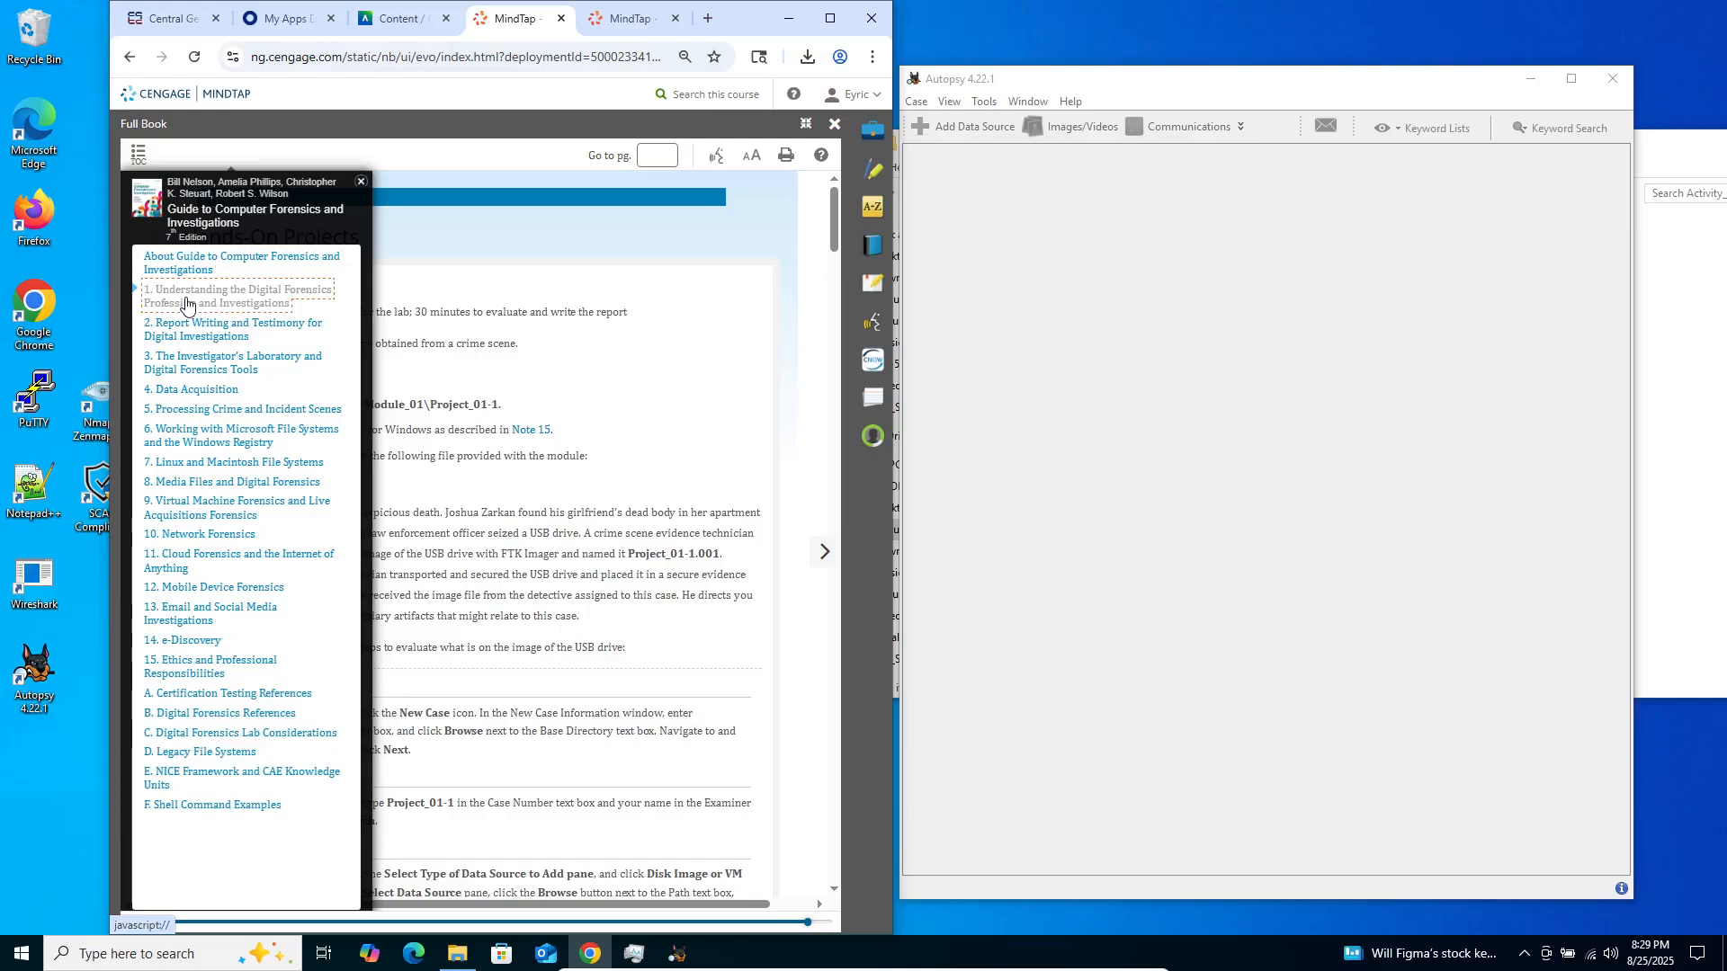
scroll(490, 607, "down", 3)
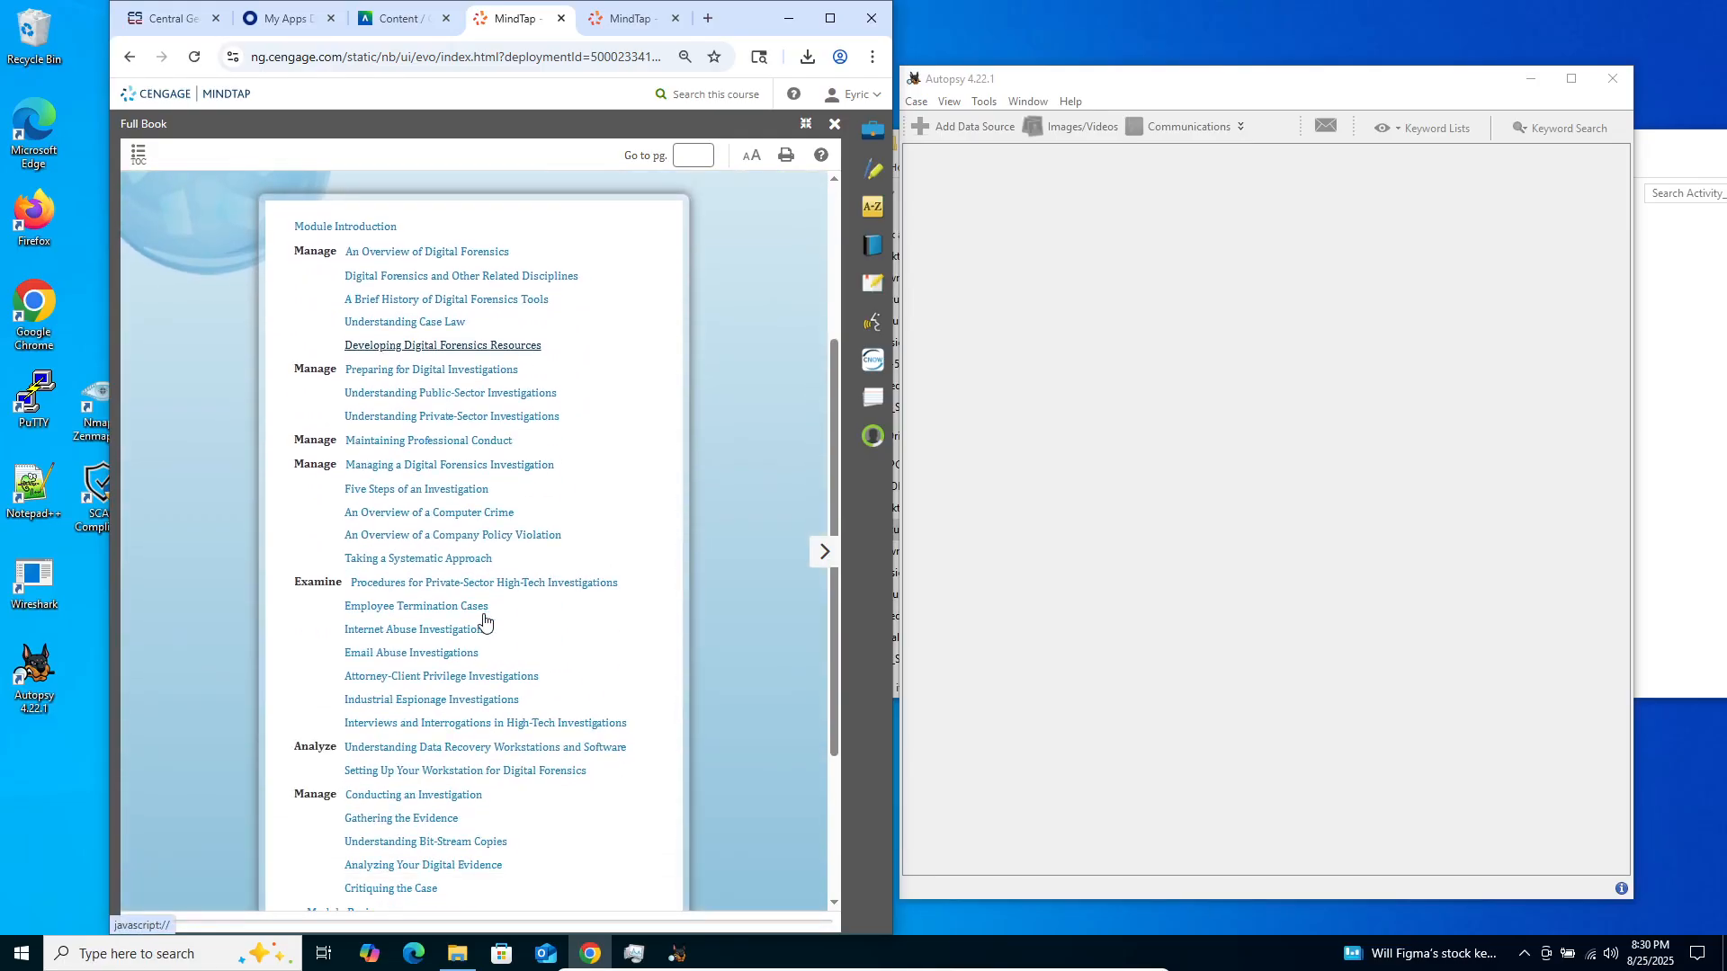
scroll(484, 621, "down", 3)
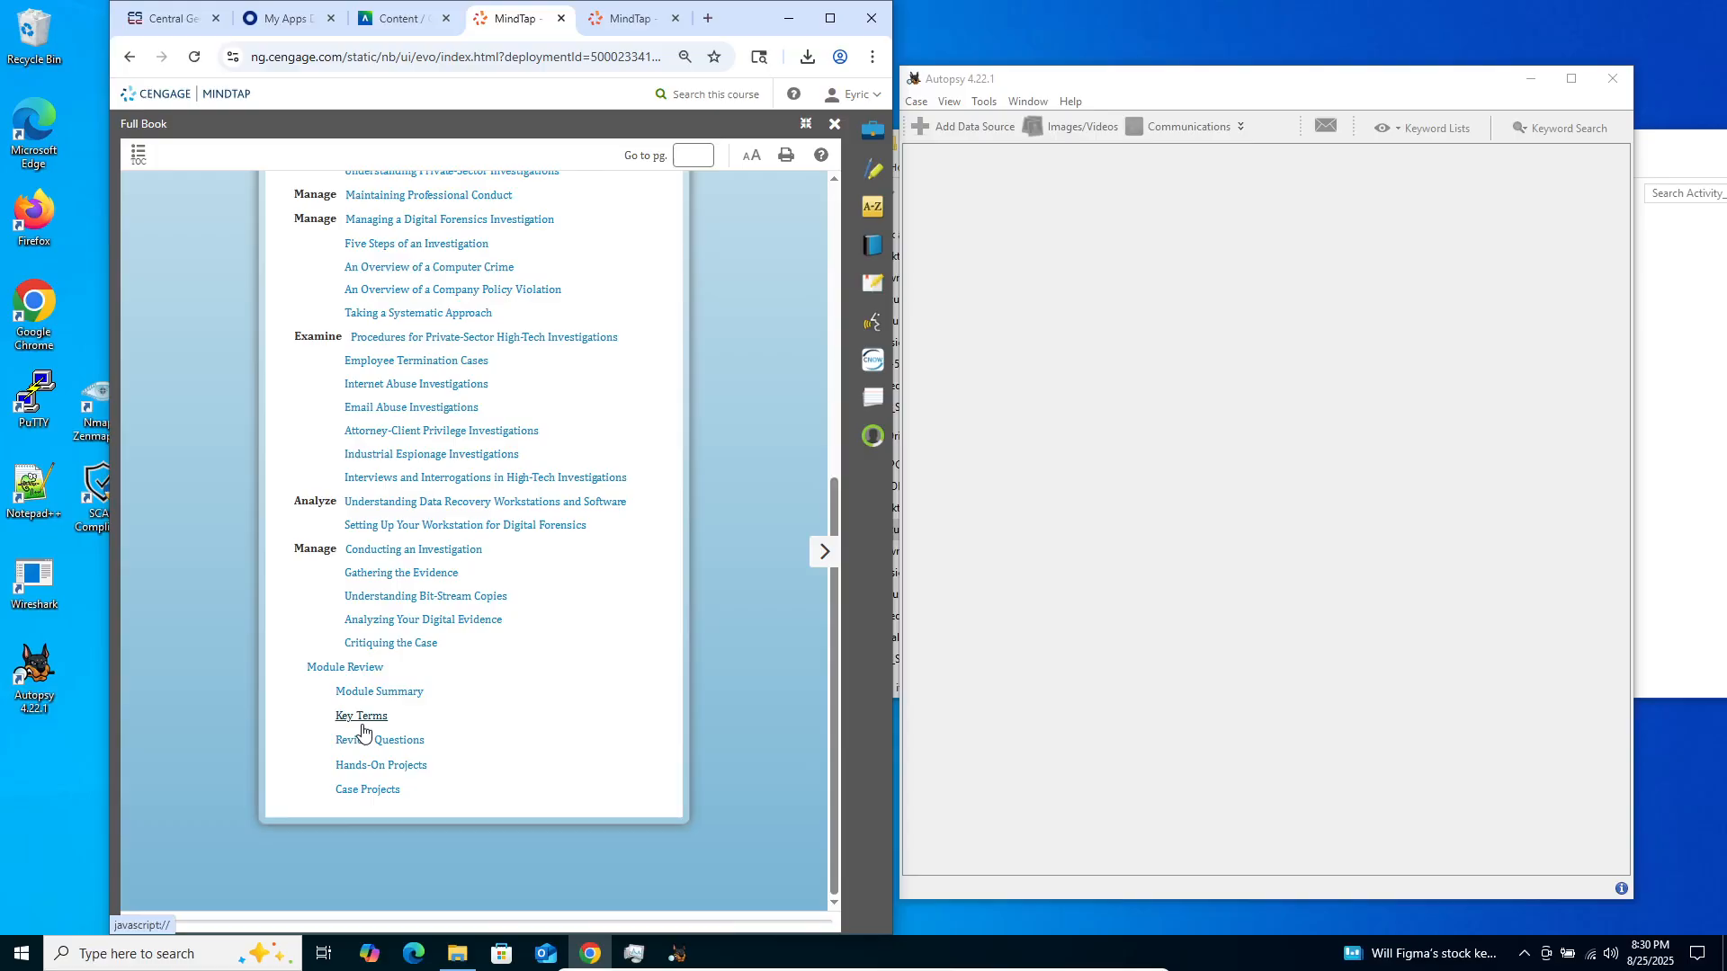
scroll(360, 612, "up", 5)
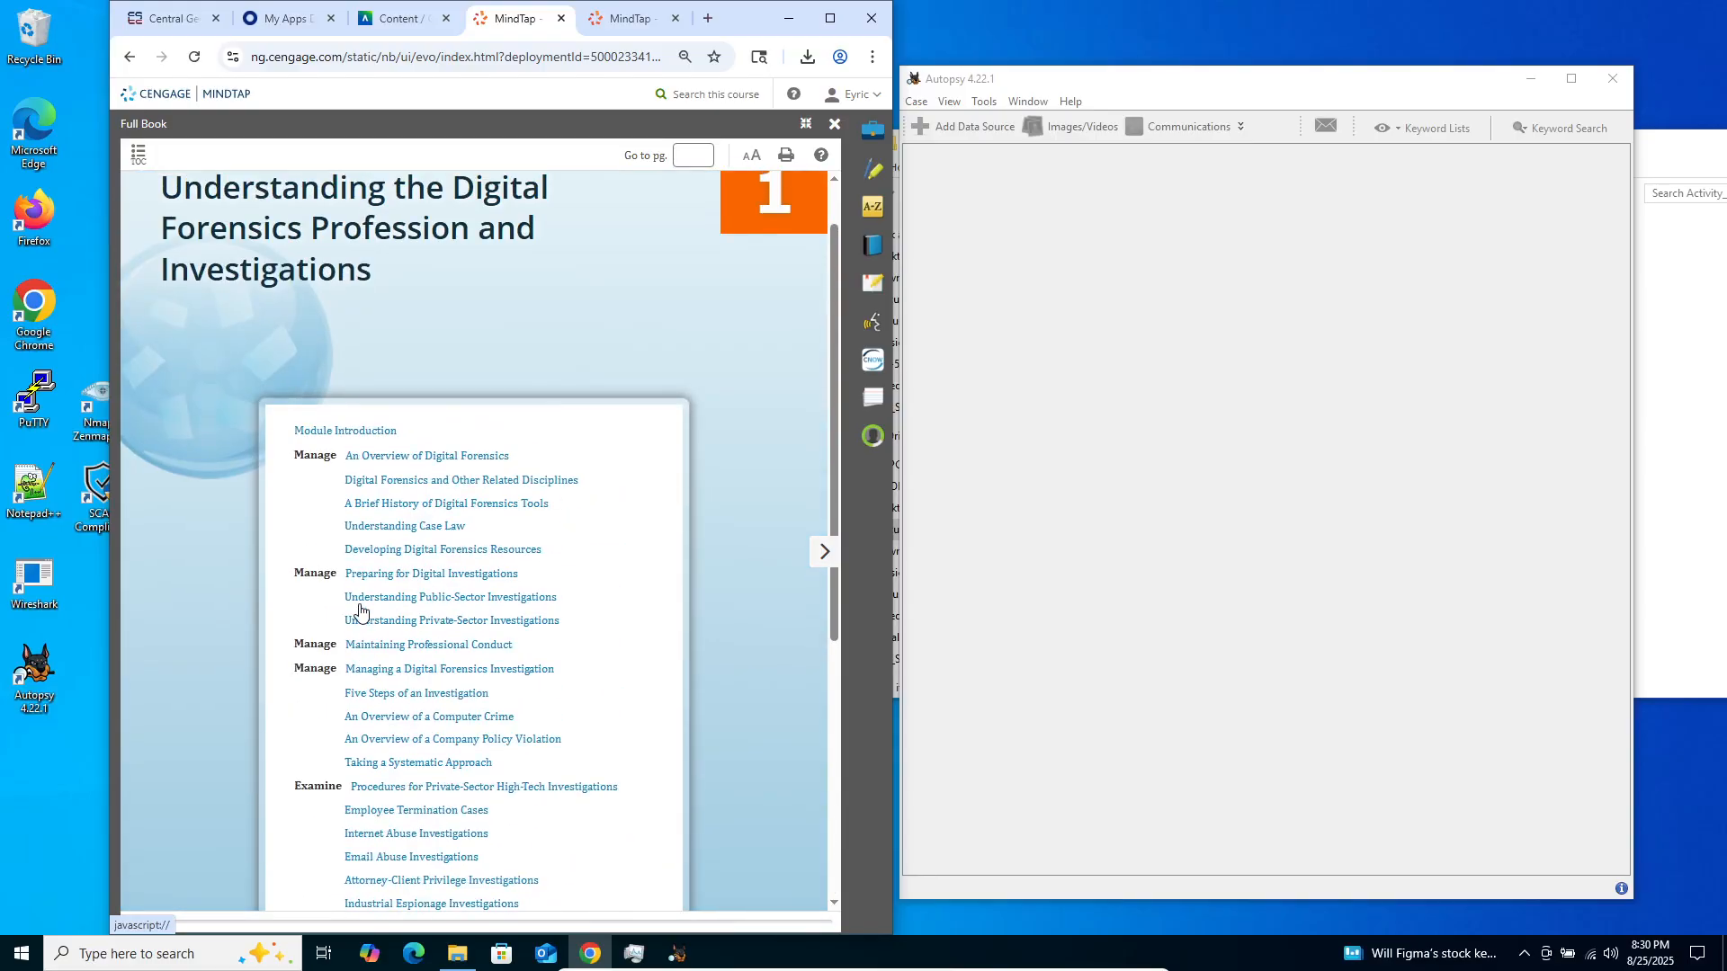
scroll(364, 512, "down", 4)
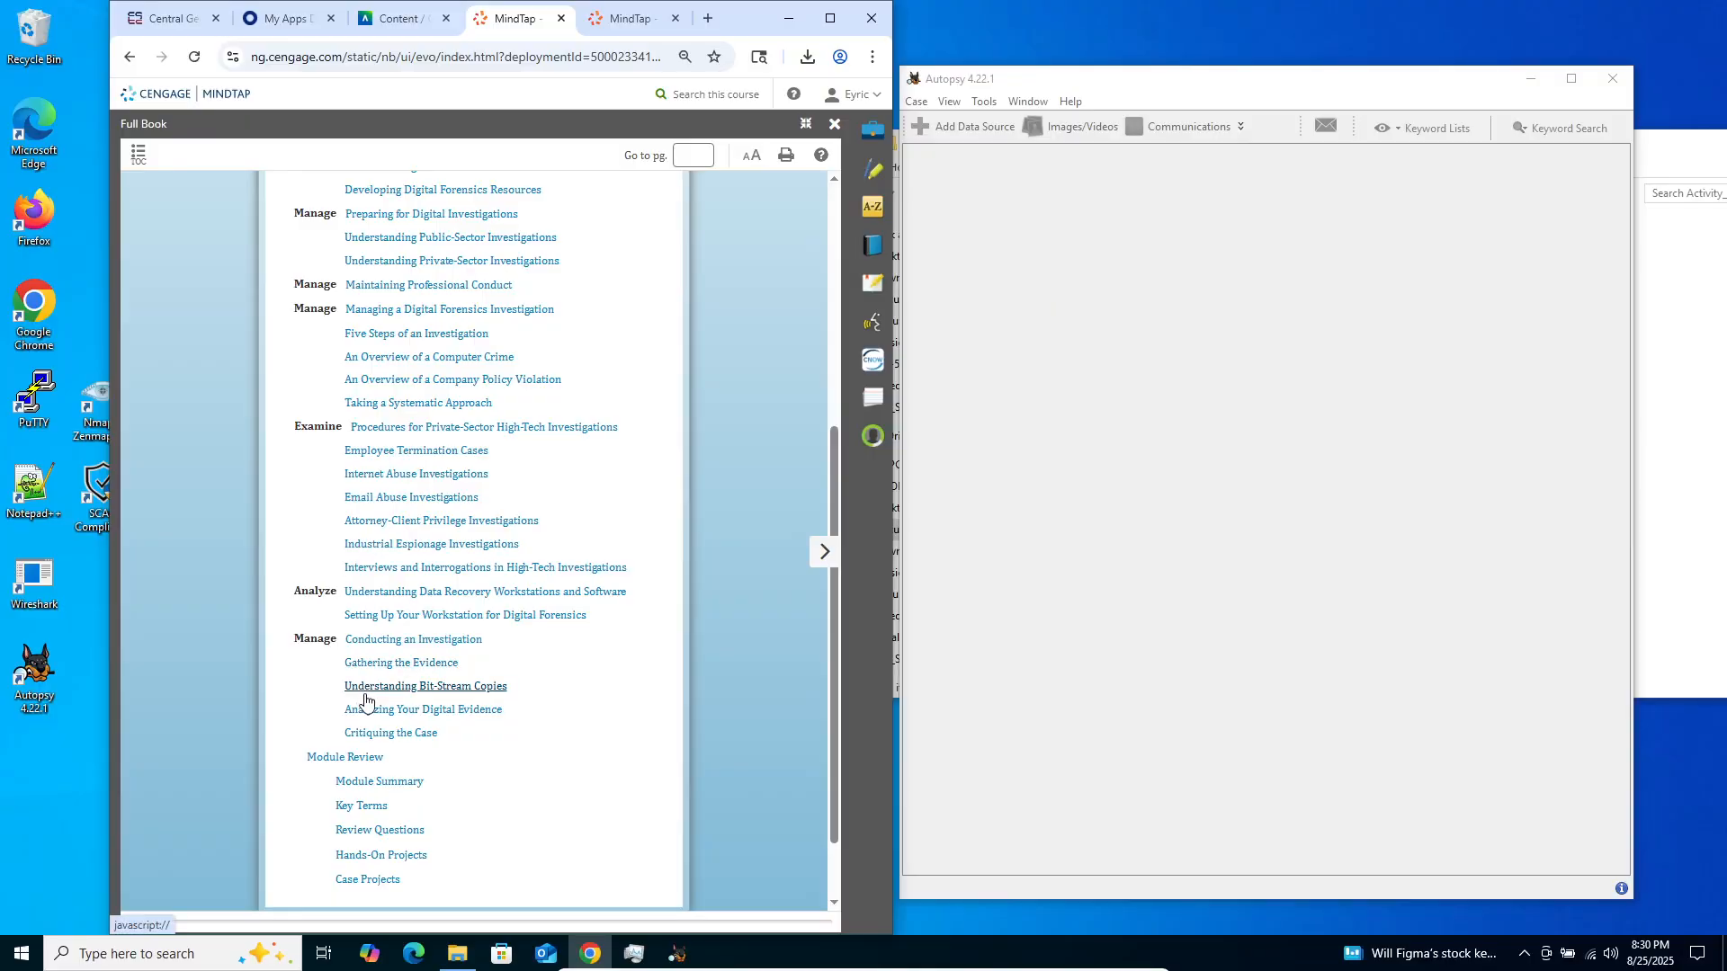
left_click(357, 862)
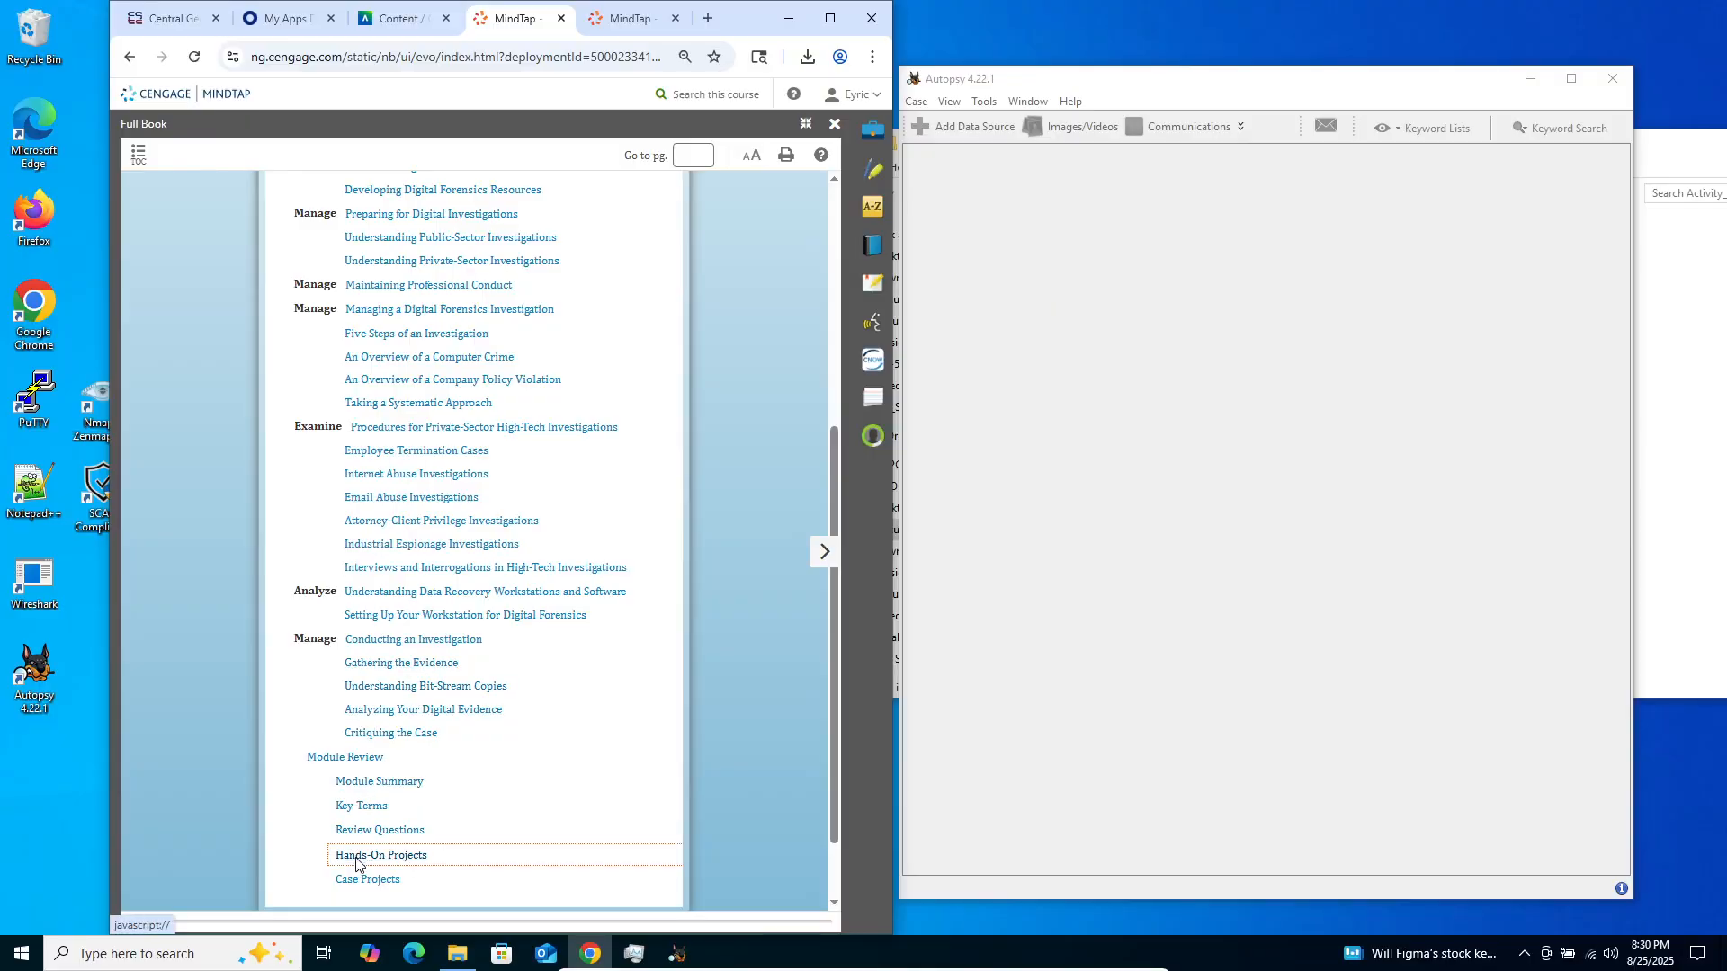
scroll(585, 552, "down", 20)
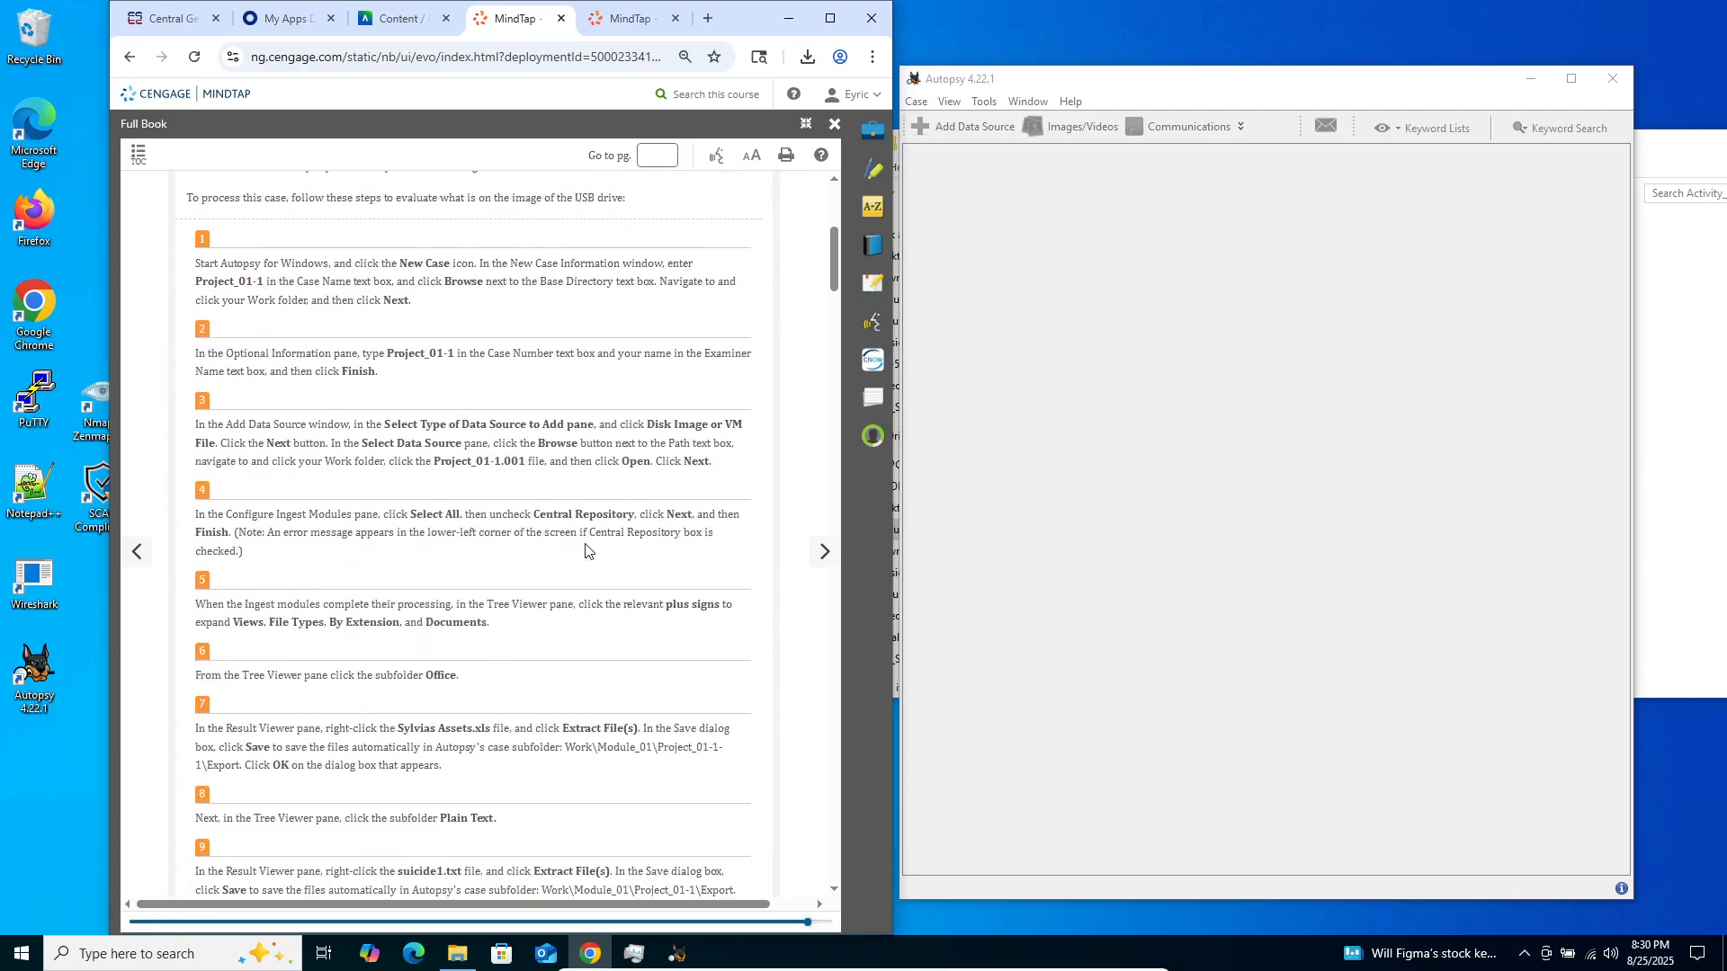
scroll(586, 551, "down", 4)
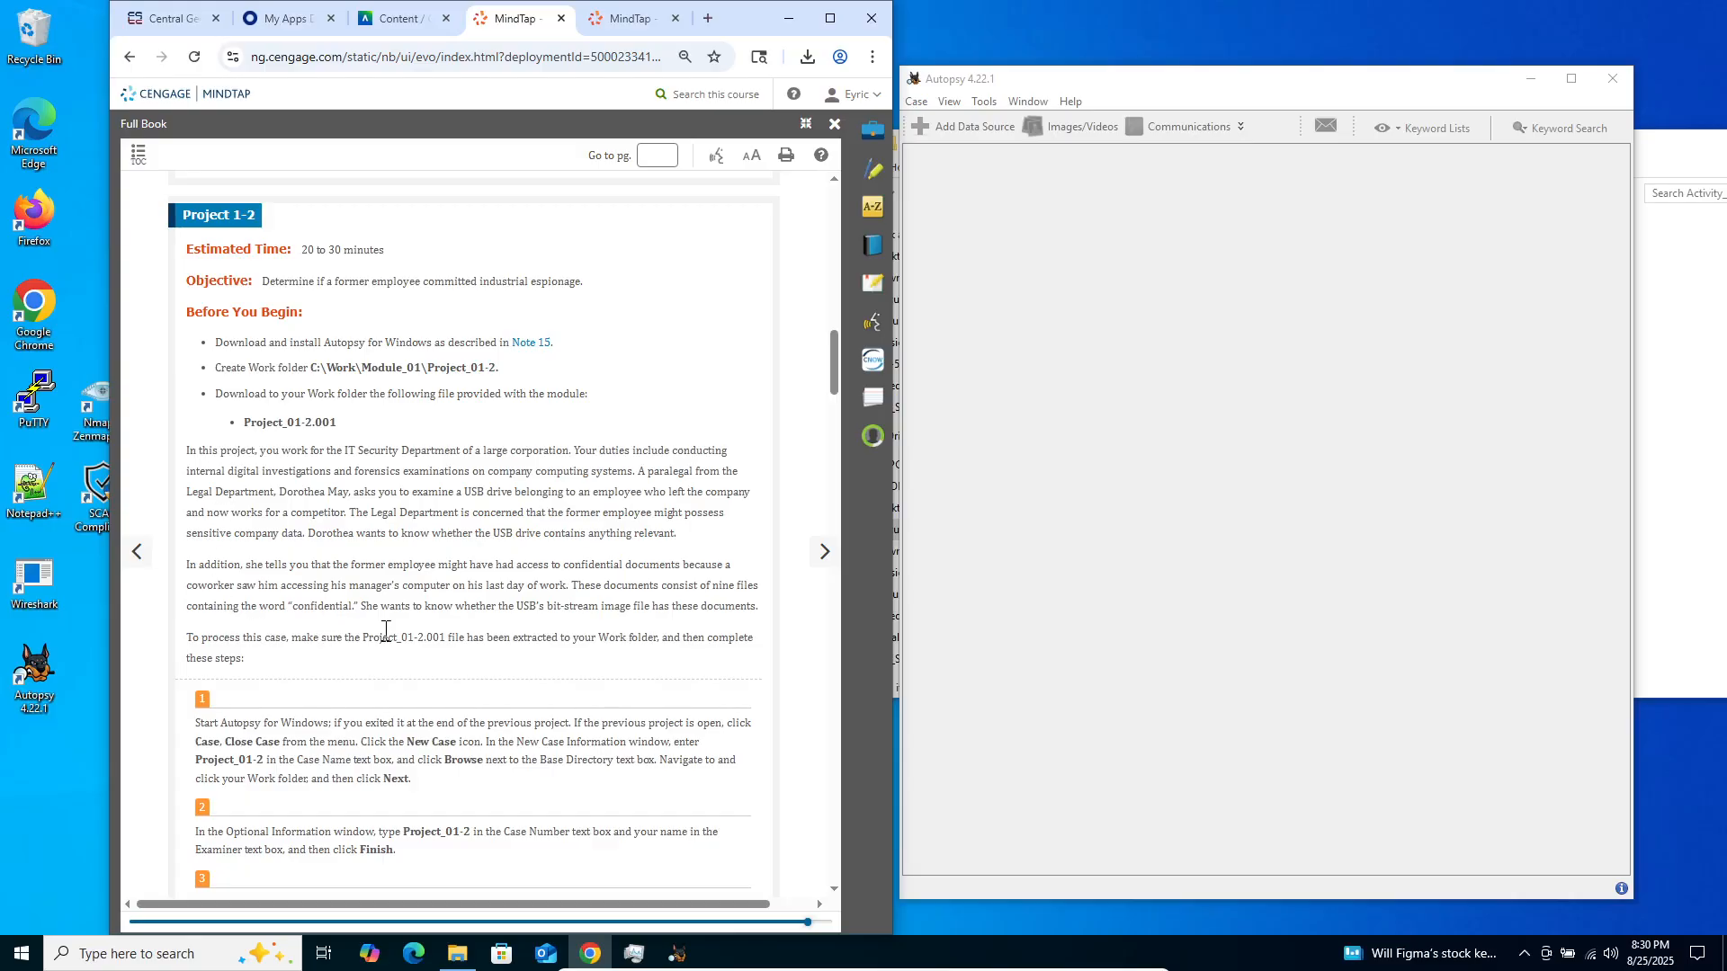
Switch to File Explorer and locate the Project_01-2.001 image file in the Project_1-2 folder under Week 2
left_click(1677, 292)
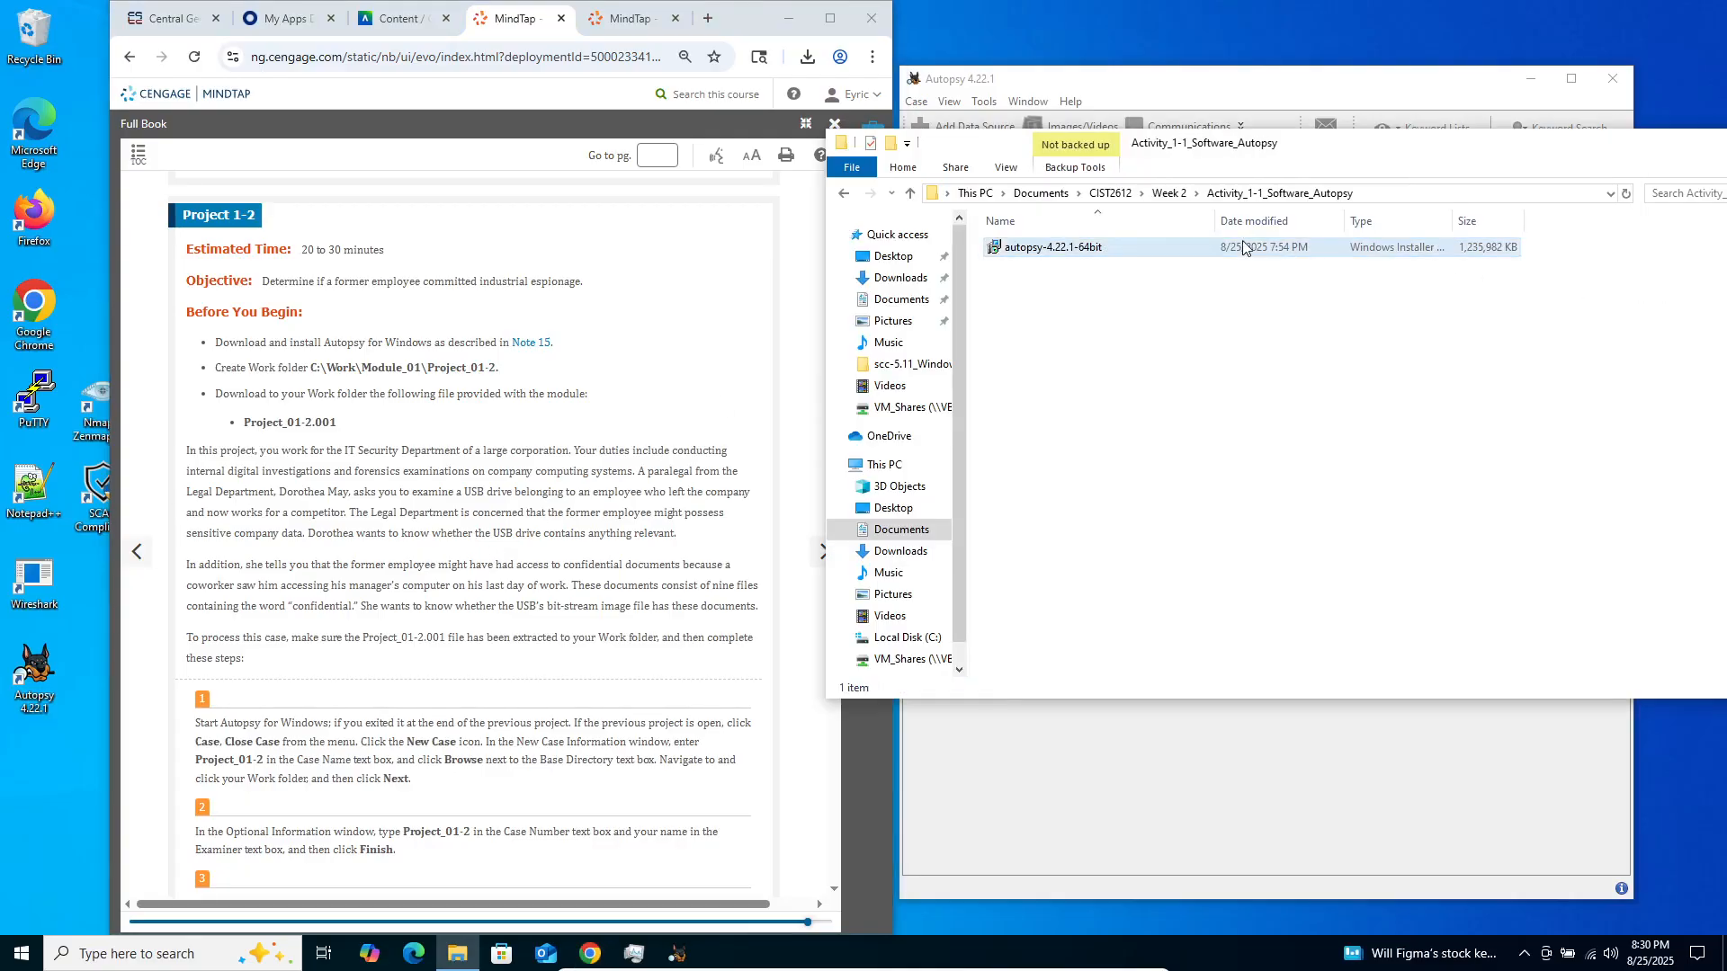
left_click(1166, 195)
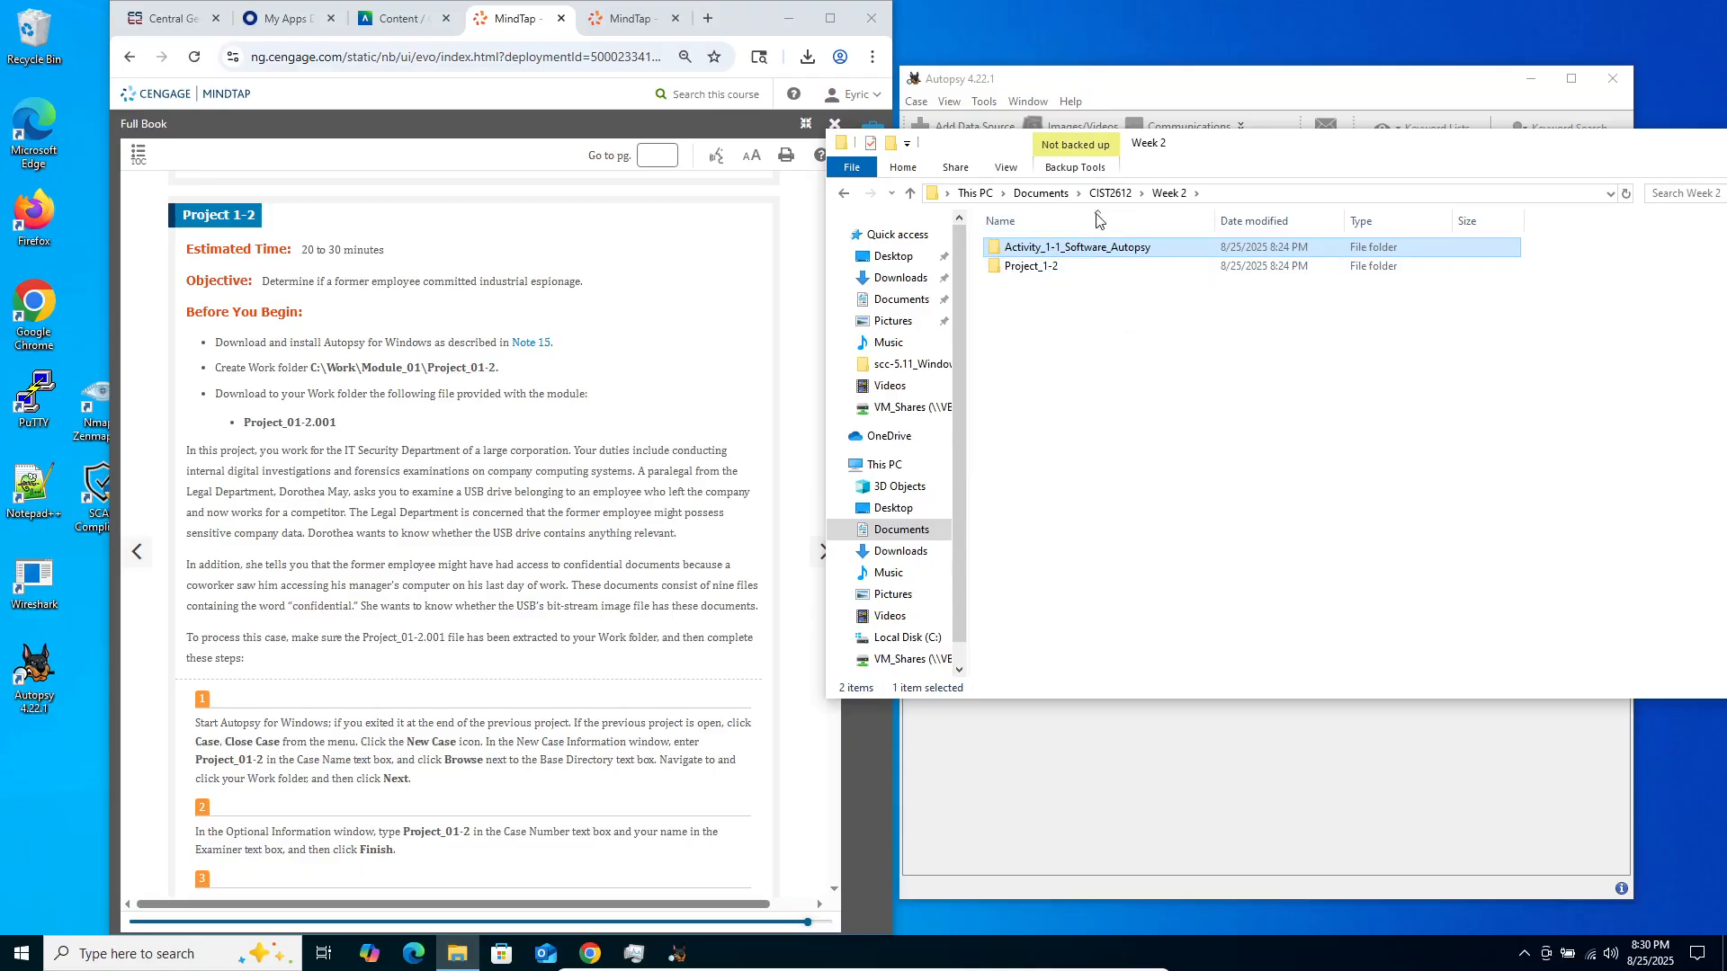
left_click(1027, 268)
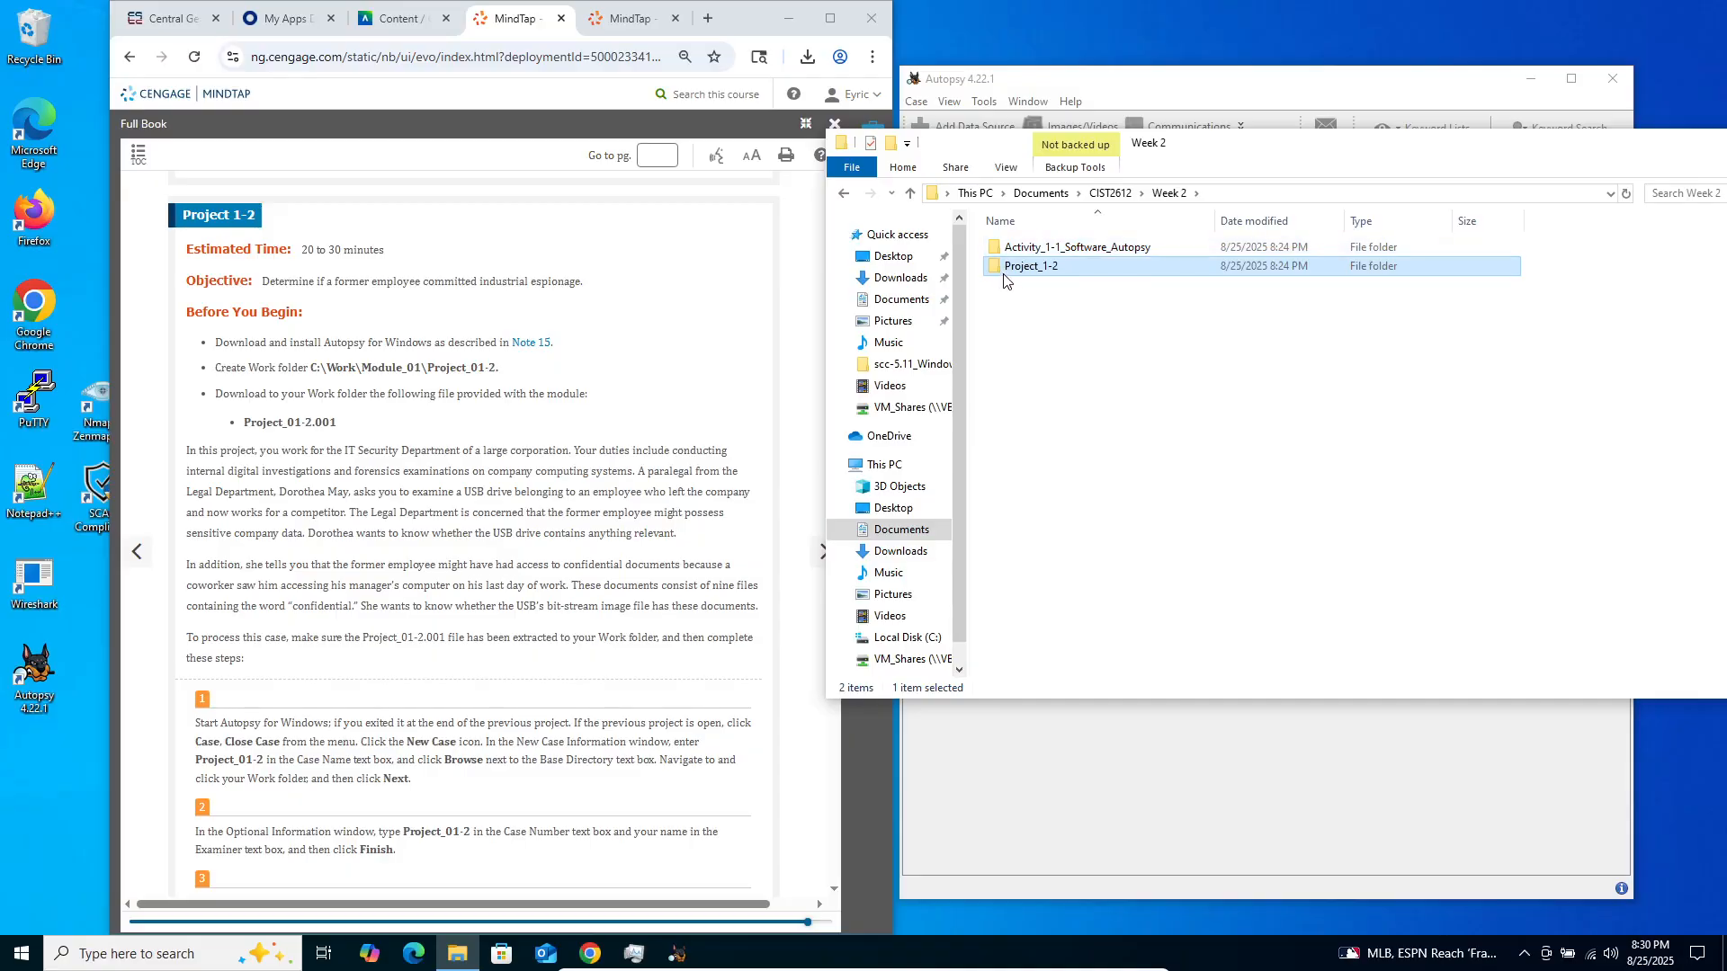
double_click(1004, 275)
left_click(1022, 247)
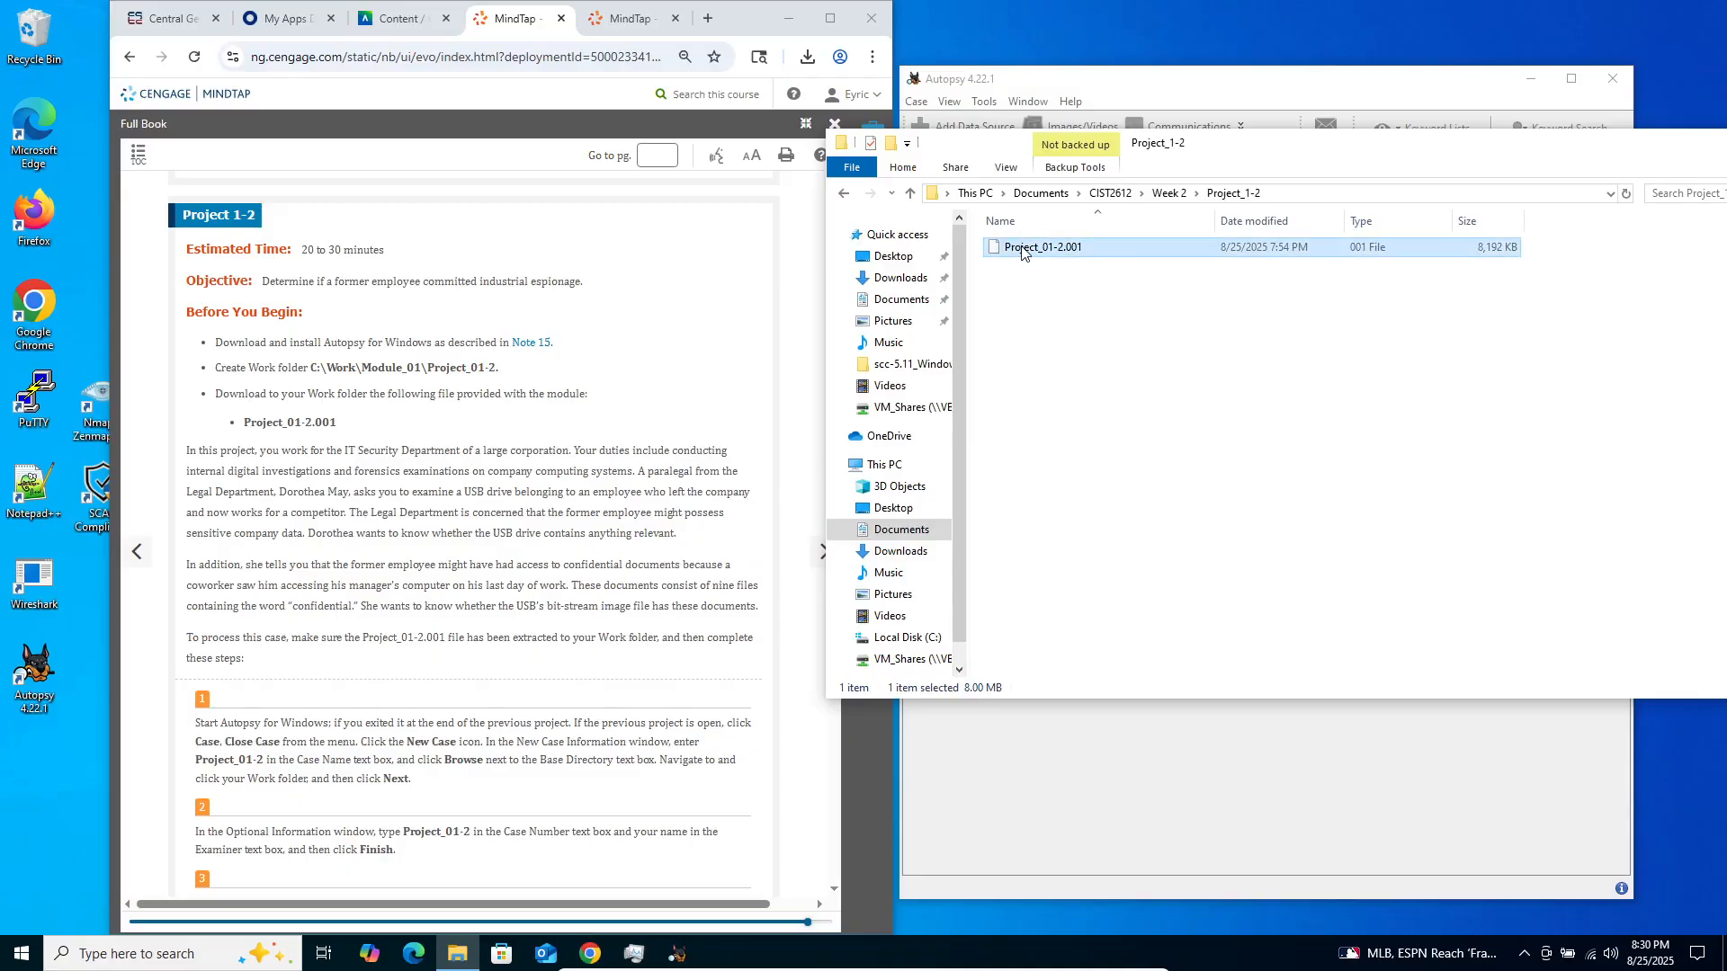
right_click(1021, 253)
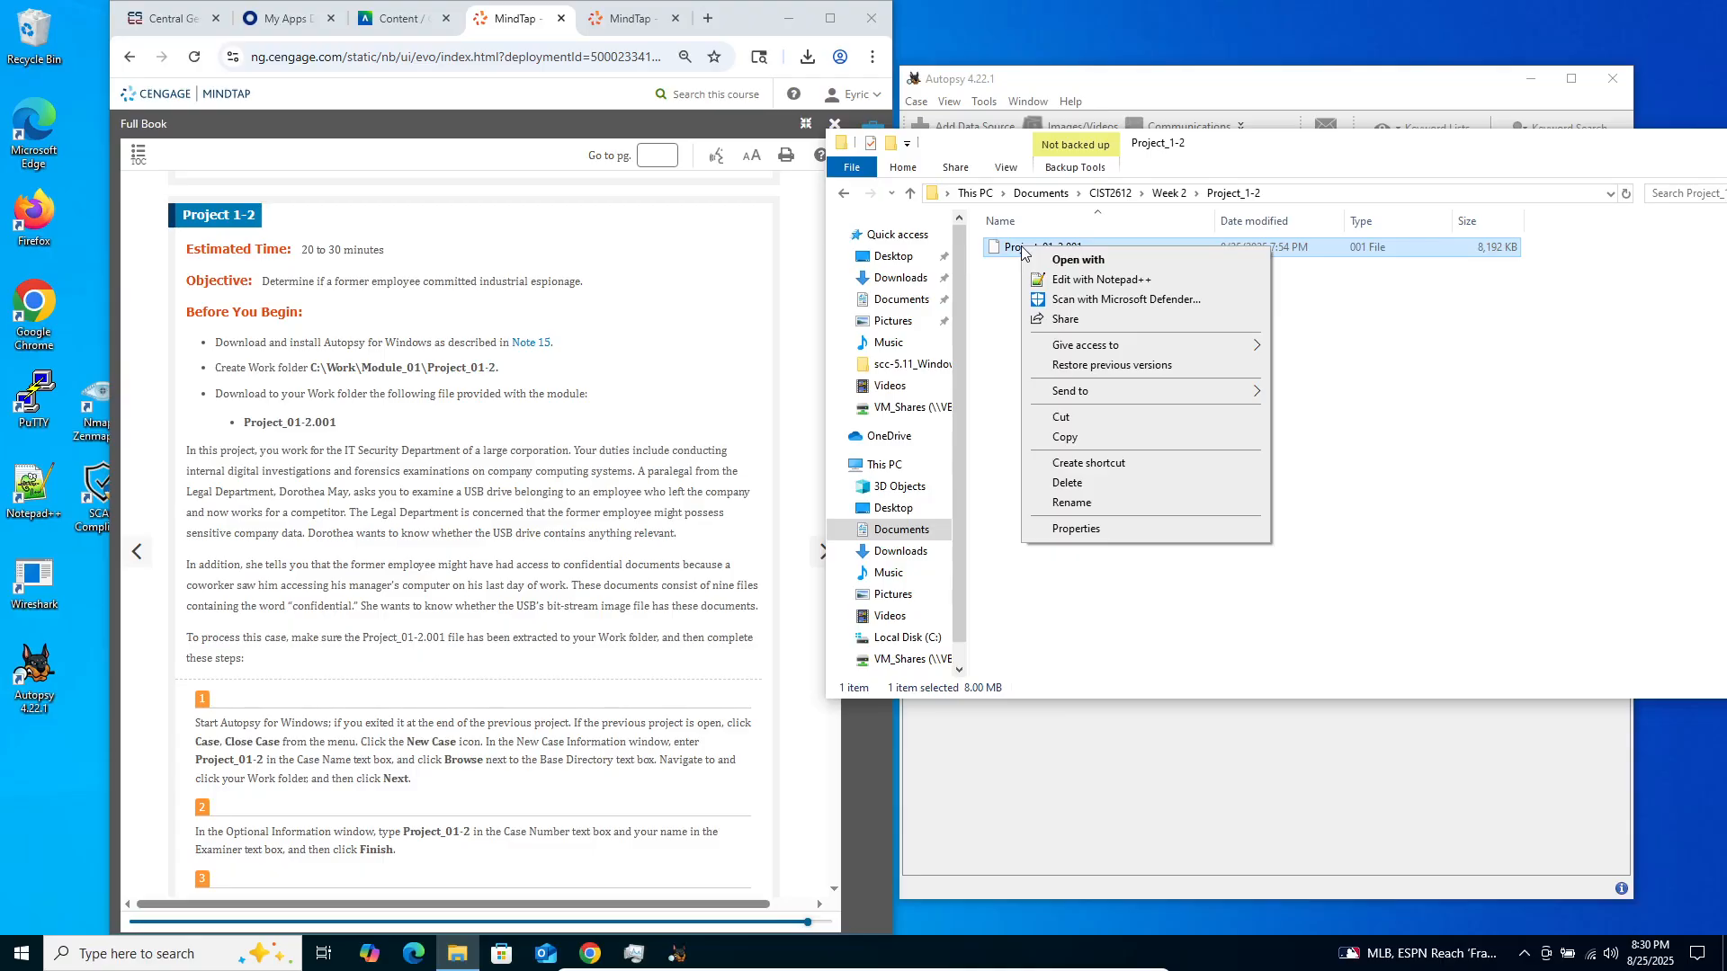
left_click(991, 367)
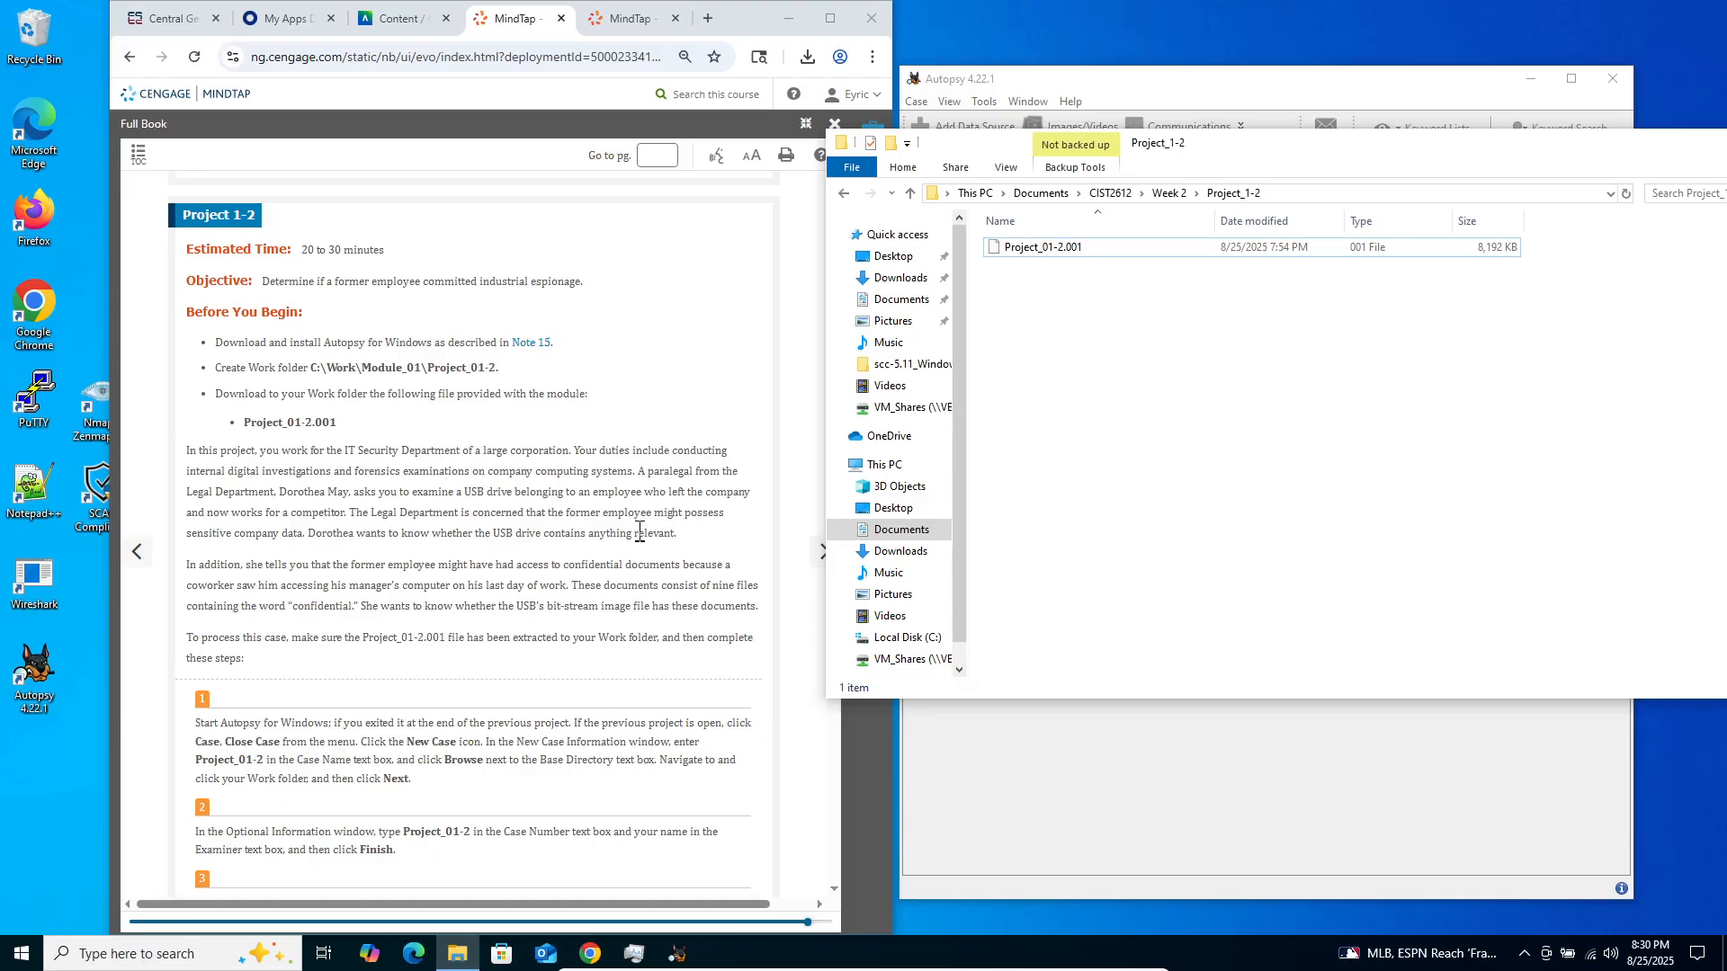
Read through the Project 1-2 instructions in the e-book, covering the case setup, data source, ingest and keyword search steps
scroll(630, 522, "down", 2)
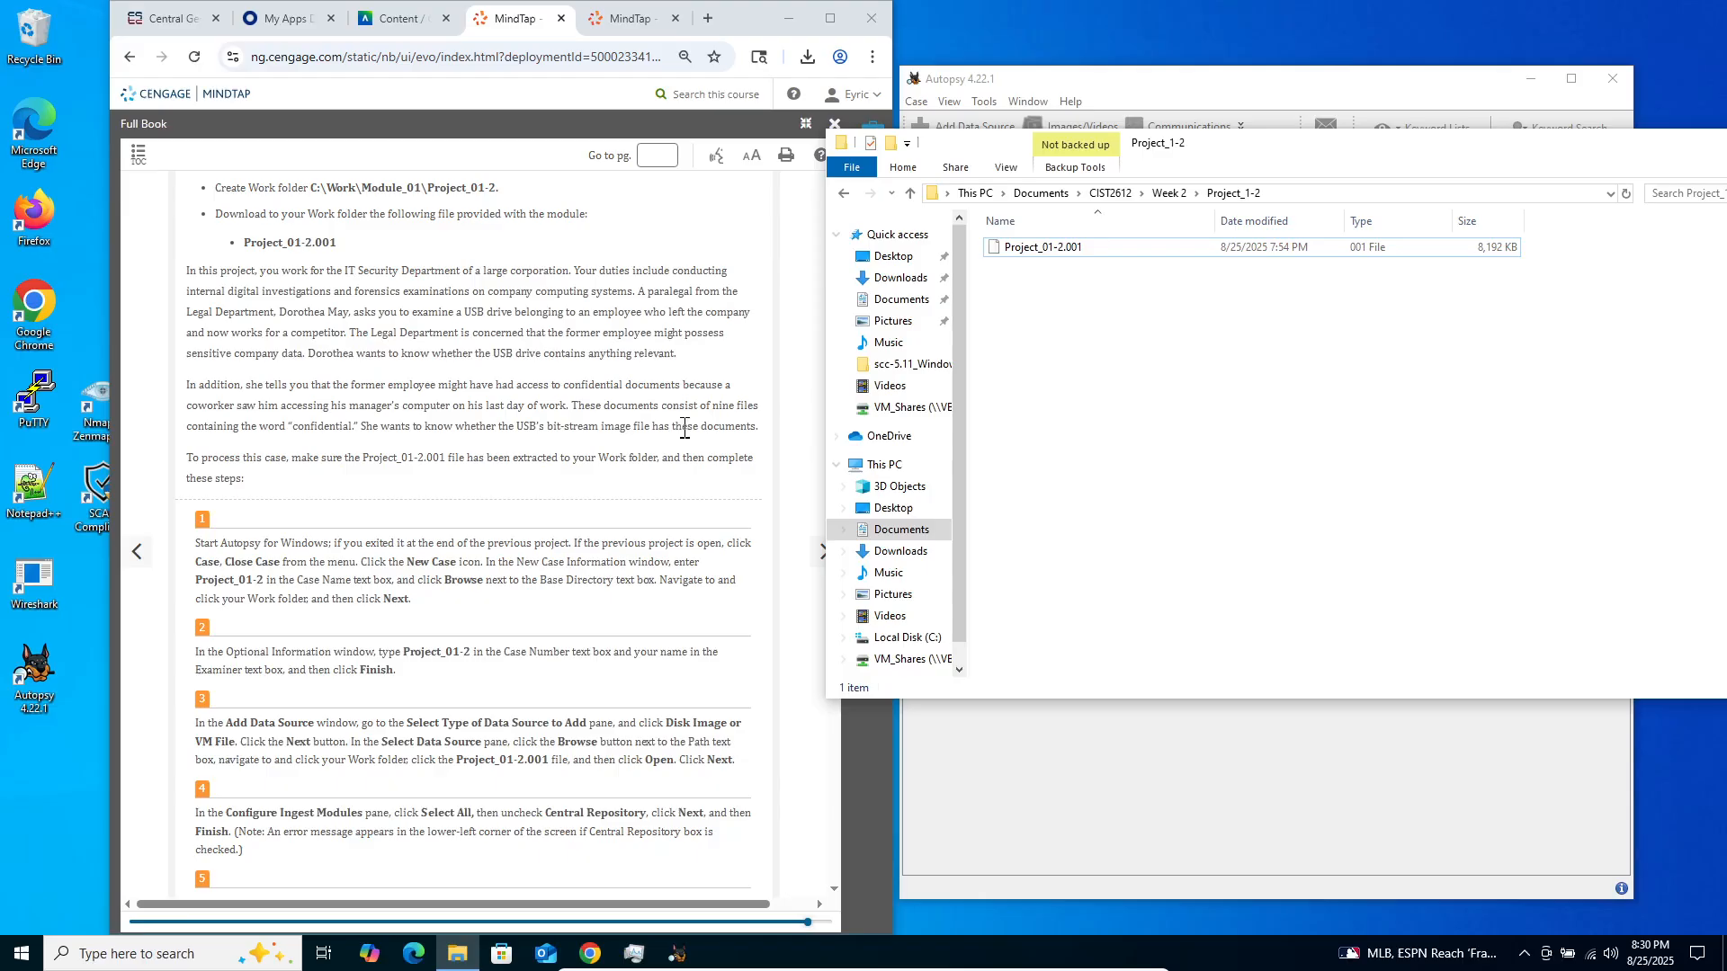
scroll(400, 526, "down", 2)
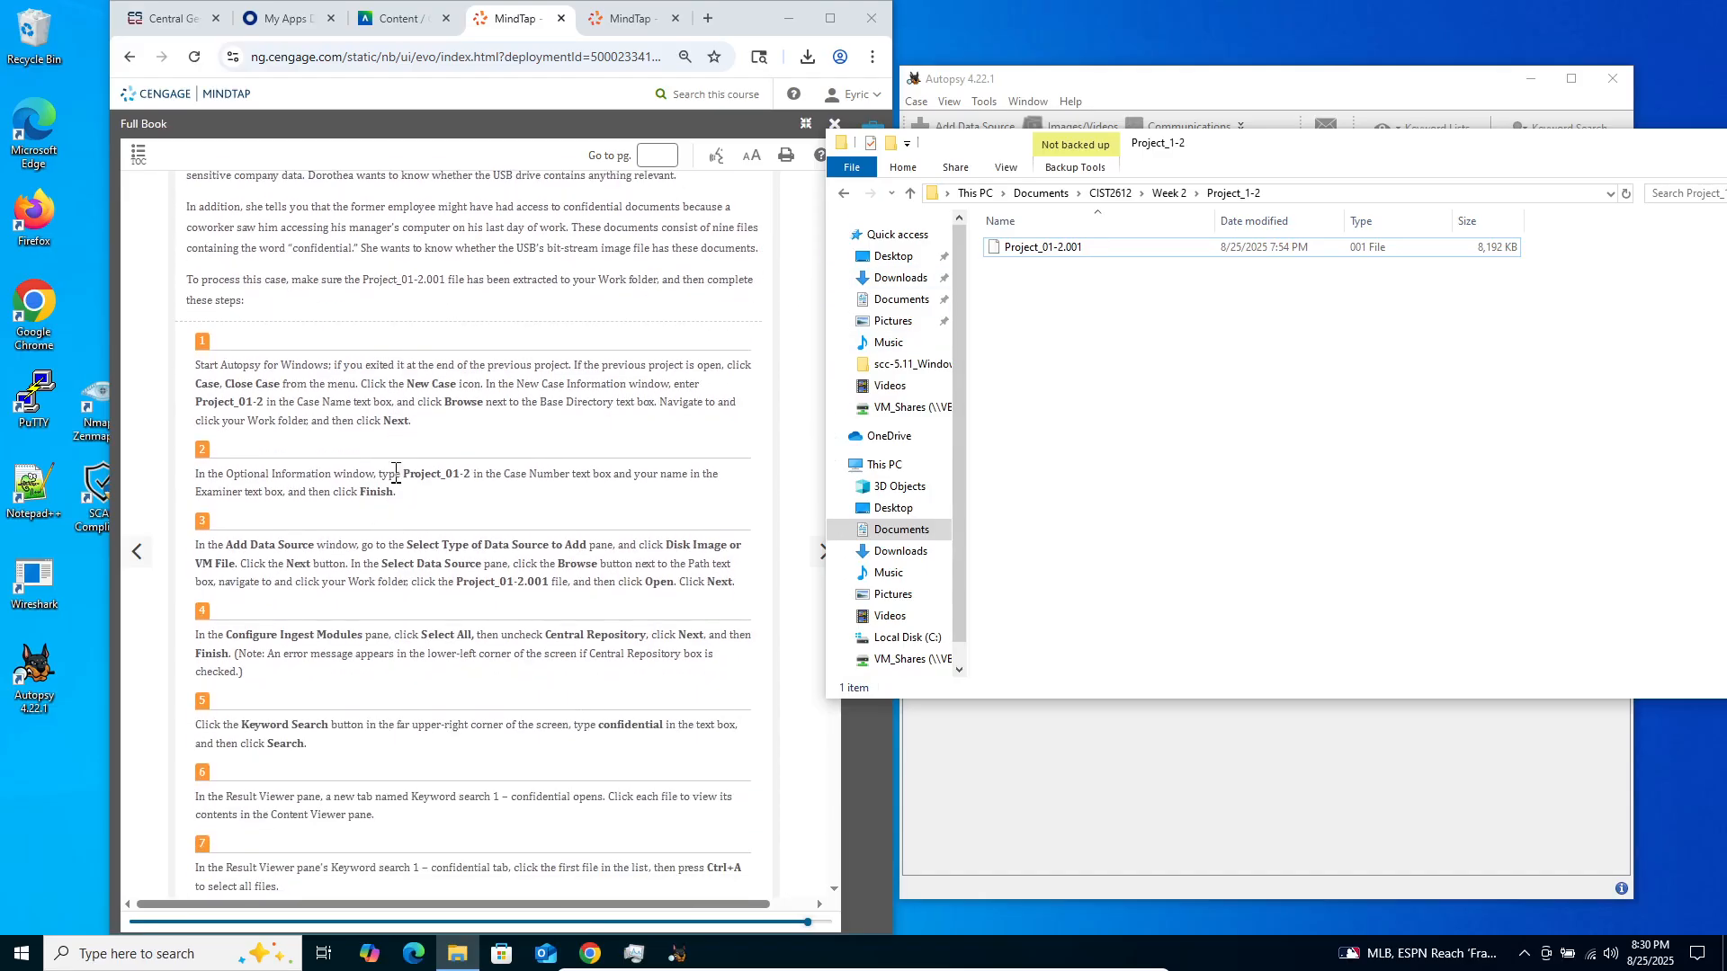
scroll(376, 558, "down", 2)
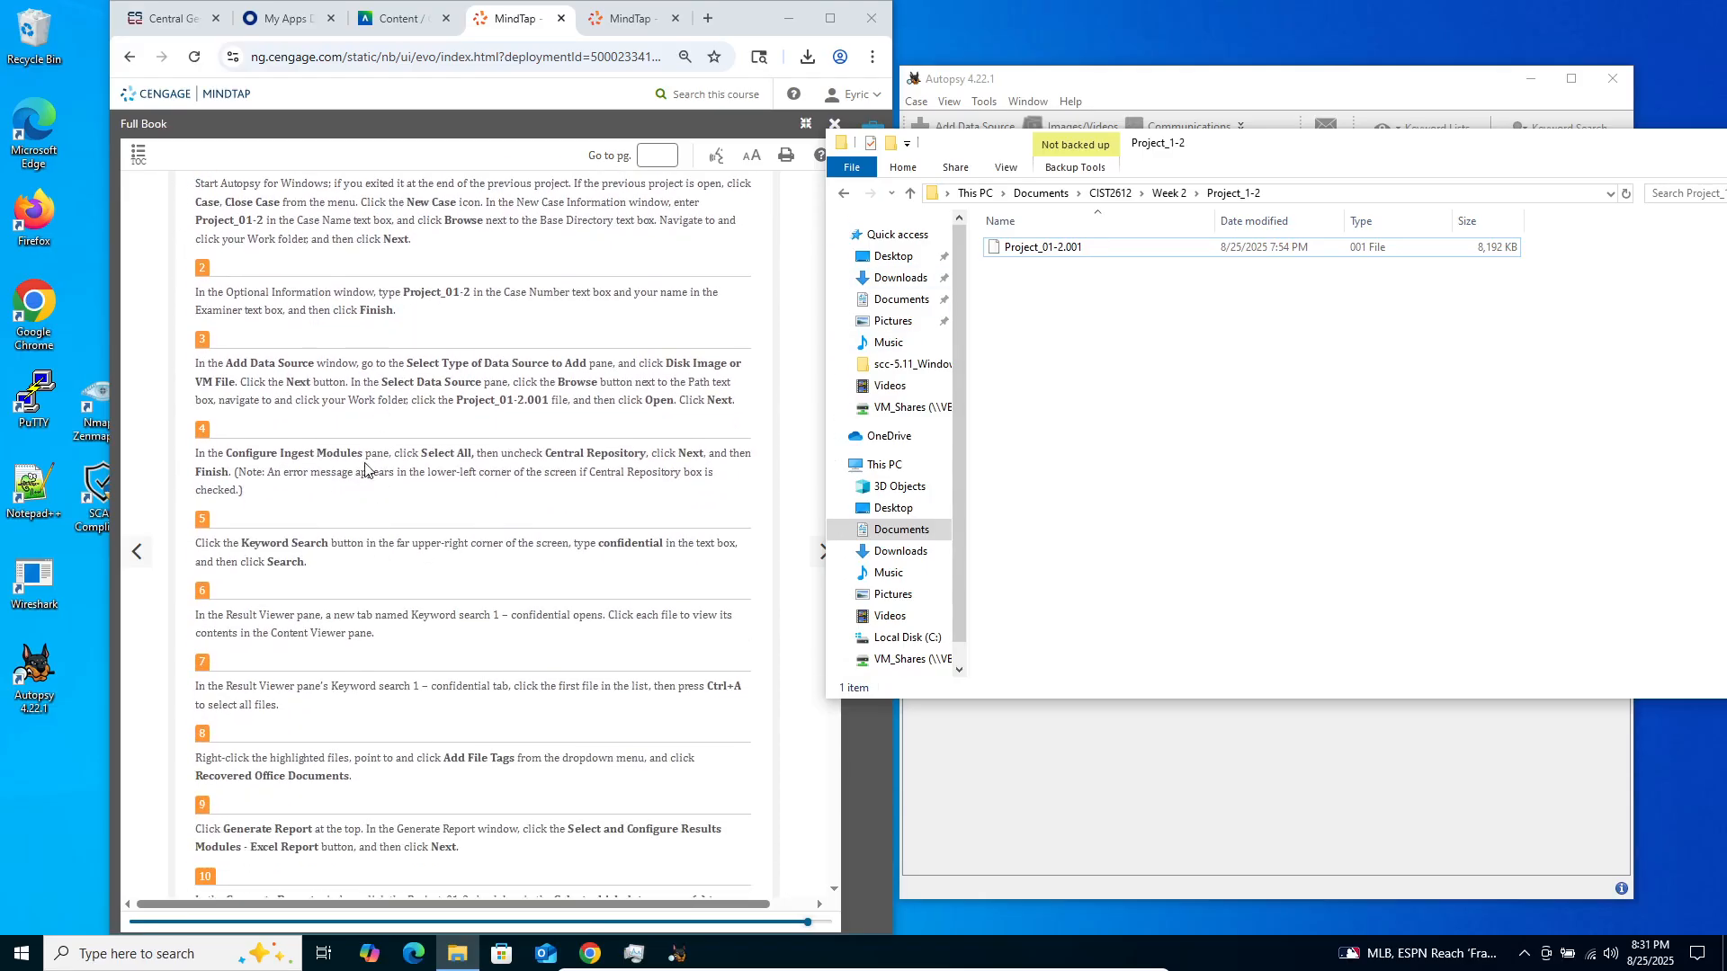
scroll(340, 612, "down", 3)
scroll(340, 602, "up", 15)
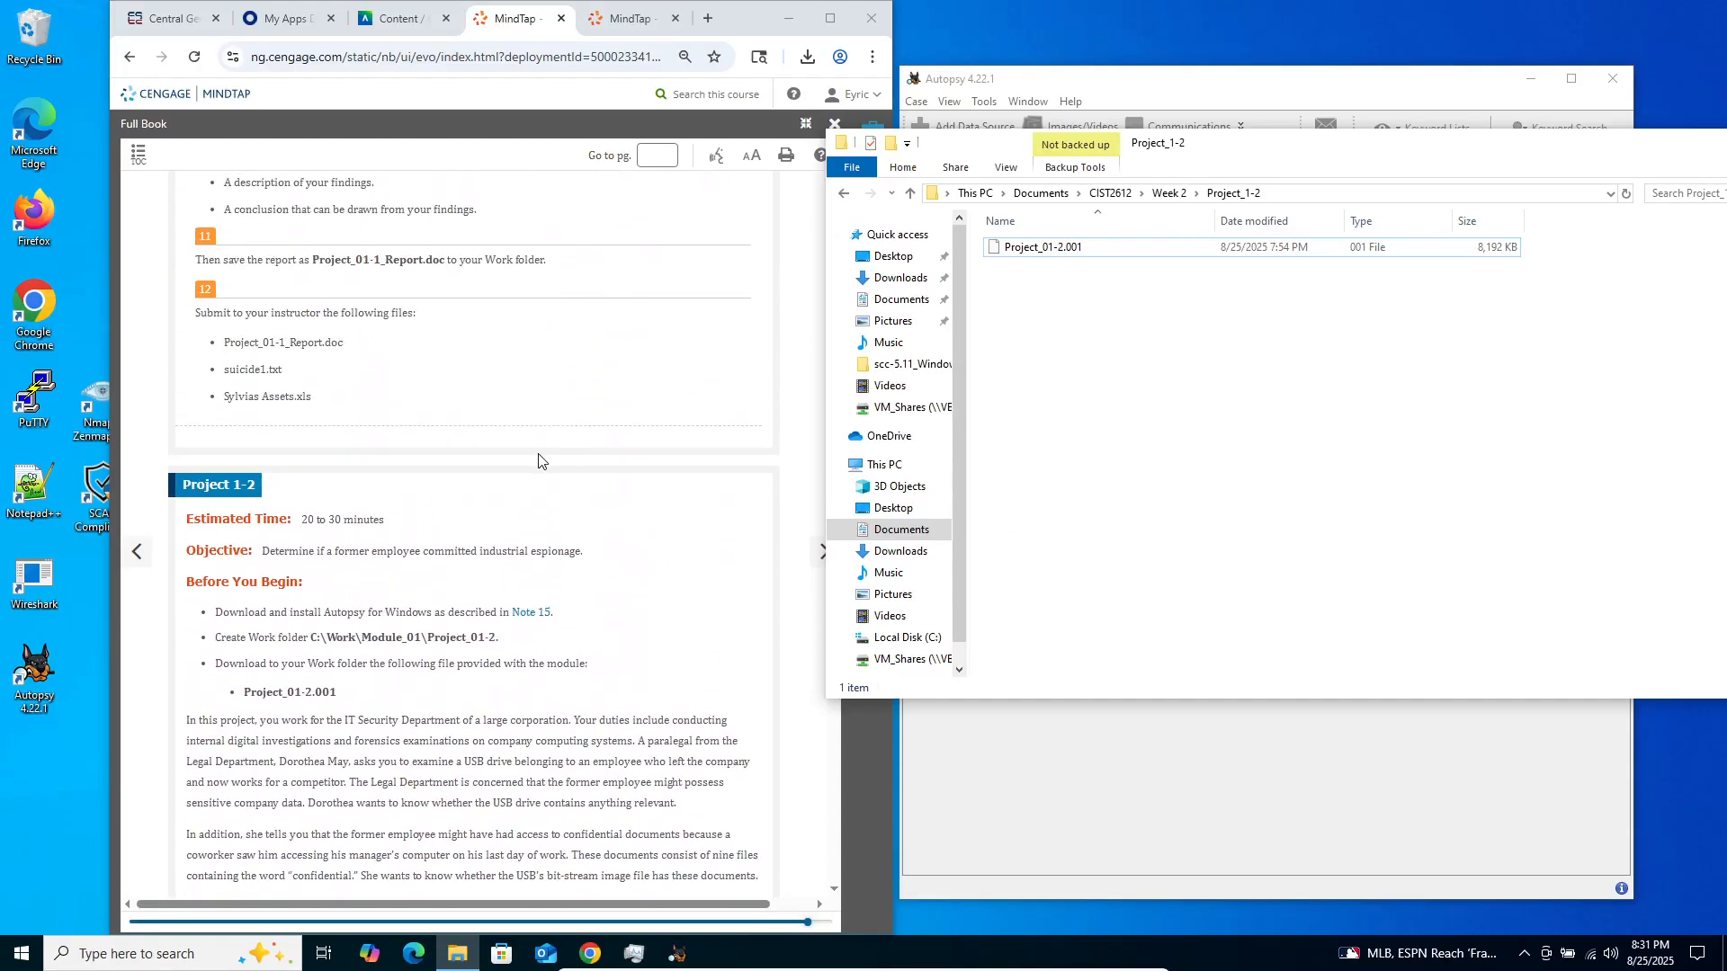
scroll(327, 520, "down", 5)
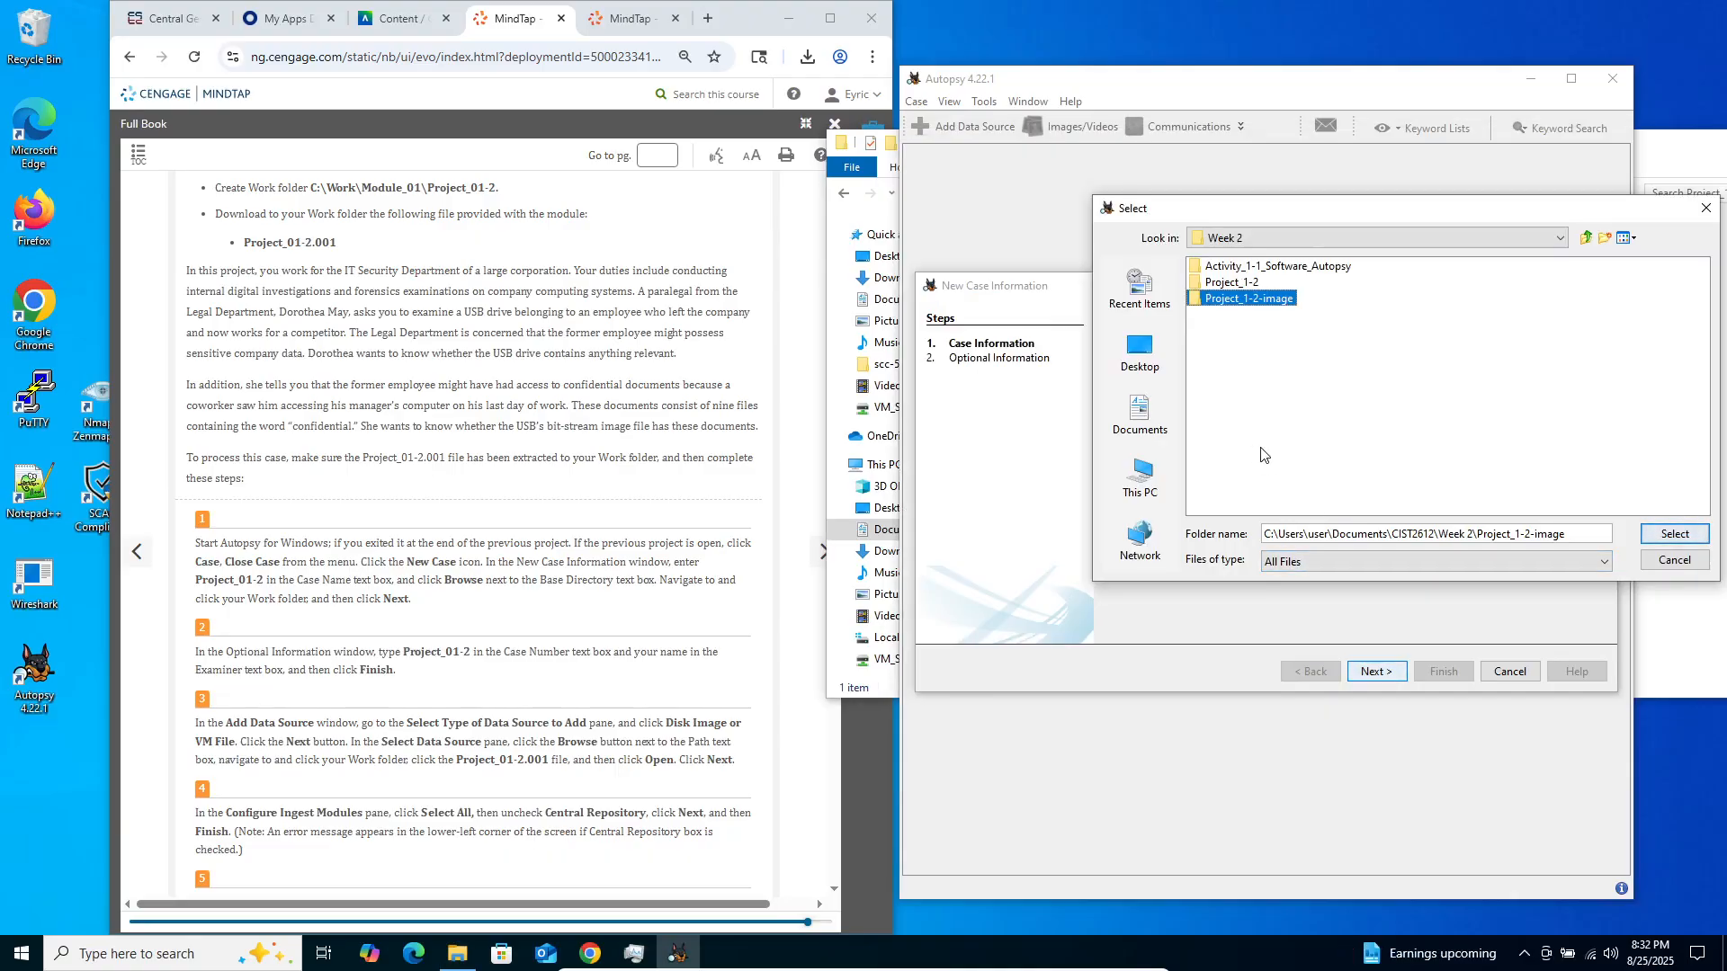
Inspect the Project_1-2-image folder in the new case's base directory chooser and return to the Week 2 folder
left_click(1220, 300)
double_click(1219, 299)
double_click(1192, 295)
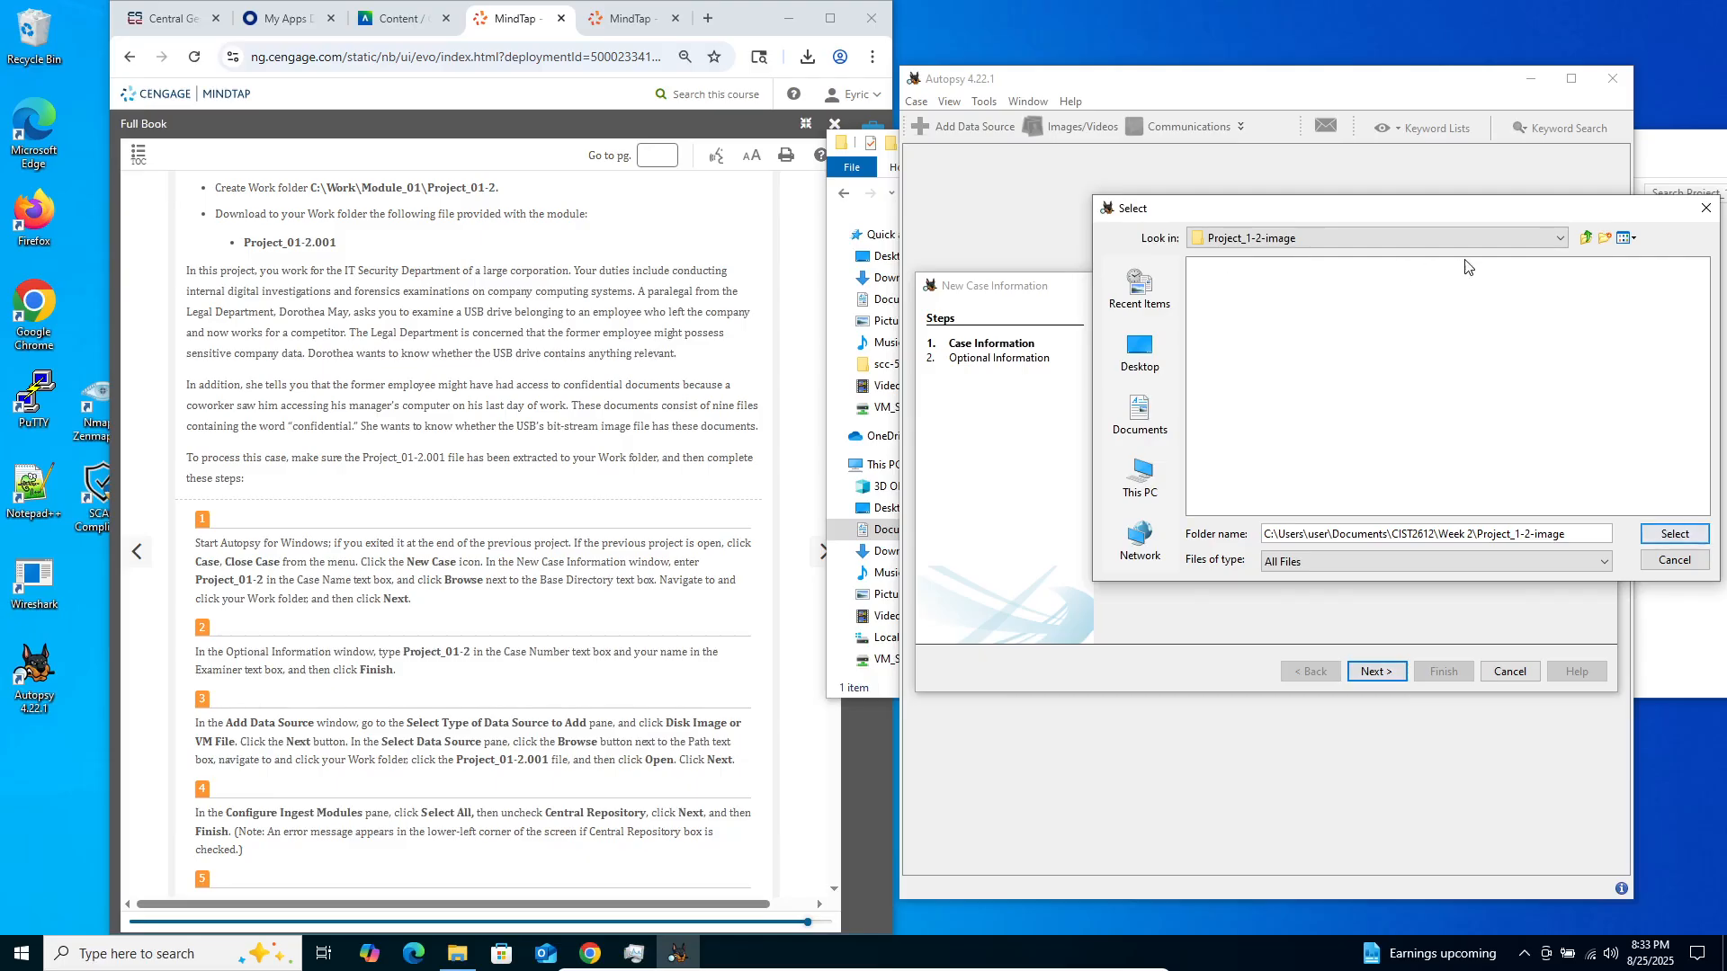
left_click(1586, 238)
left_click(1225, 282)
left_click(1325, 300)
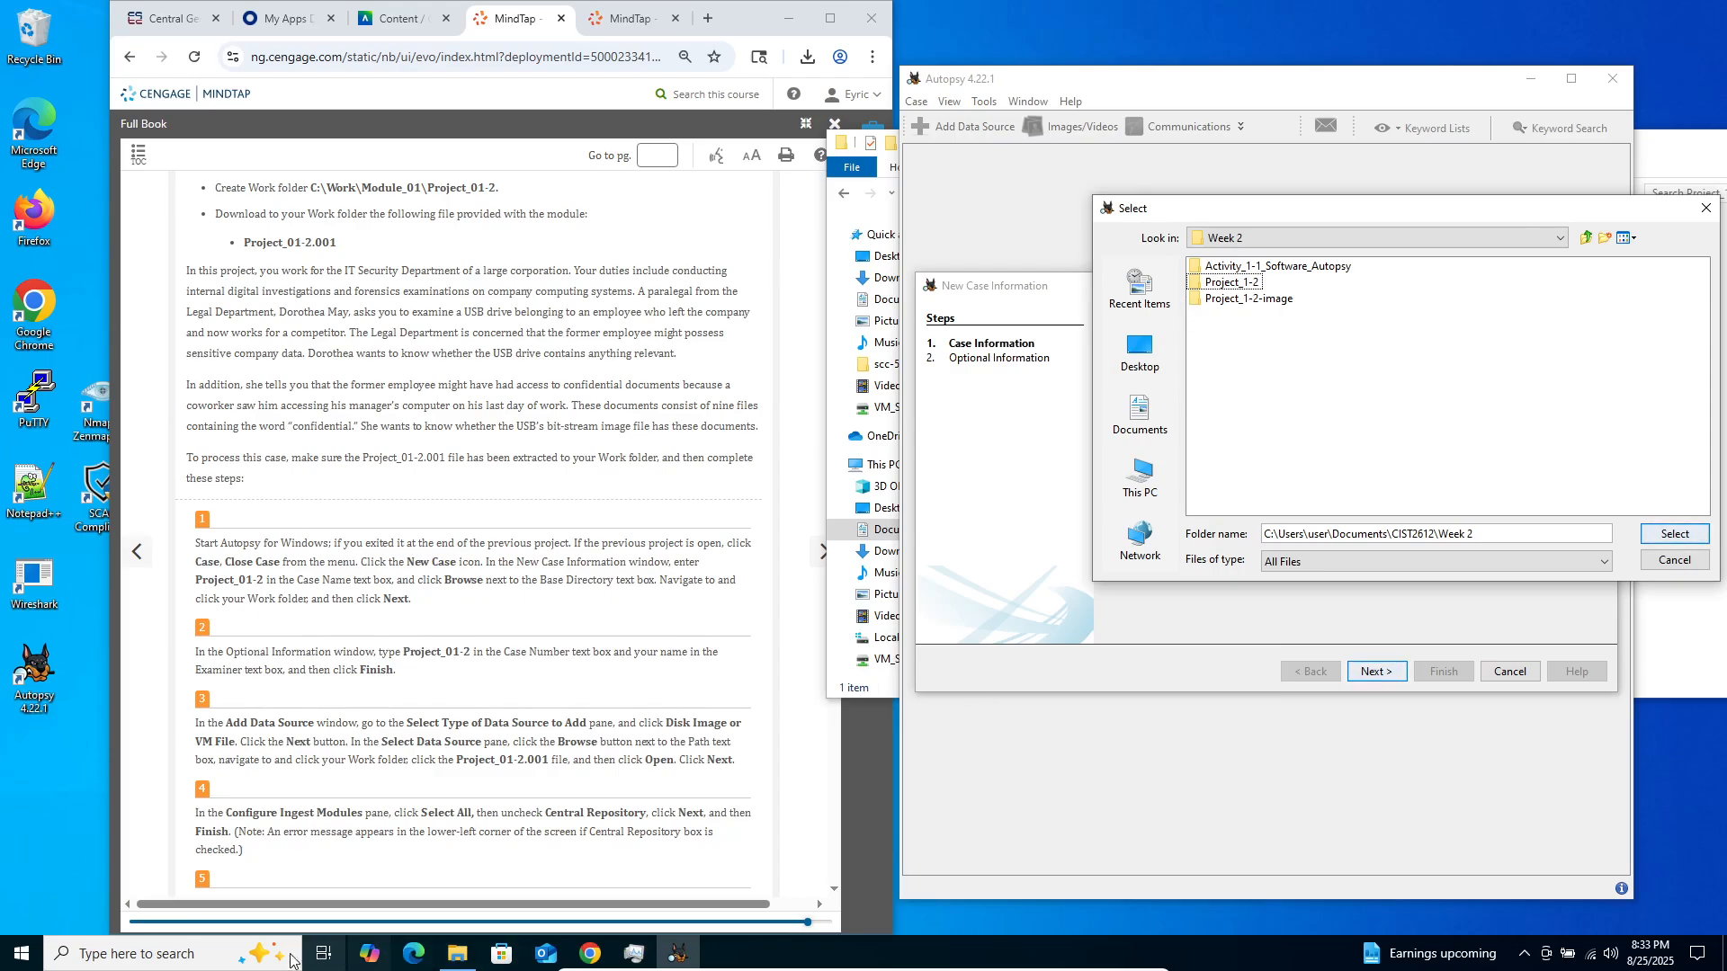
Switch to File Explorer to check the contents of Project_1-2-image, and go back to the Week 2 folder
left_click(456, 954)
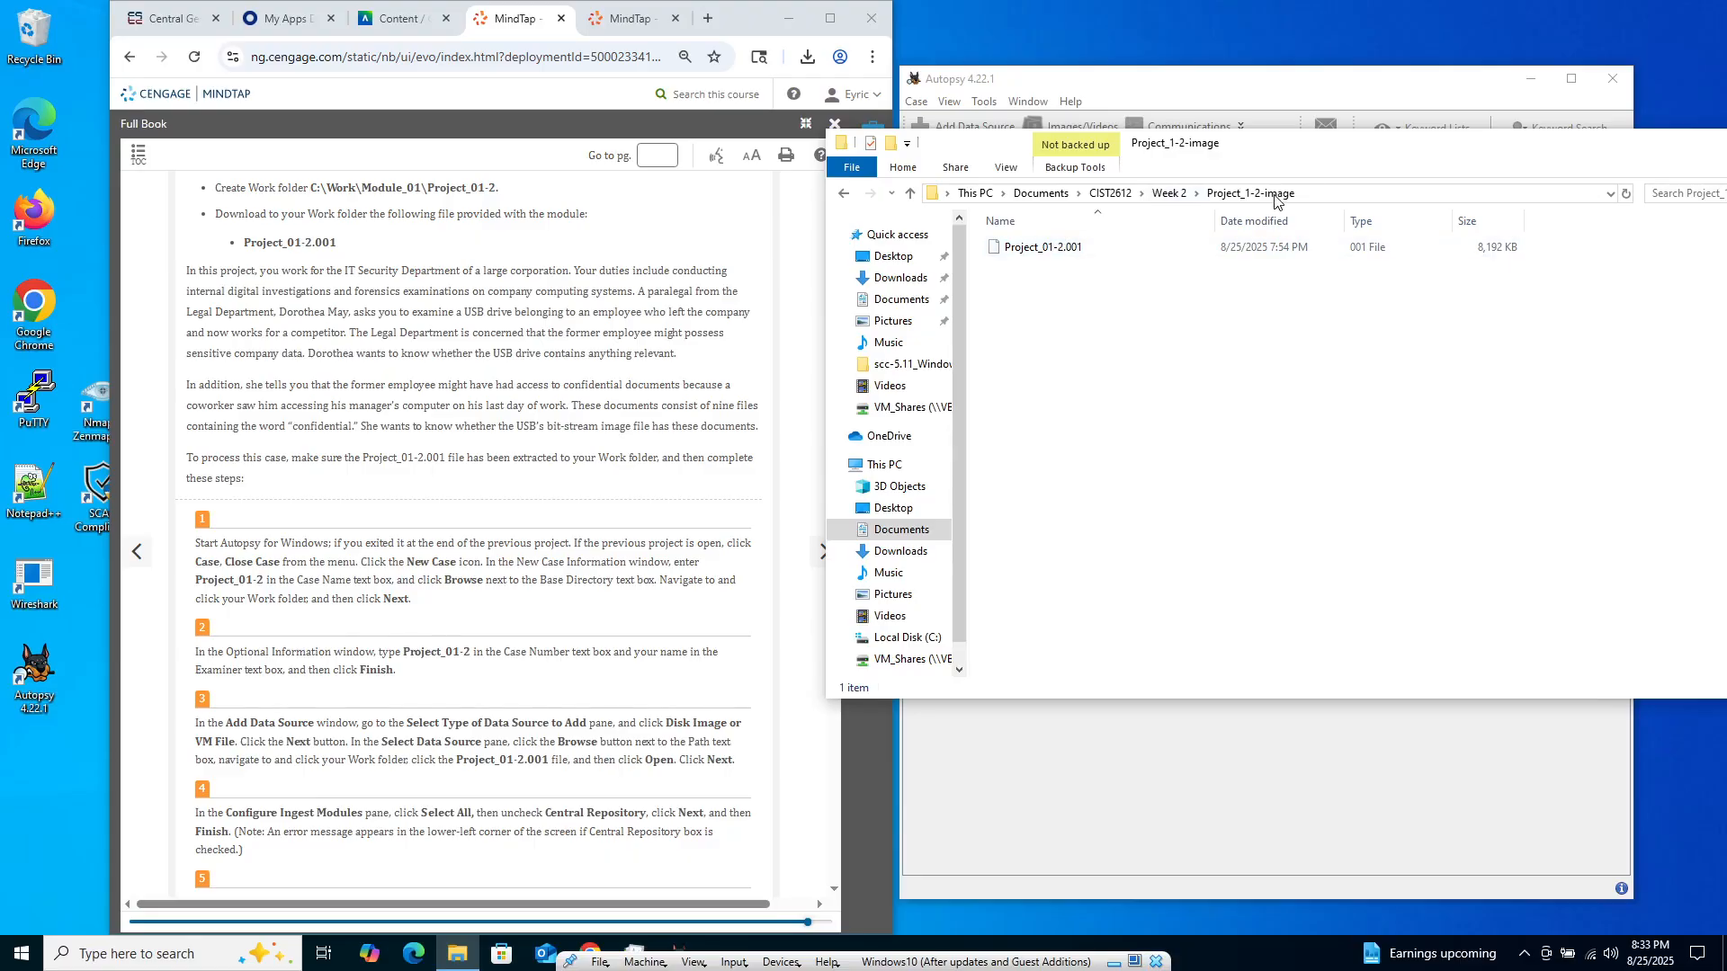
left_click(843, 195)
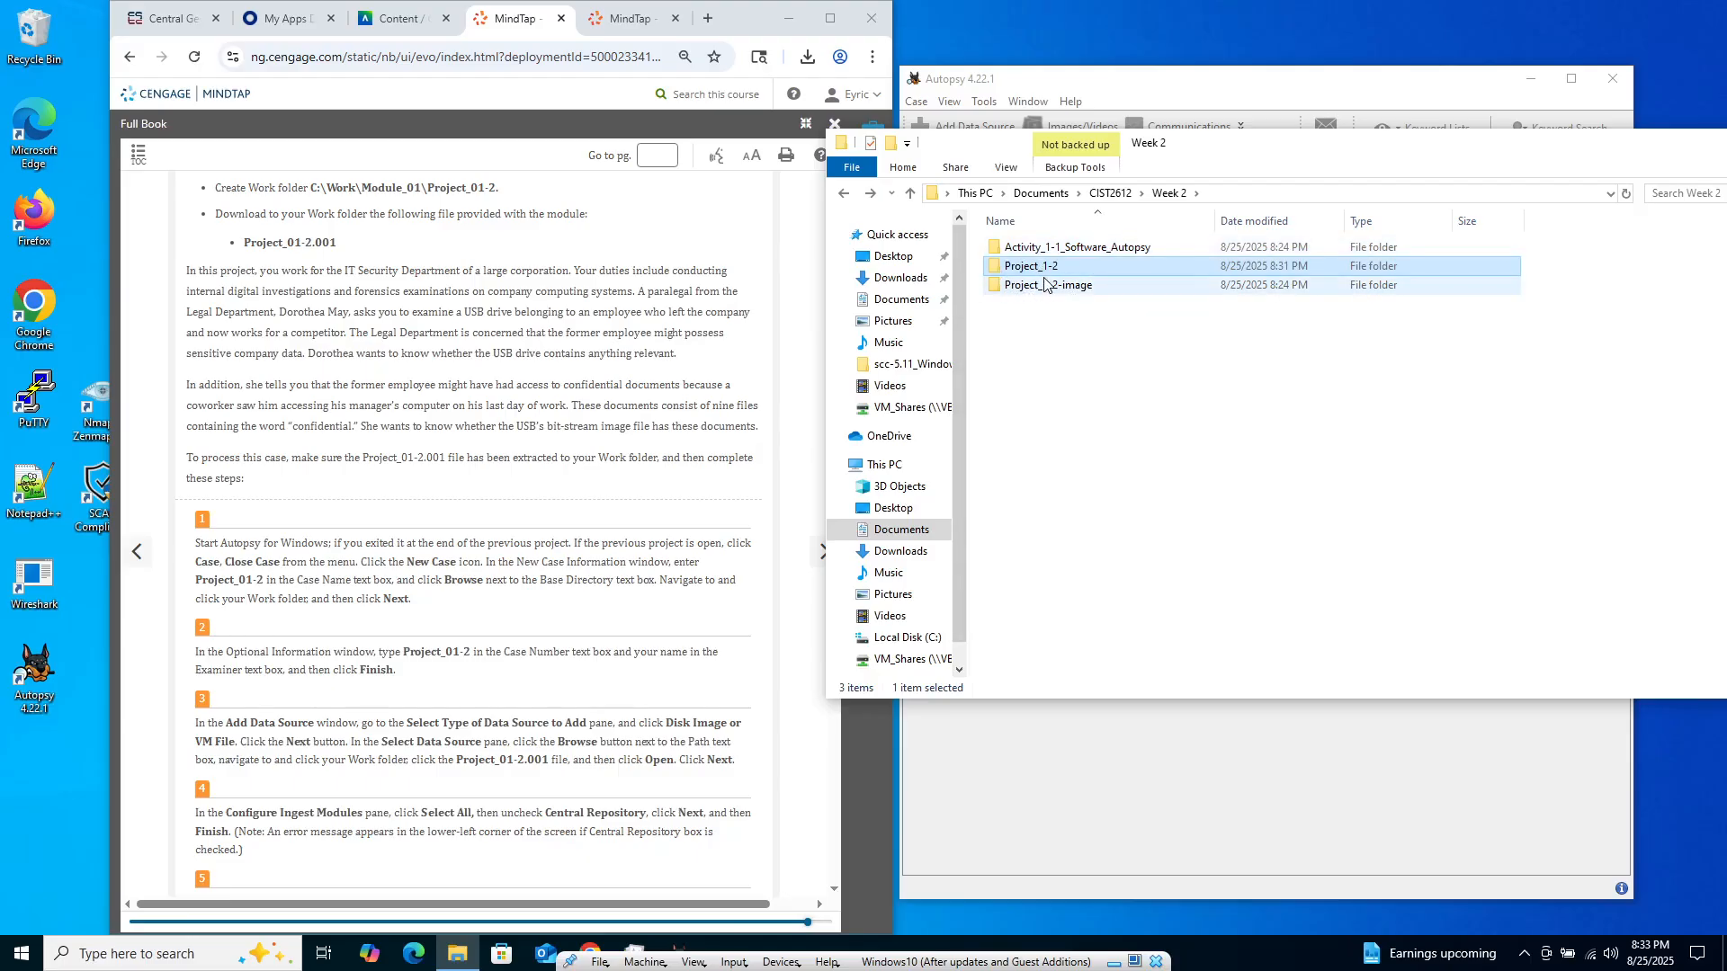
left_click(1043, 447)
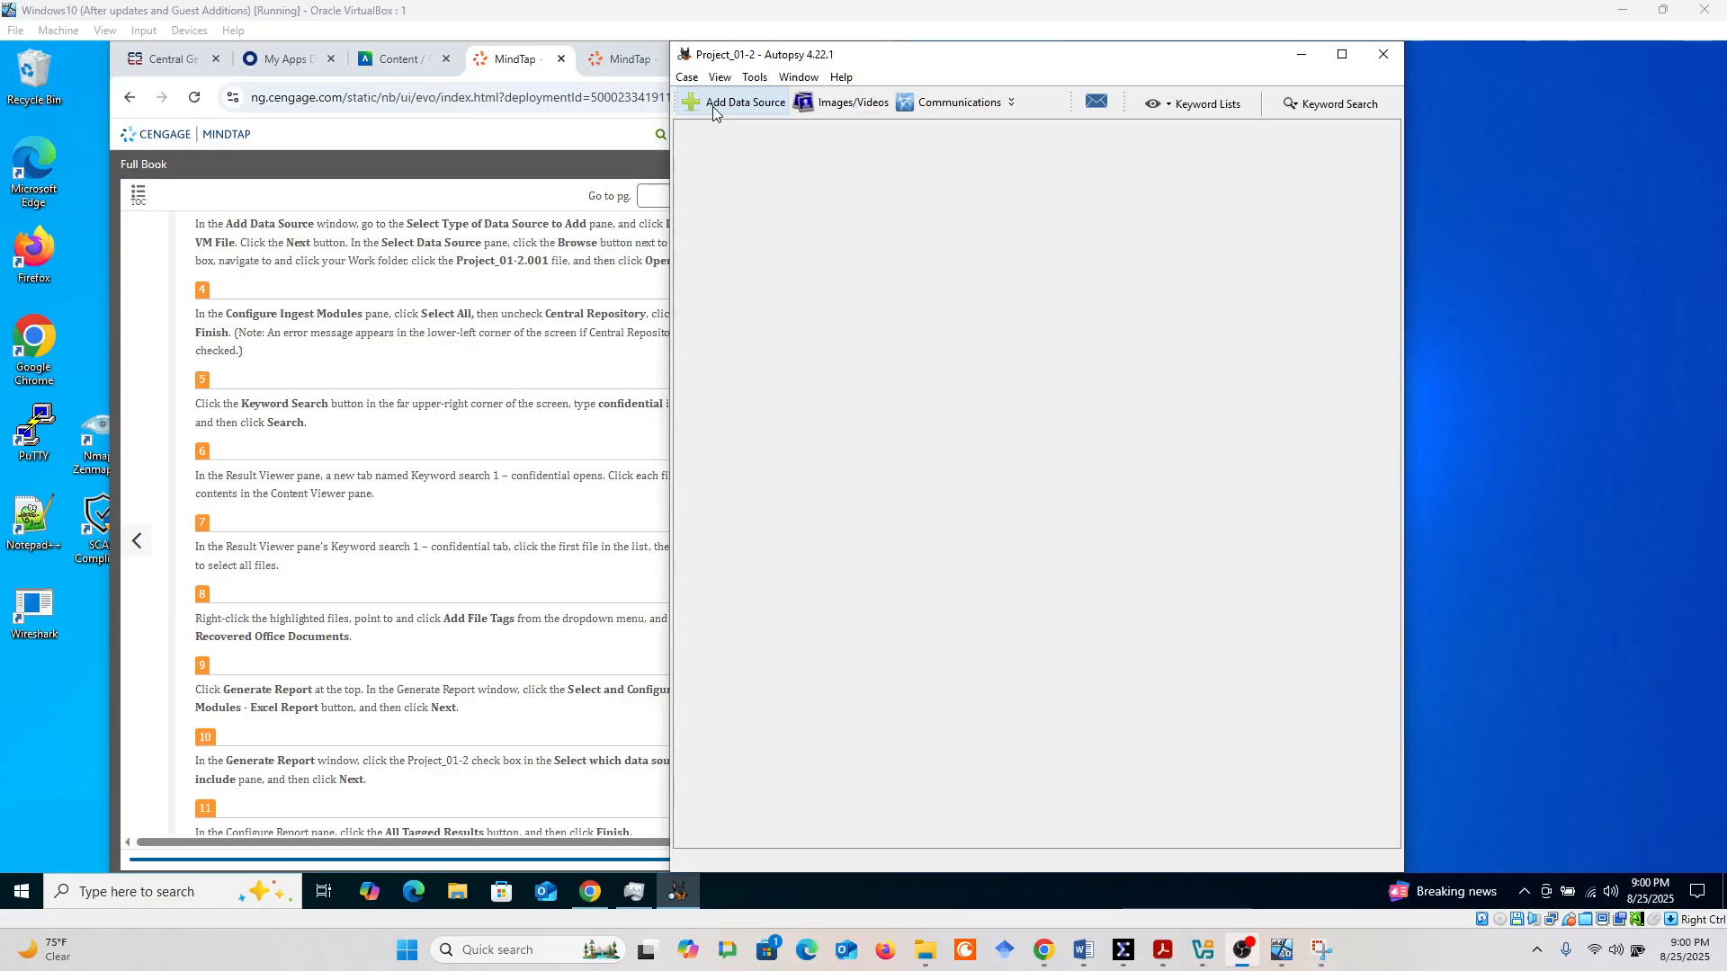
Maximize the Autopsy window and start adding a Disk Image or VM File data source with a host name generated from the source name
left_click(1342, 54)
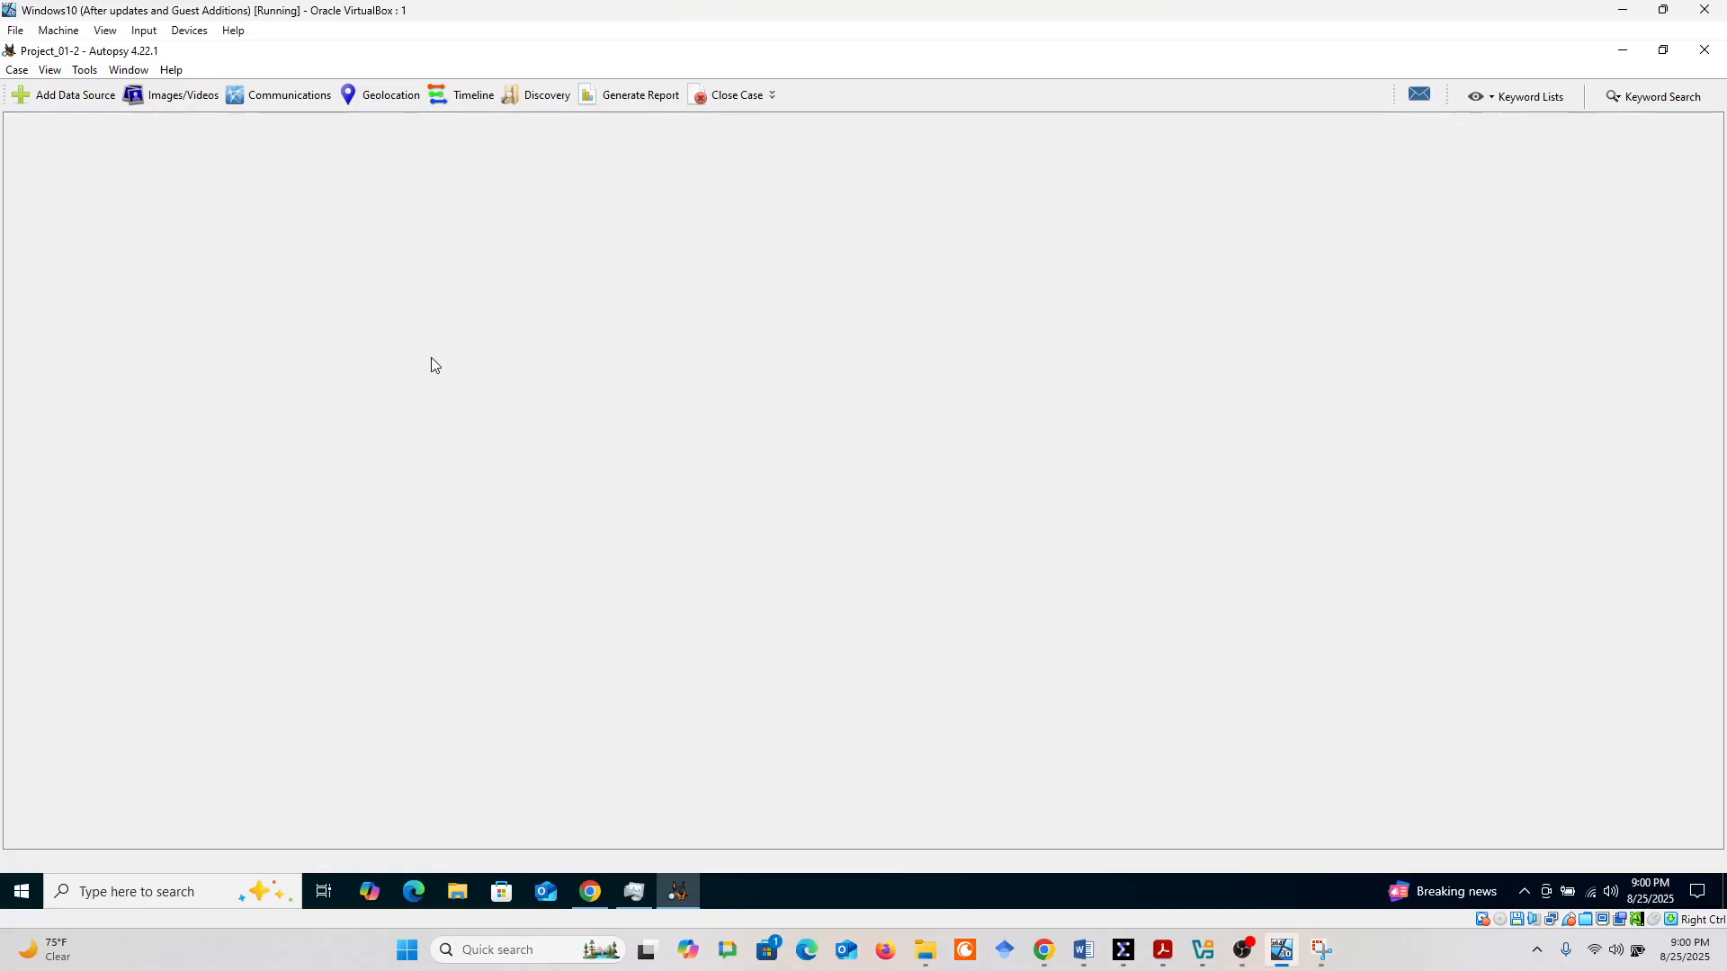
left_click(72, 100)
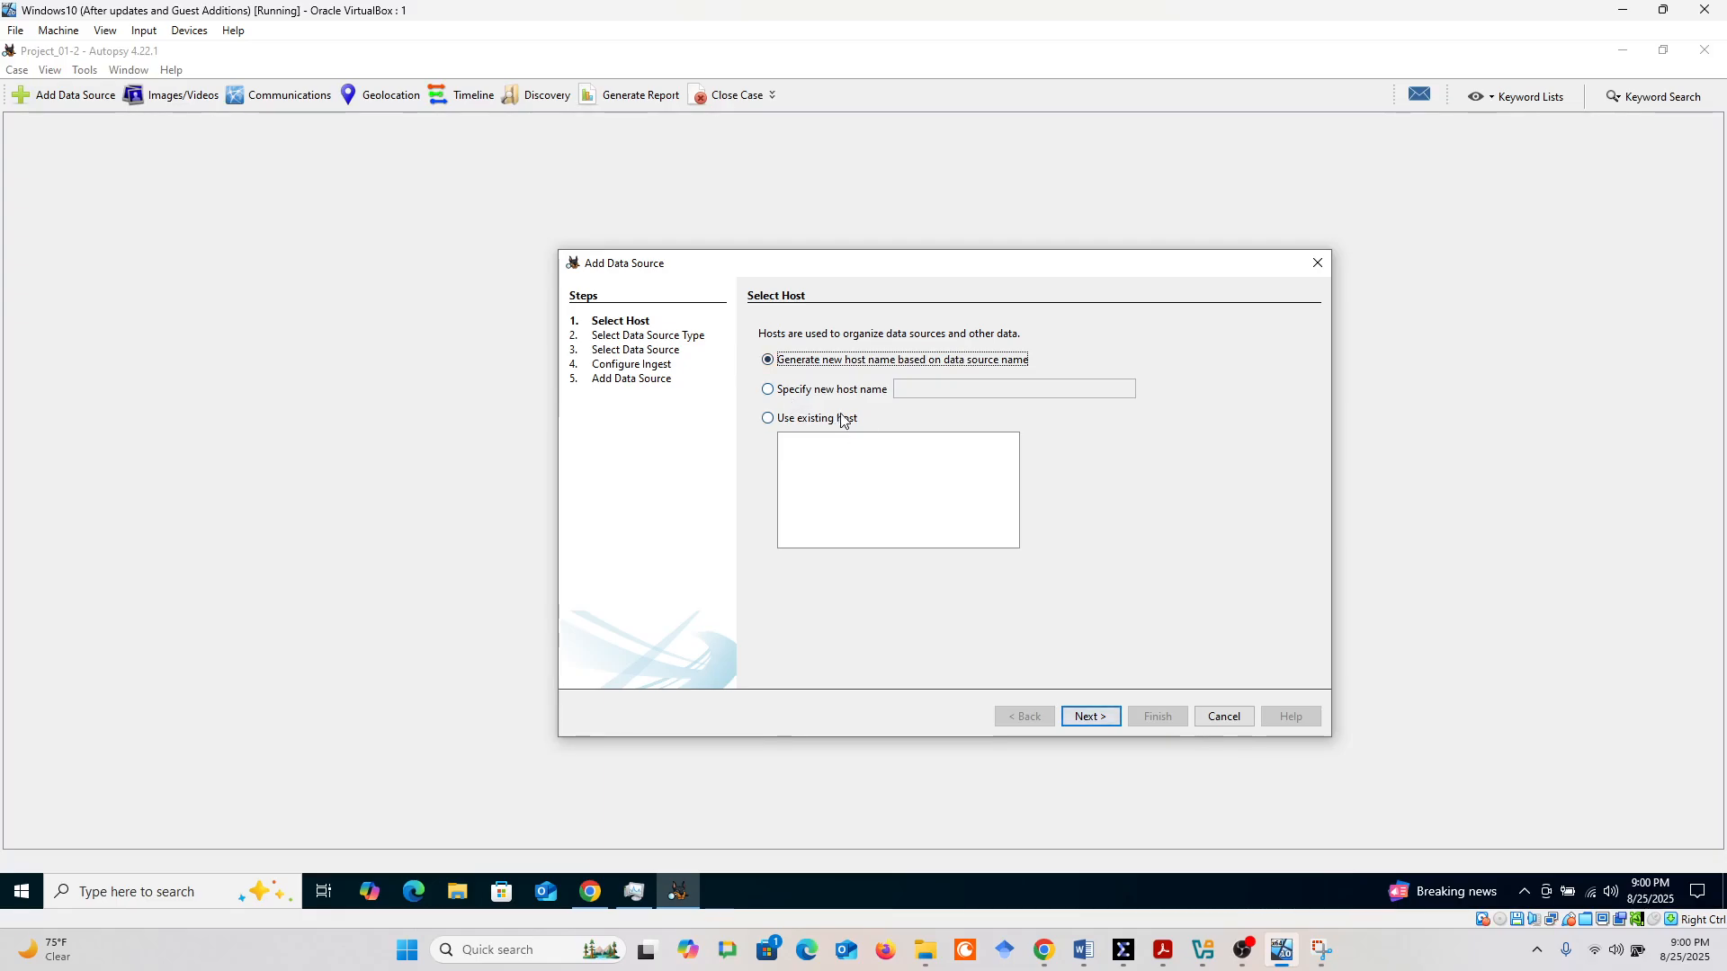
left_click(1089, 717)
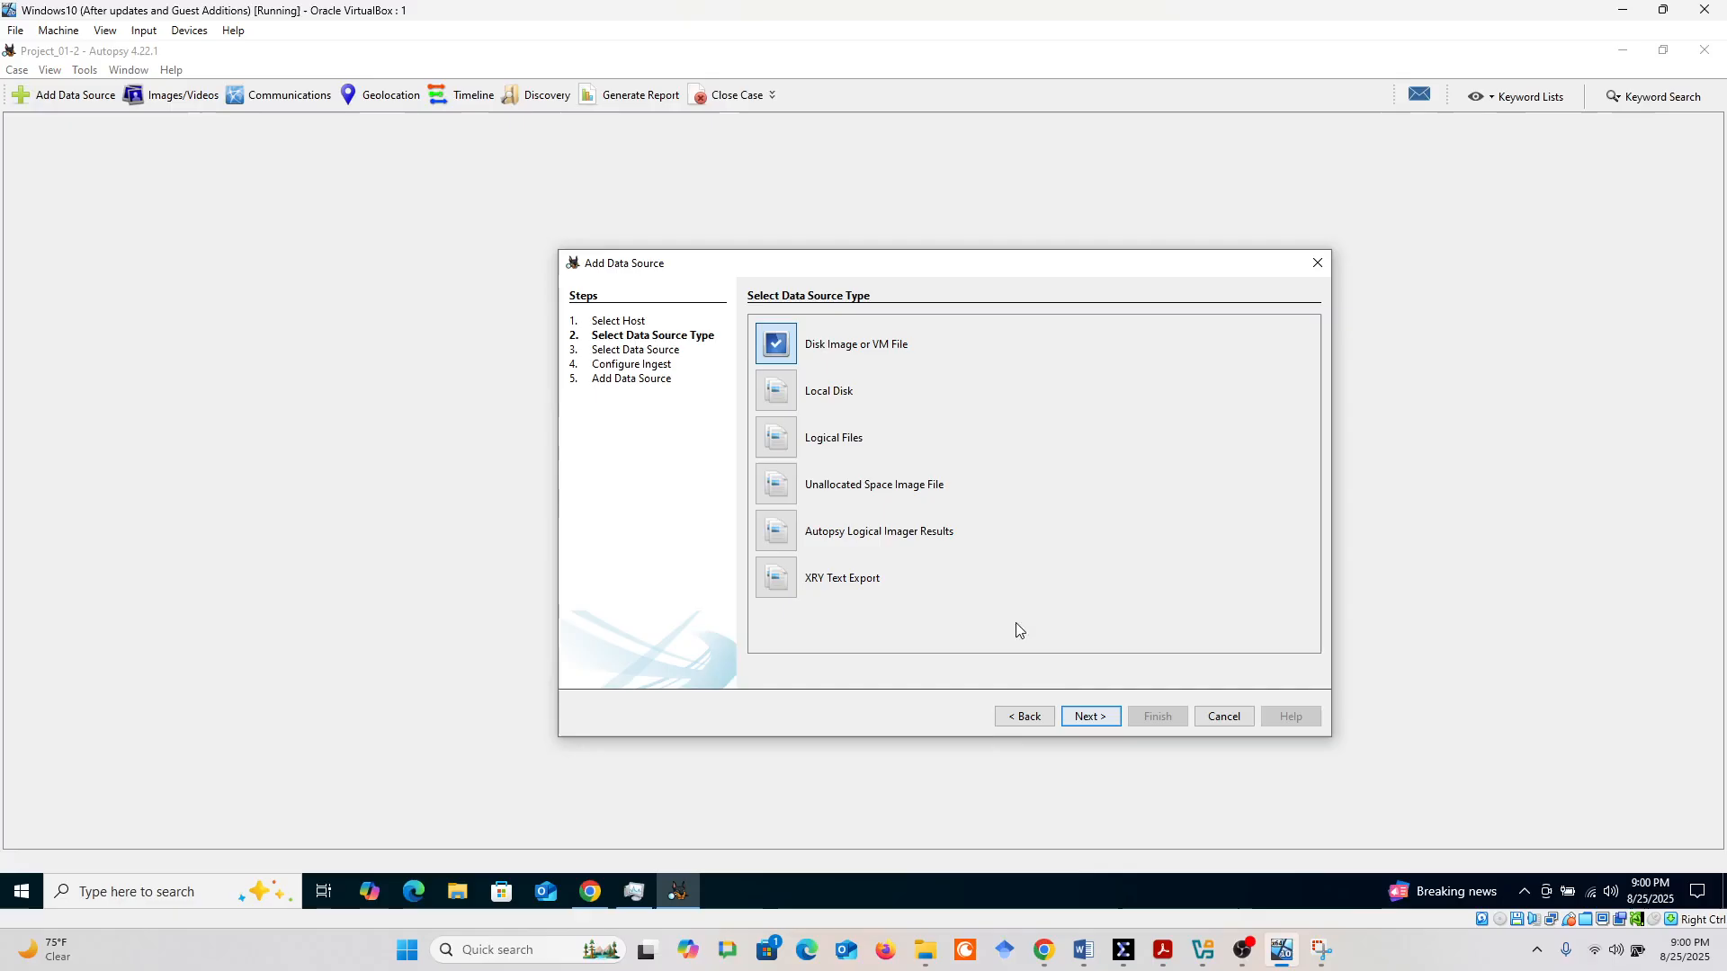
left_click(1089, 717)
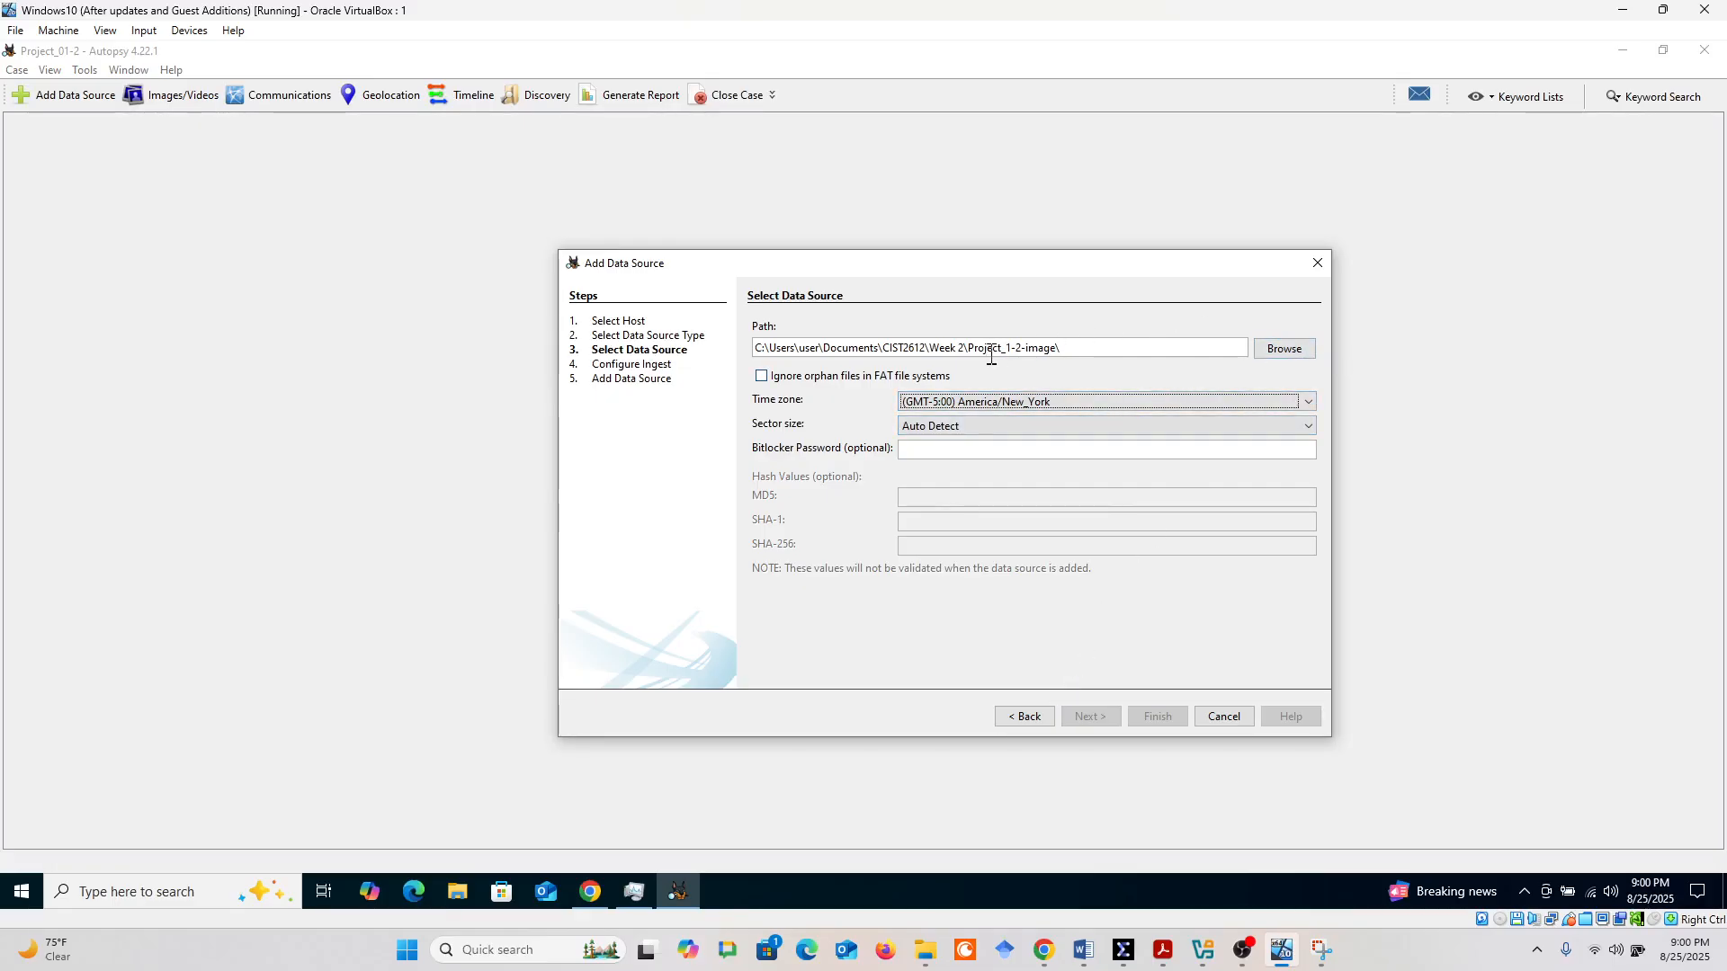
Choose Project_01-2.001 from the Project_1-2-image folder as the data source and continue to the ingest configuration
left_click(1285, 350)
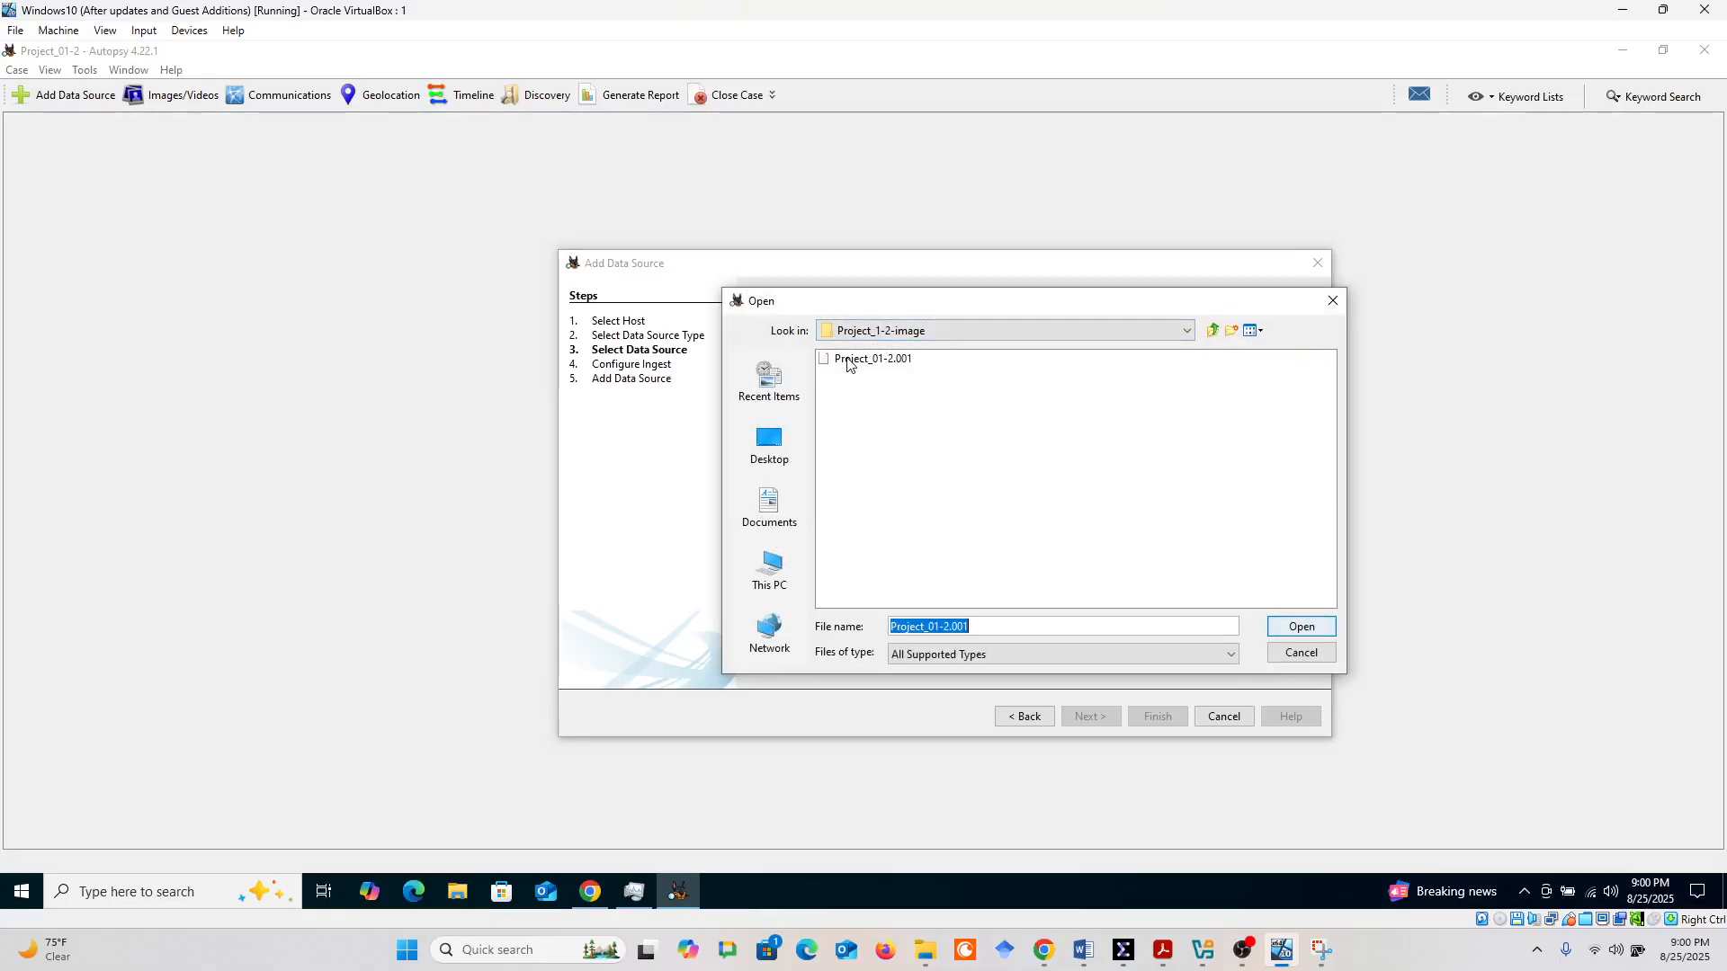
left_click(877, 360)
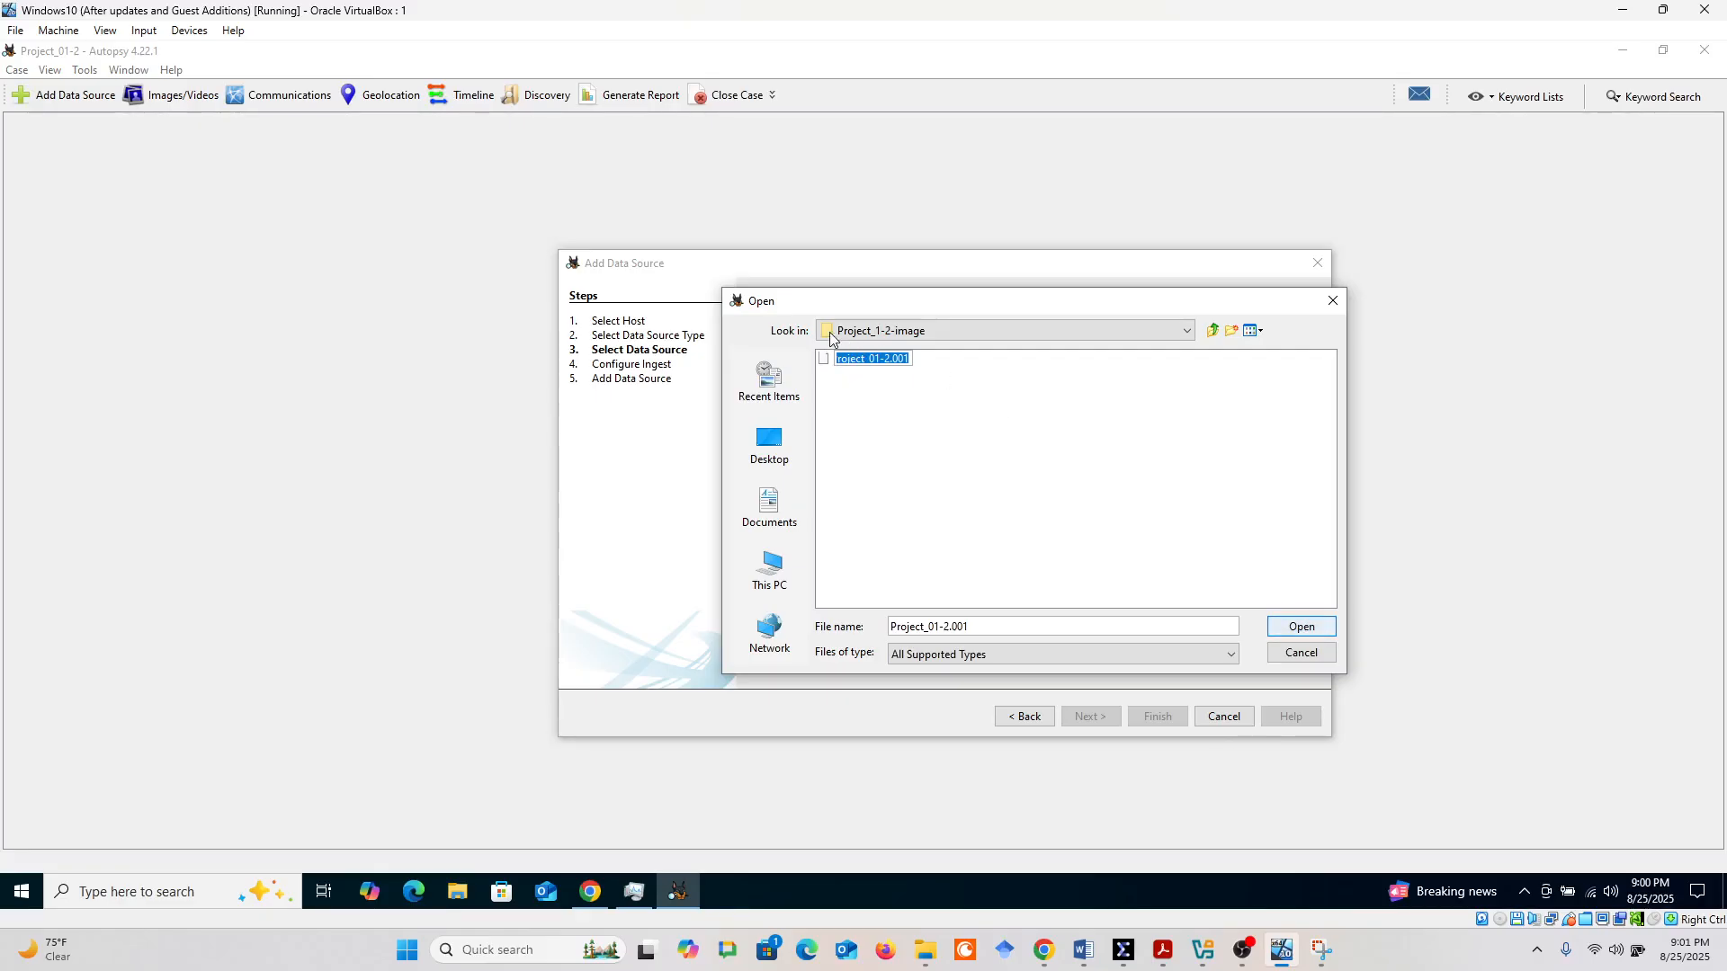
left_click(1300, 627)
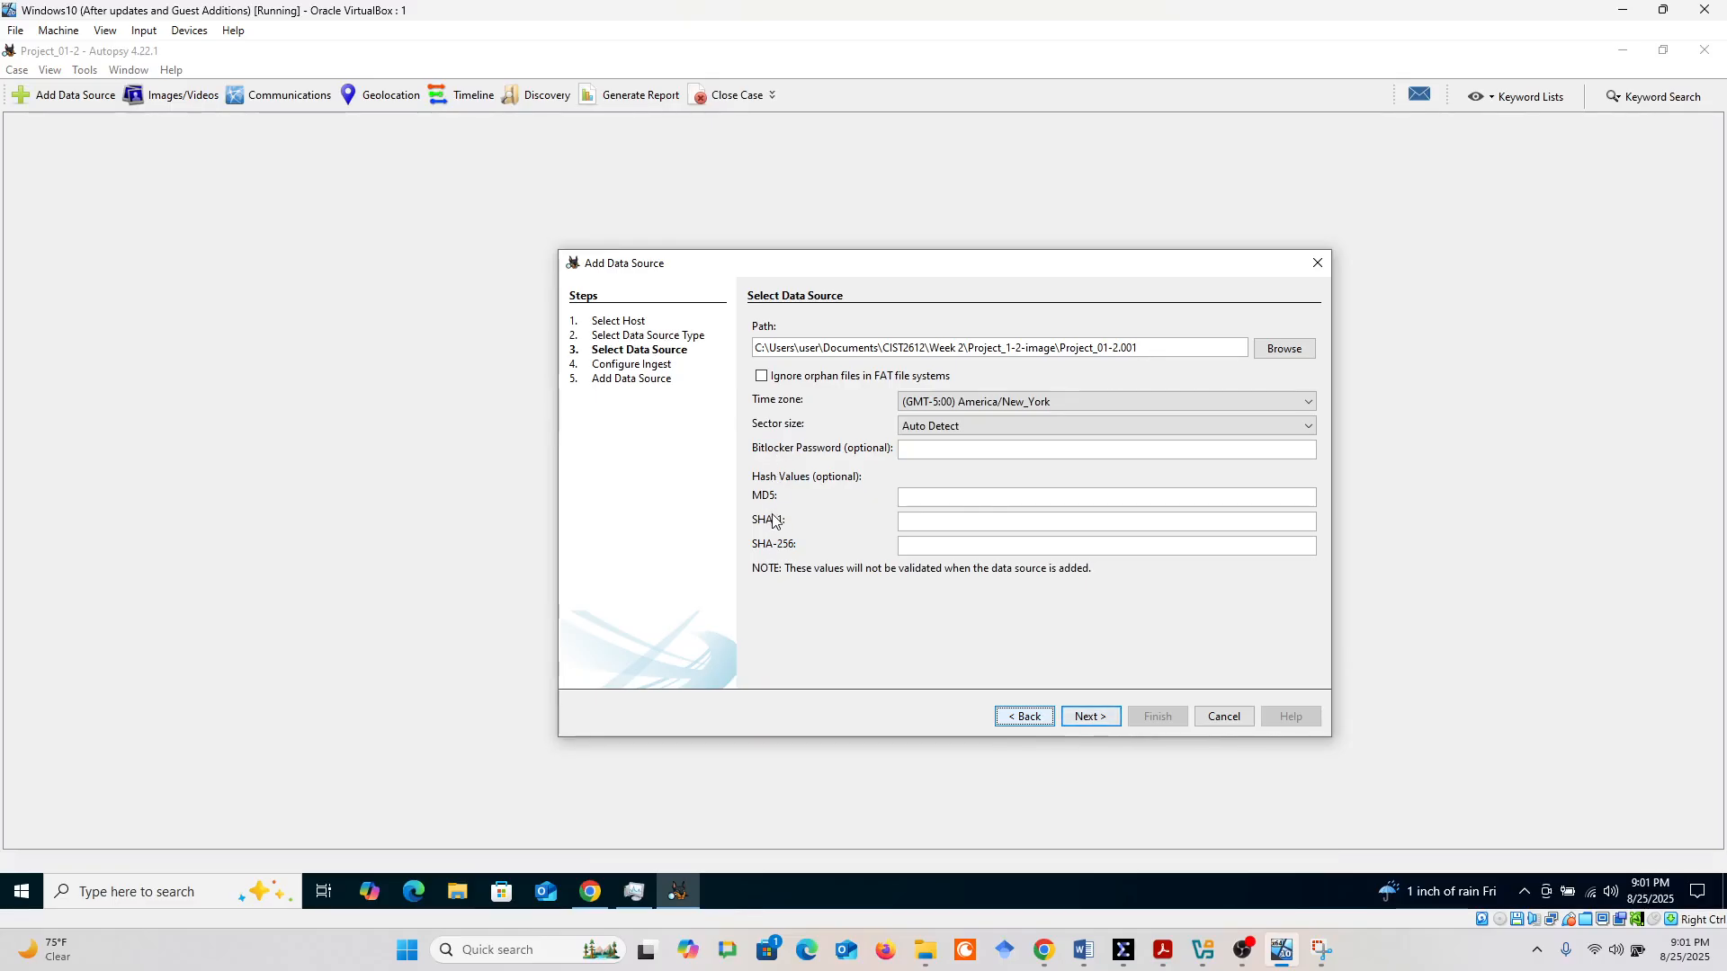
left_click(1090, 717)
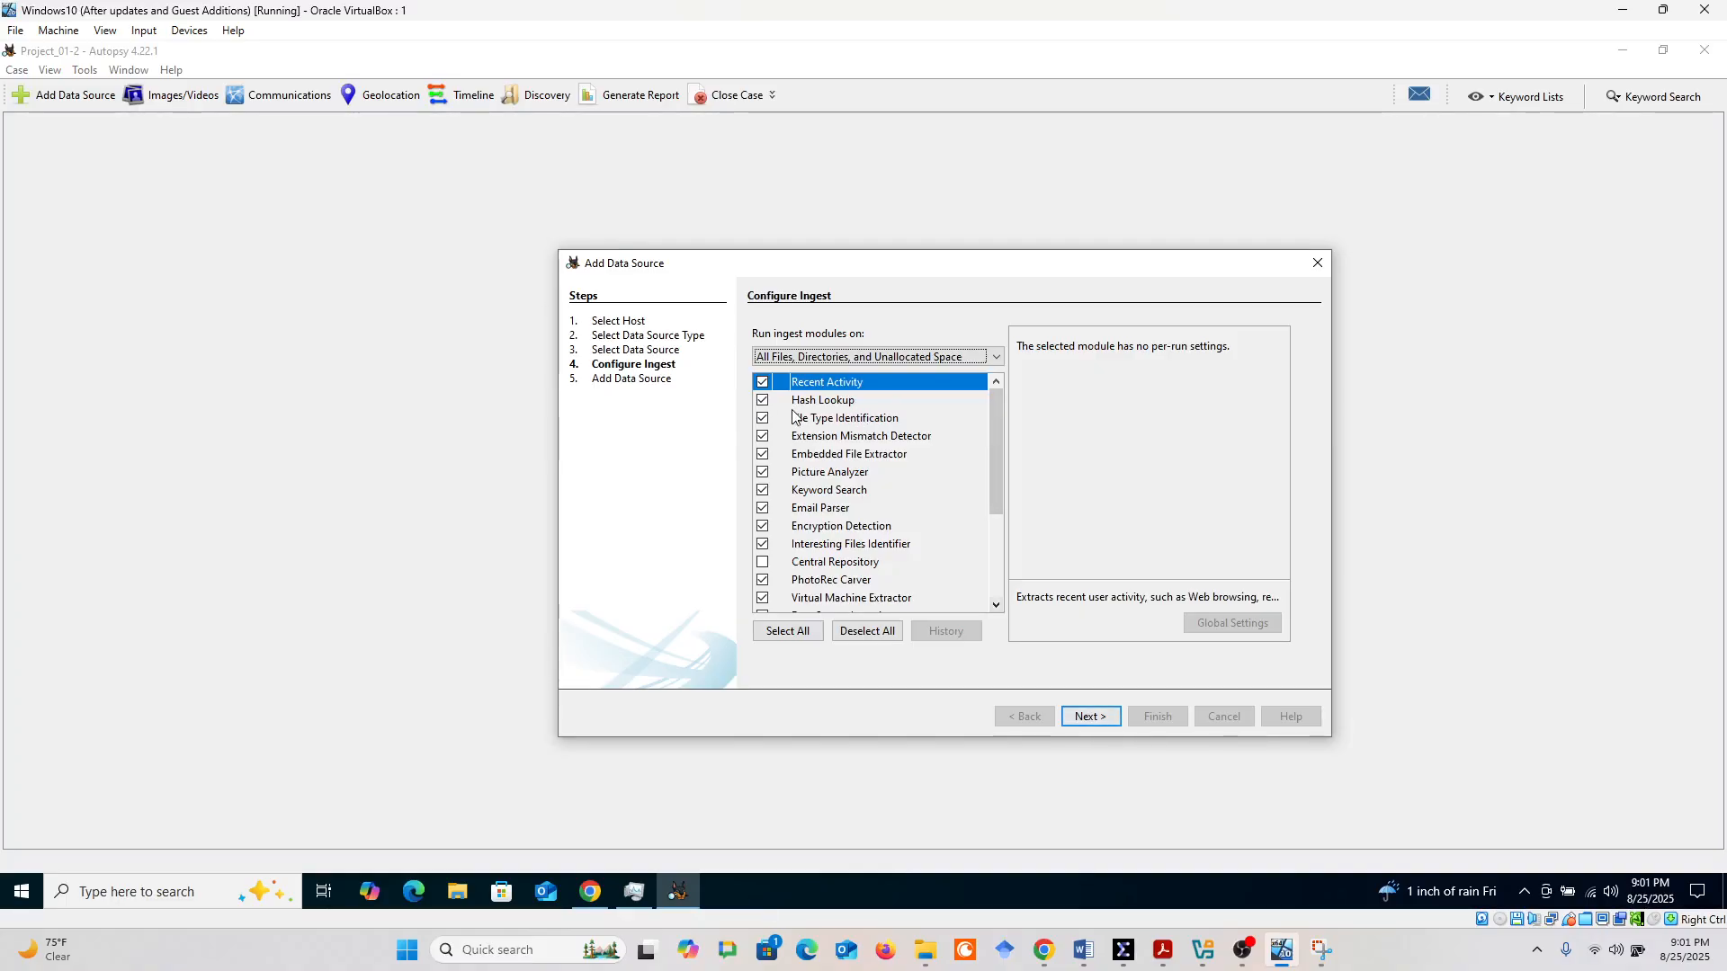
Enable all ingest modules for the data source except Central Repository
left_click(762, 562)
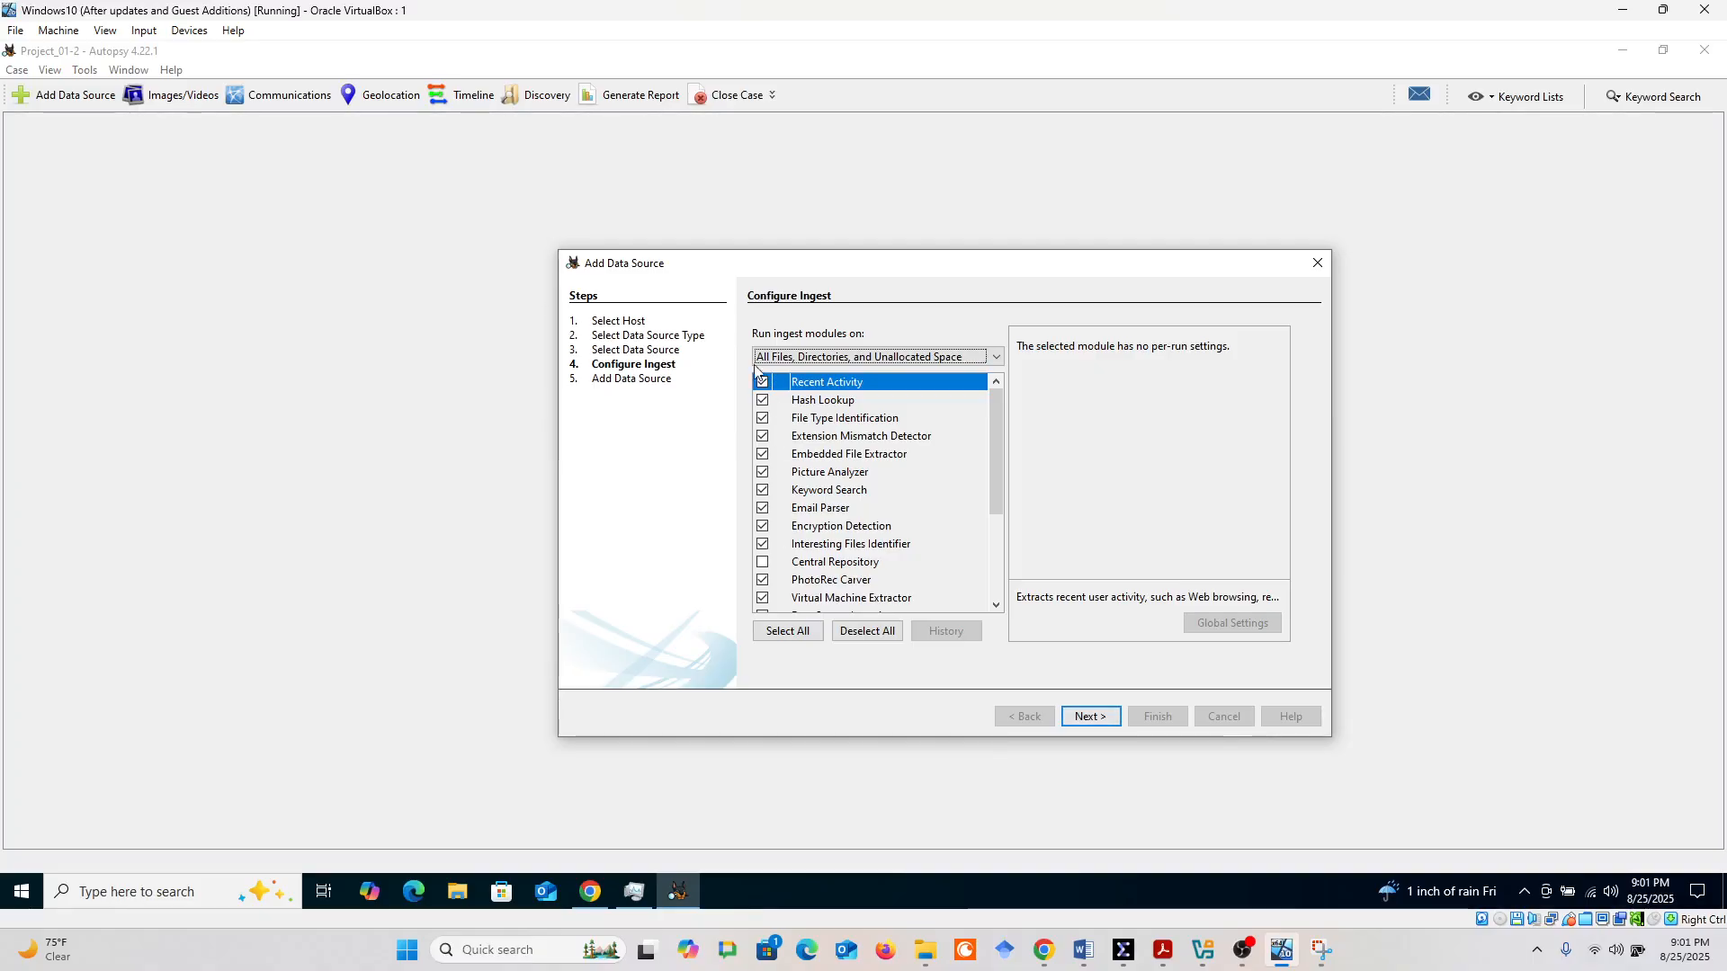
left_click(795, 631)
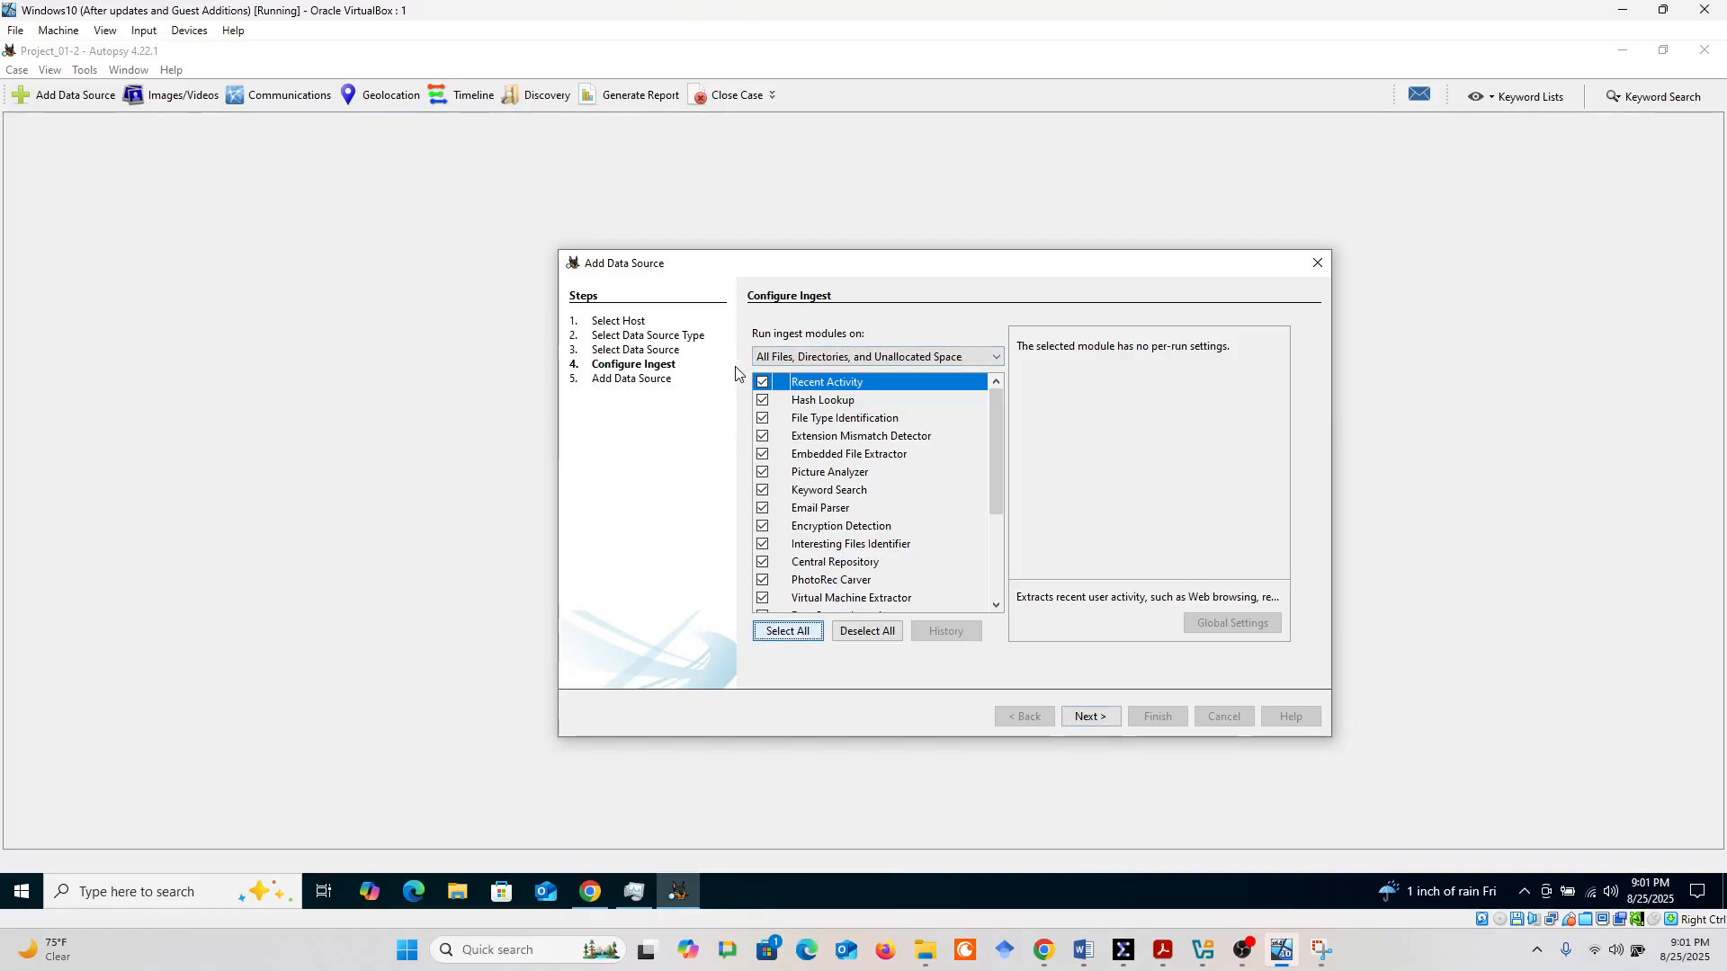
left_click(761, 567)
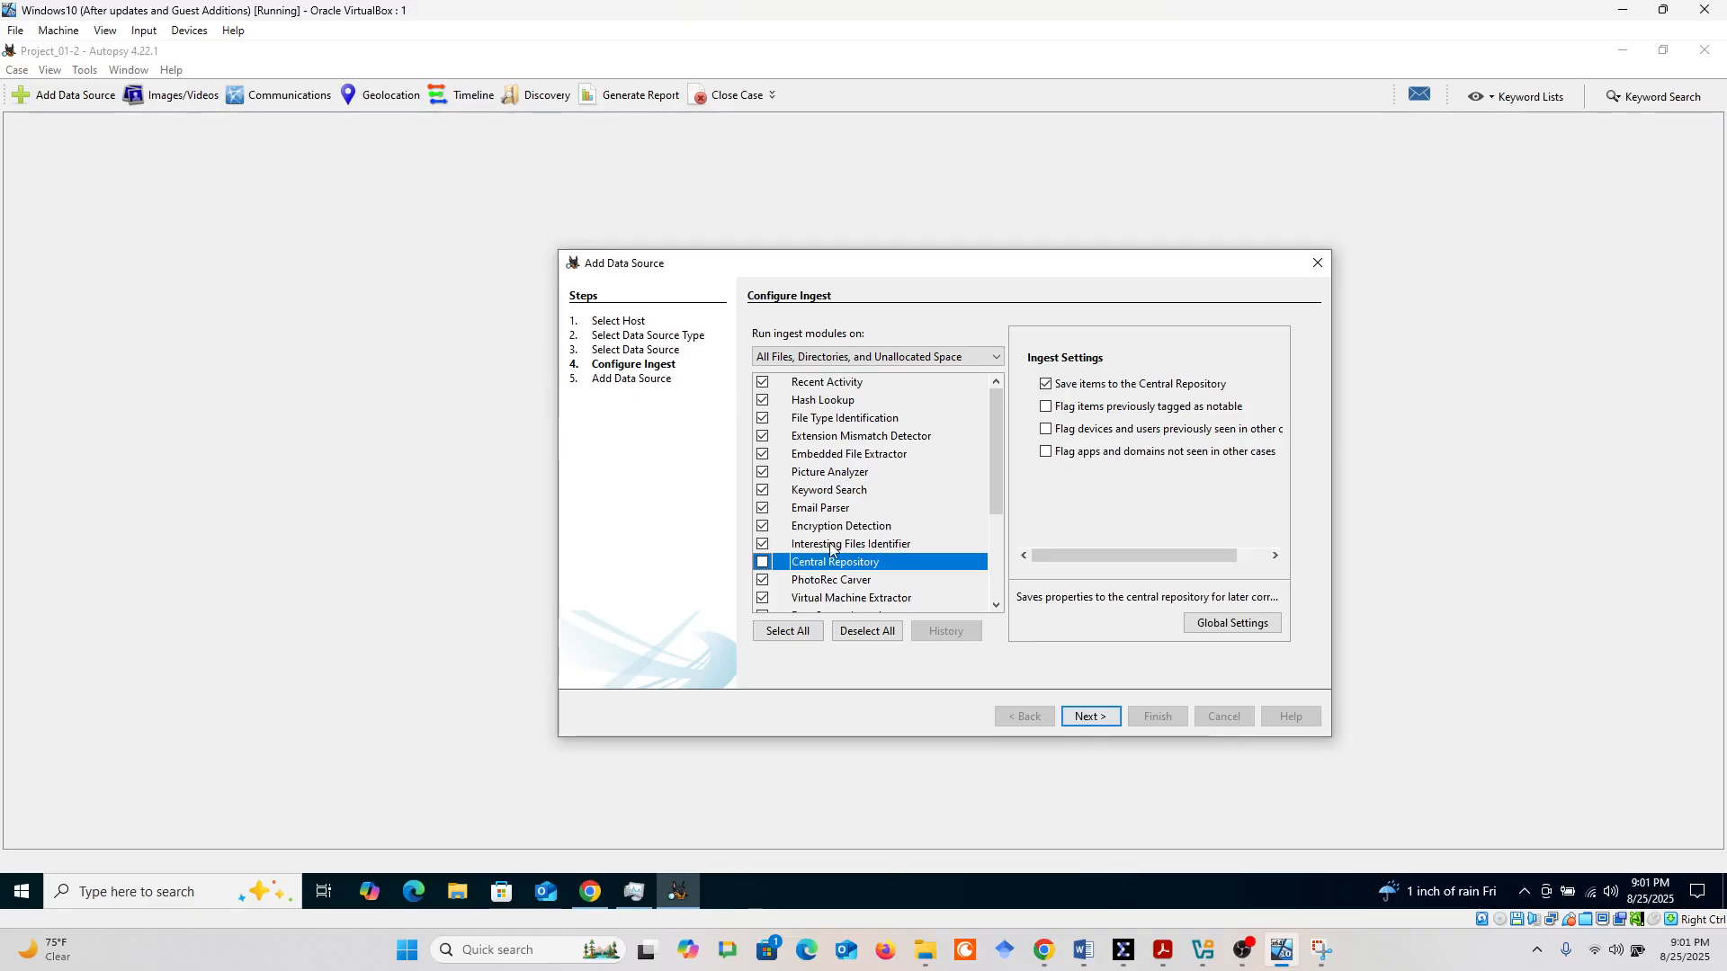
Check the ingest startup error screenshot in Snipping Tool, and return to Autopsy to disable the Cyber Triage Malware Scanner module
left_click_drag(1002, 428, 1001, 499)
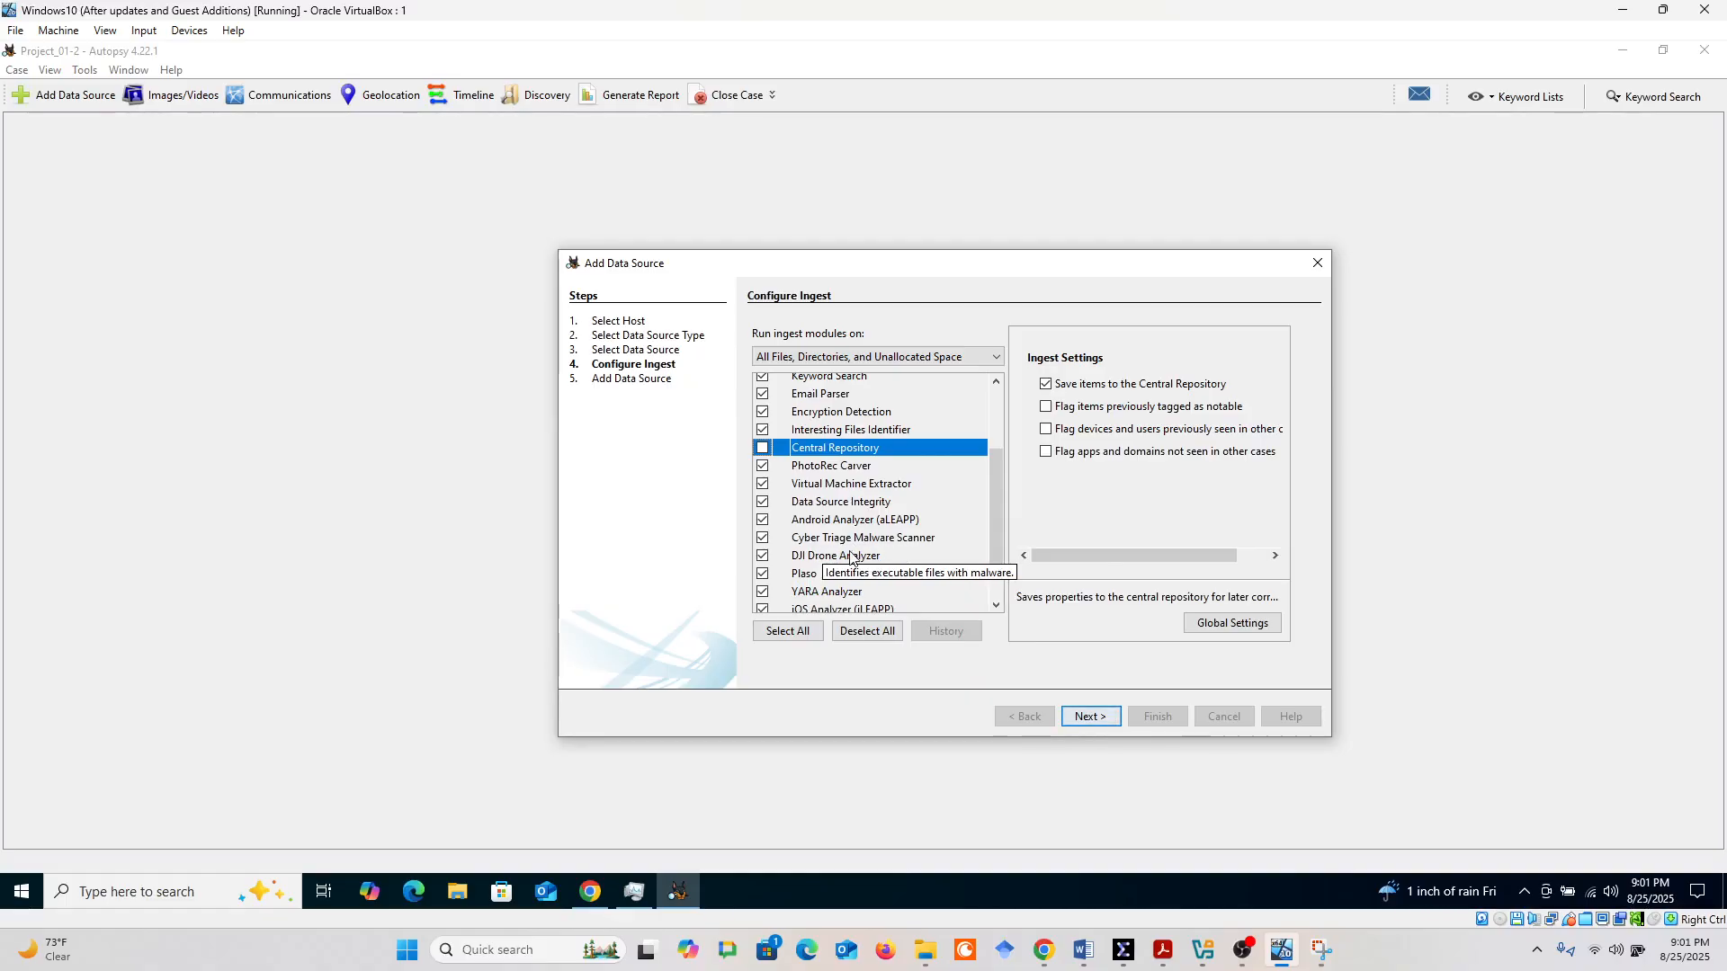
left_click(1323, 956)
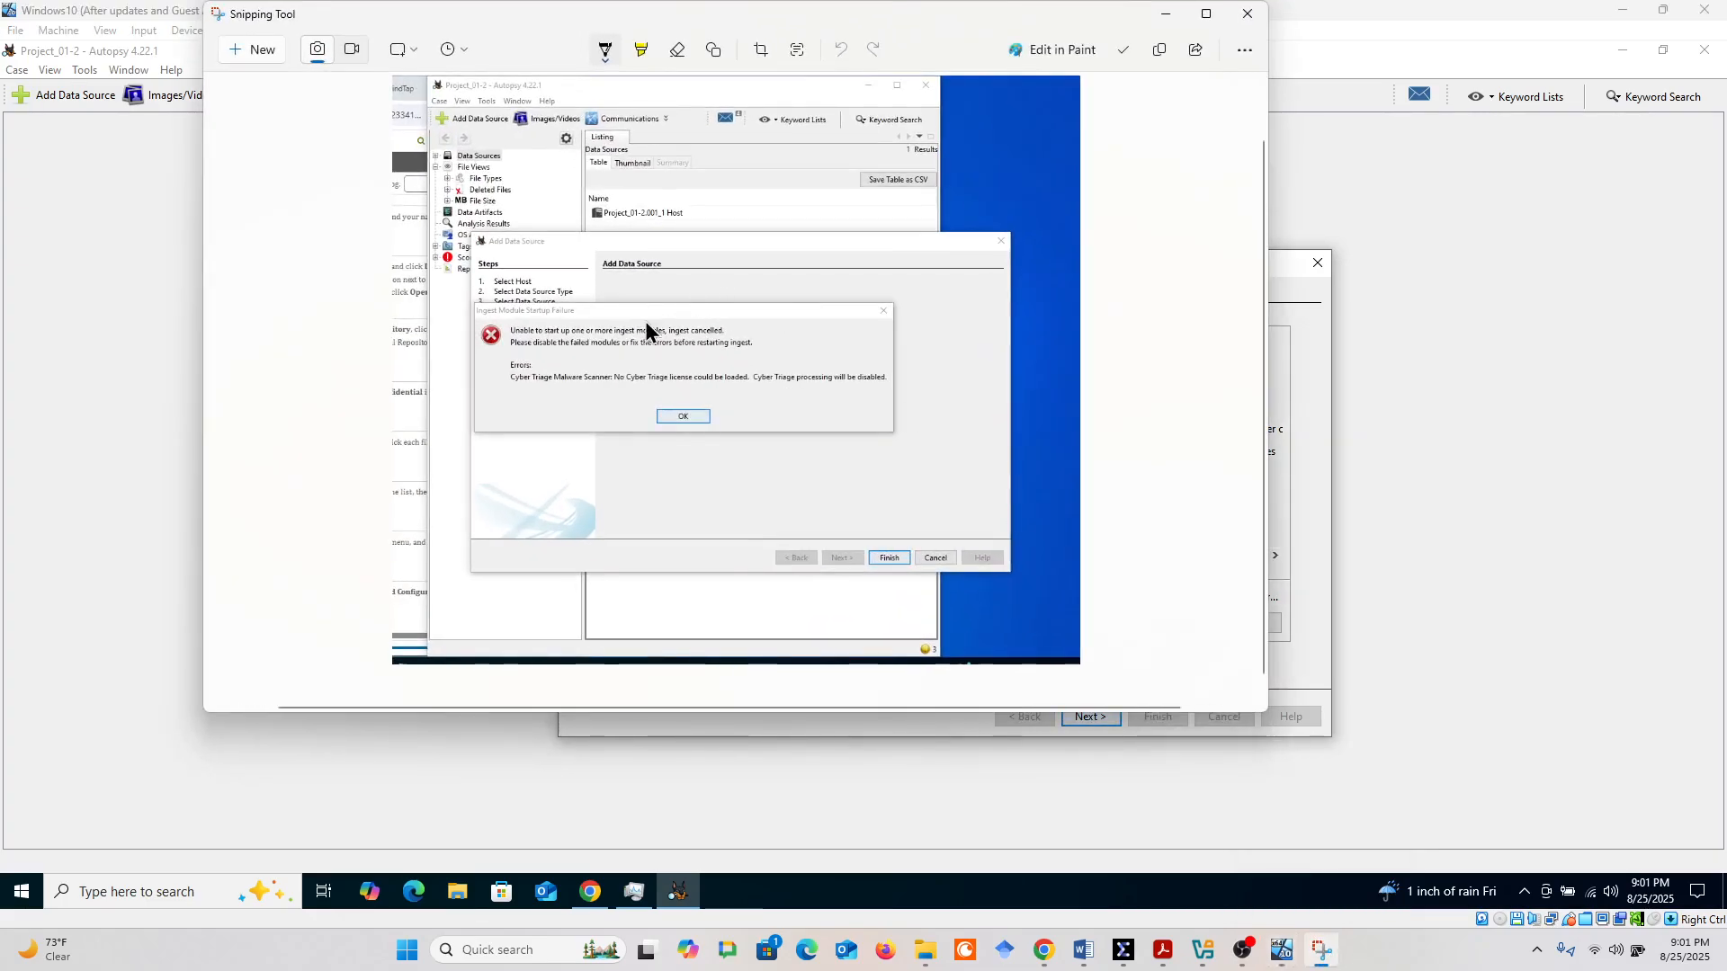
left_click(1166, 13)
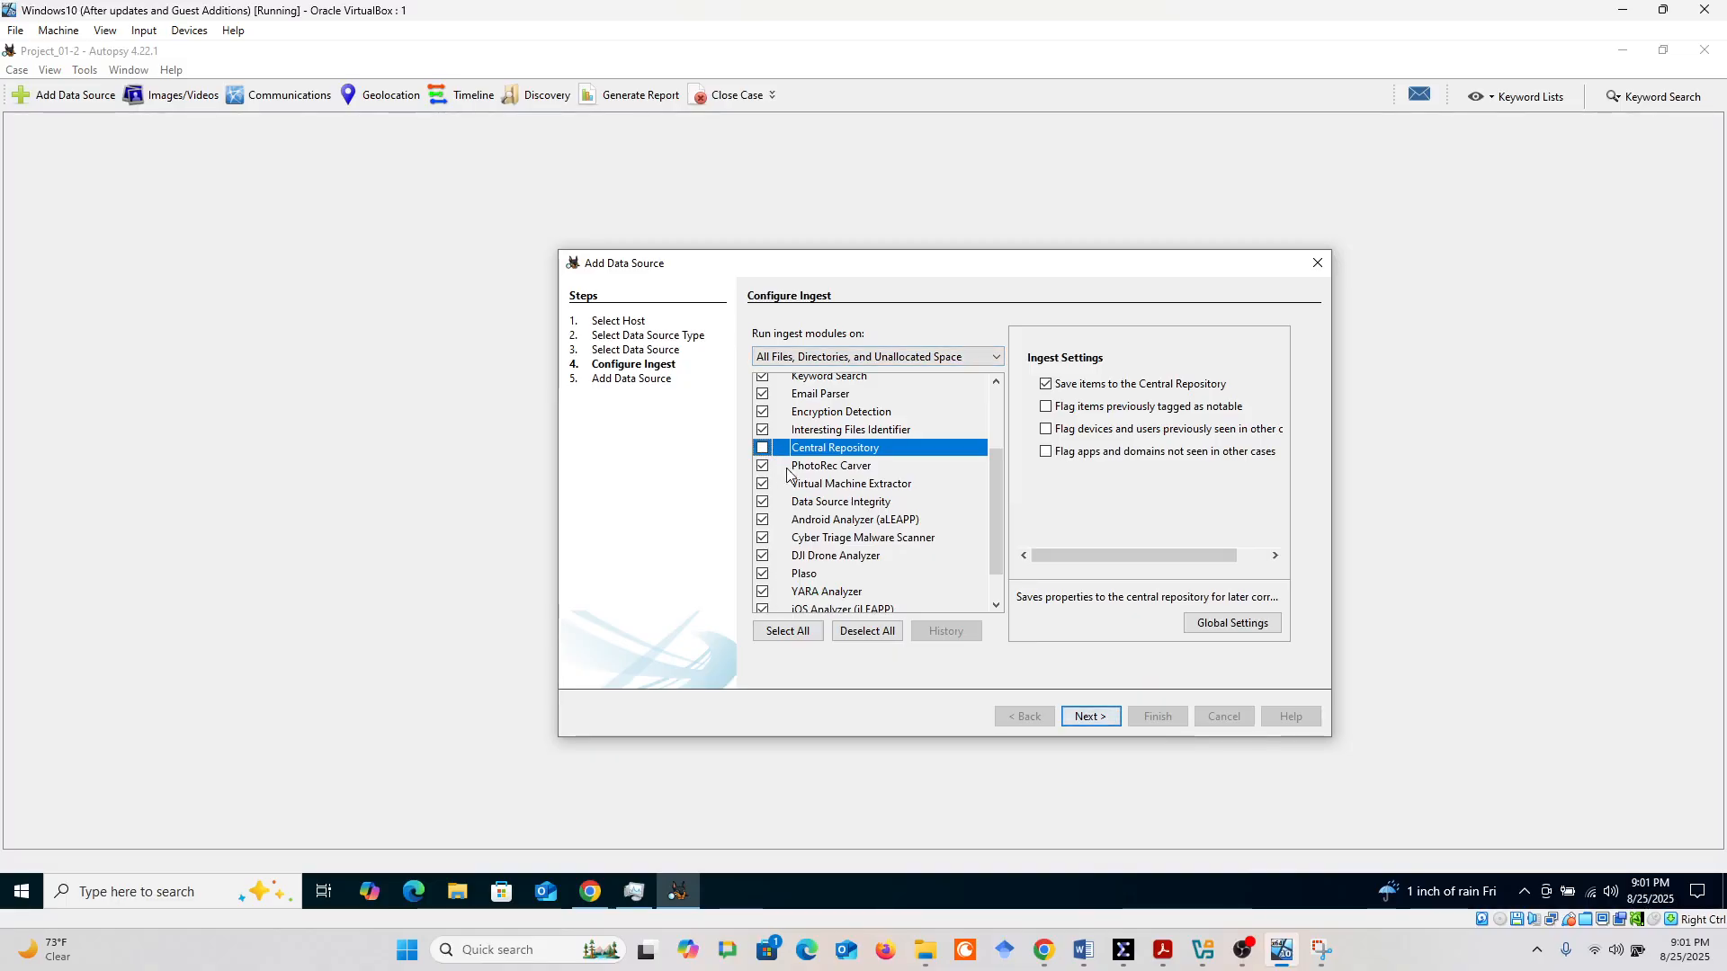
left_click(763, 538)
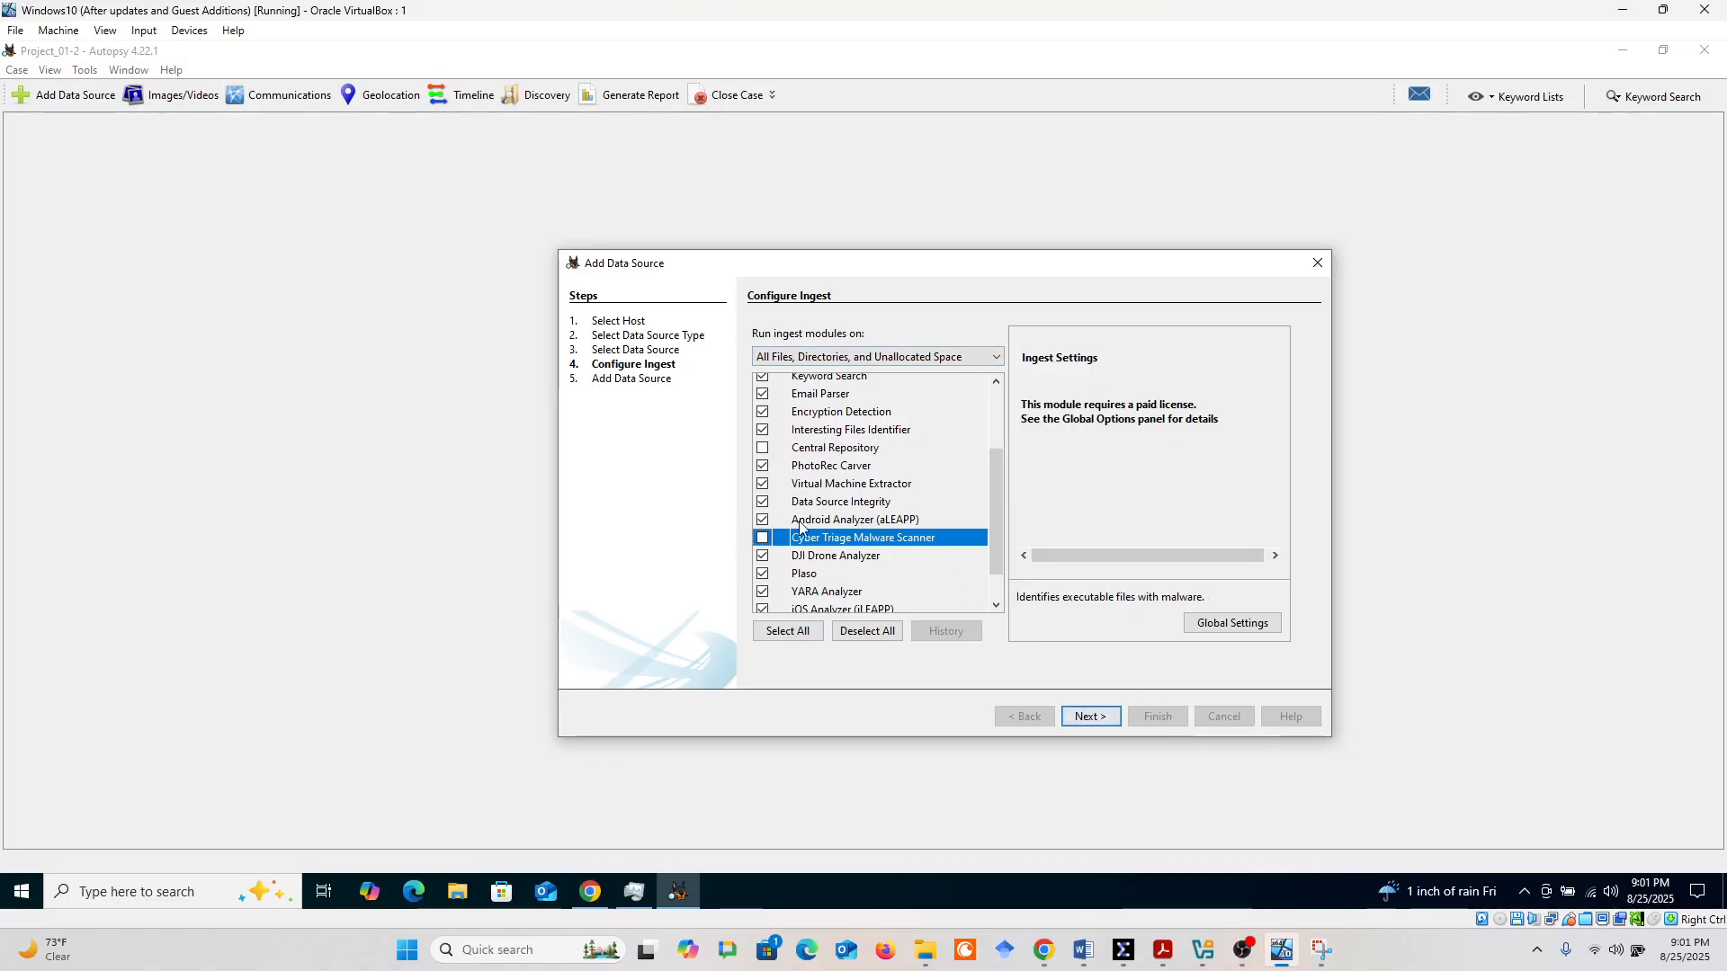
Review the Keyword Search module's settings and the enabled modules, and start the ingest to finish adding the data source
scroll(772, 559, "up", 2)
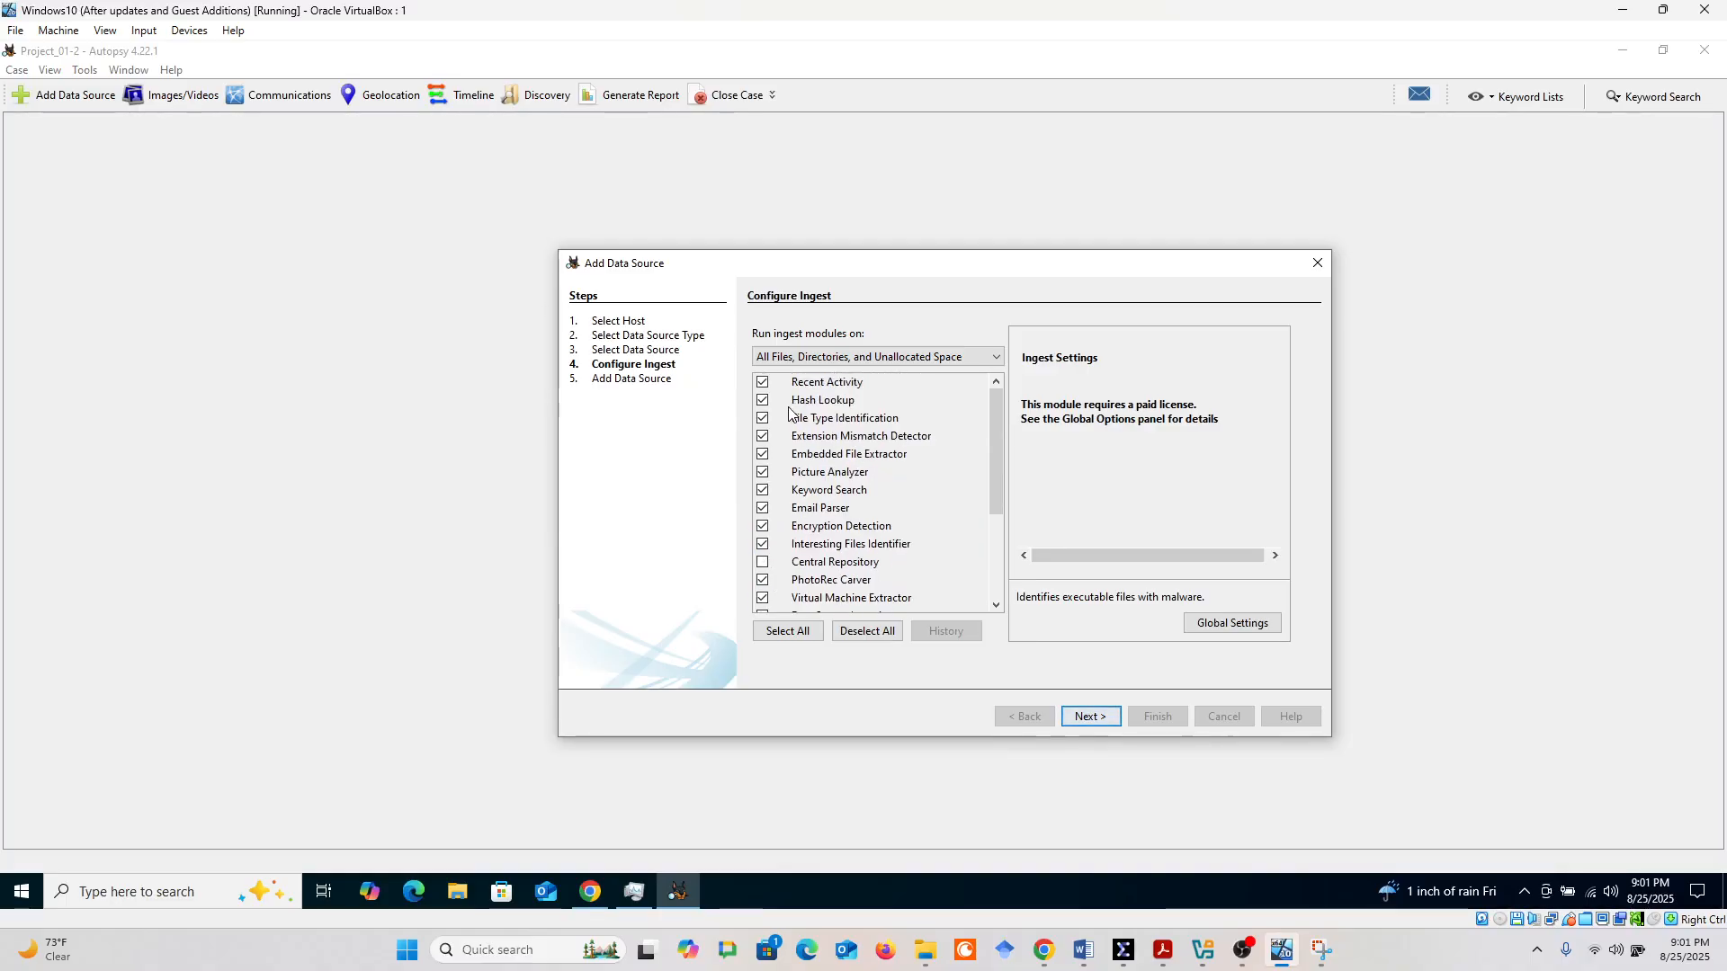
left_click(825, 493)
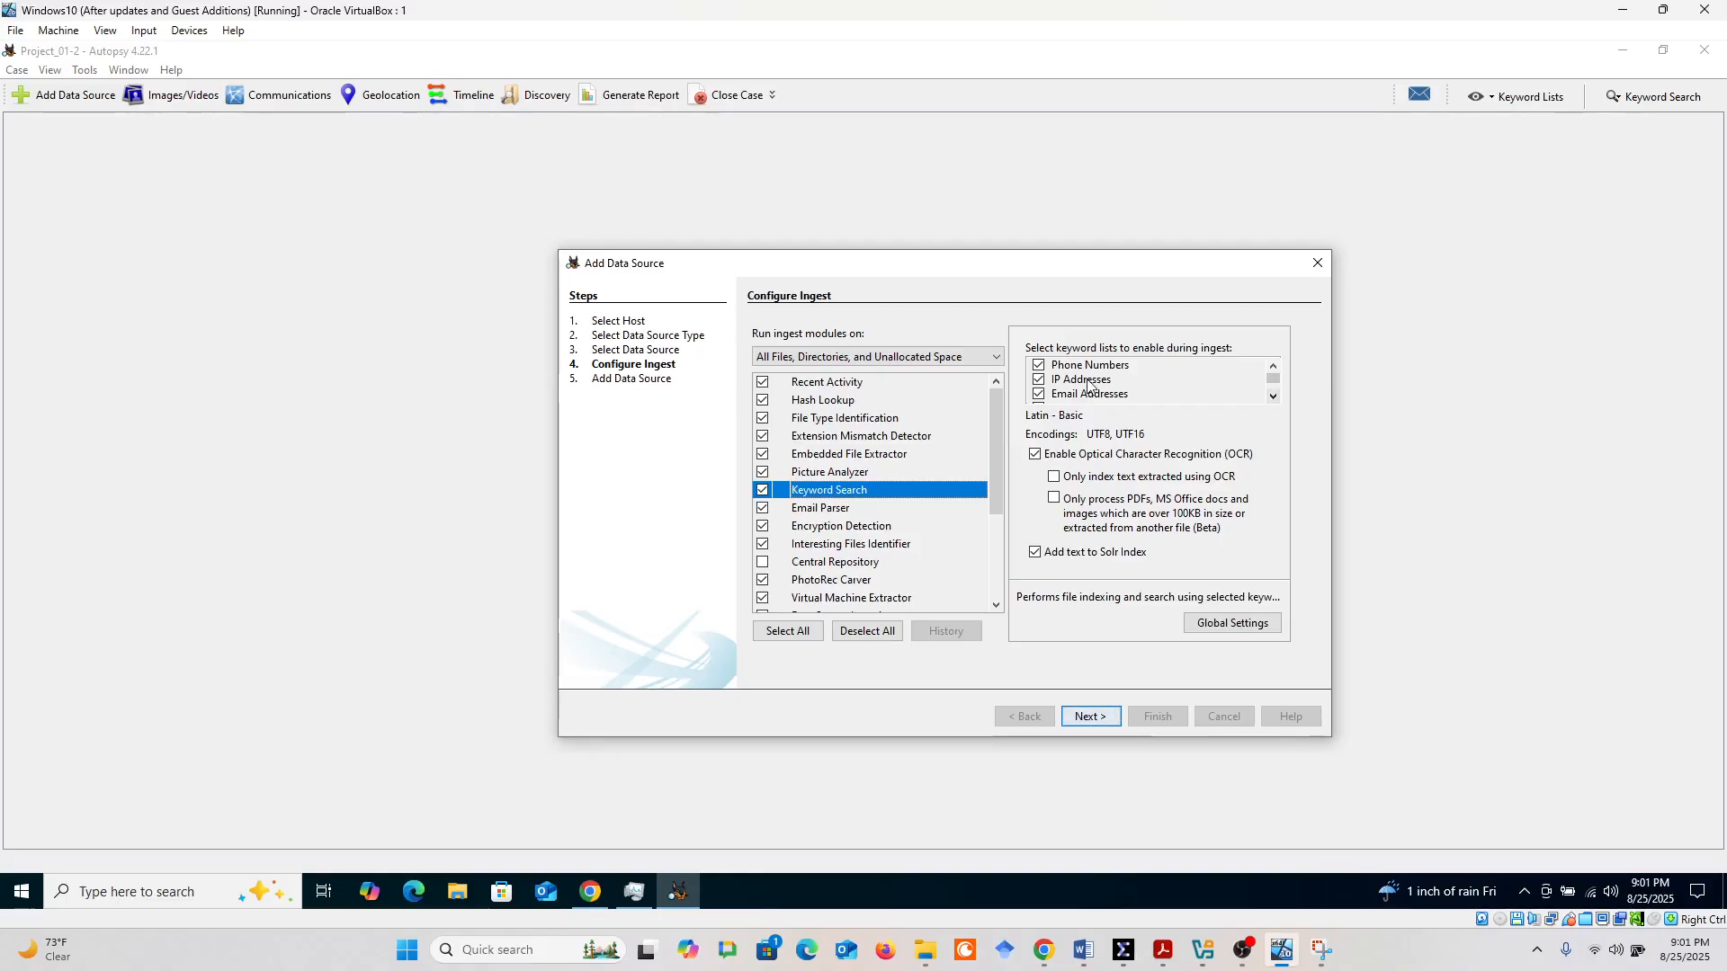
left_click(1273, 397)
left_click(1273, 397)
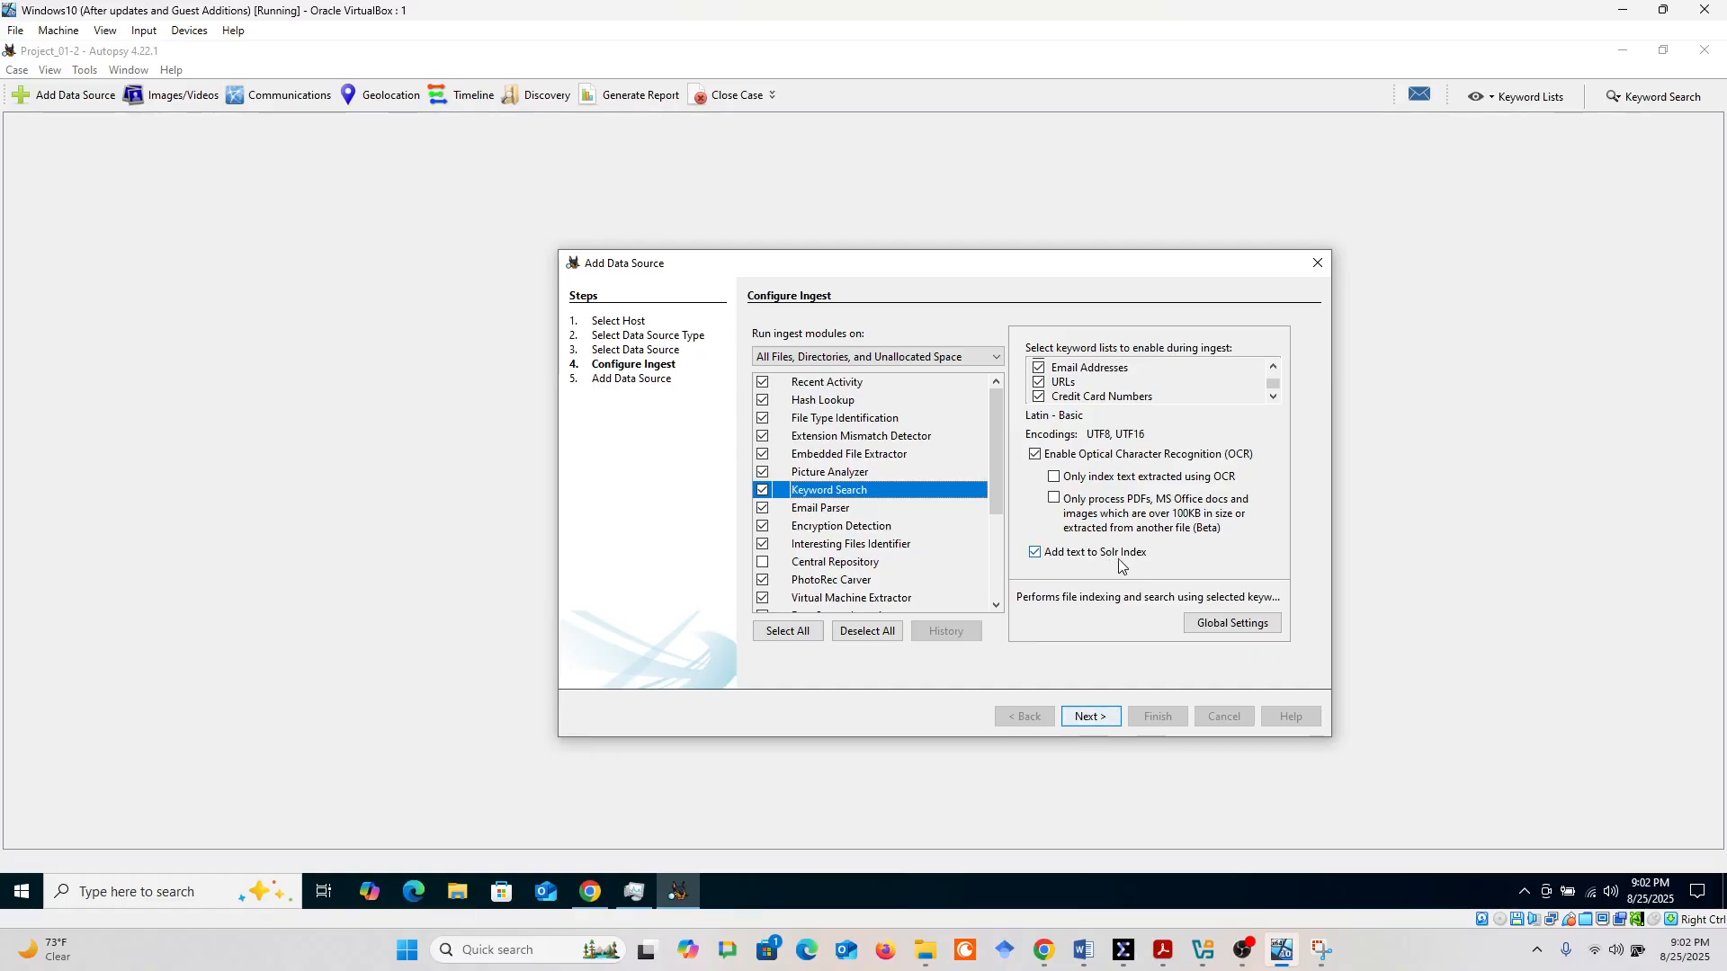
scroll(841, 590, "down", 3)
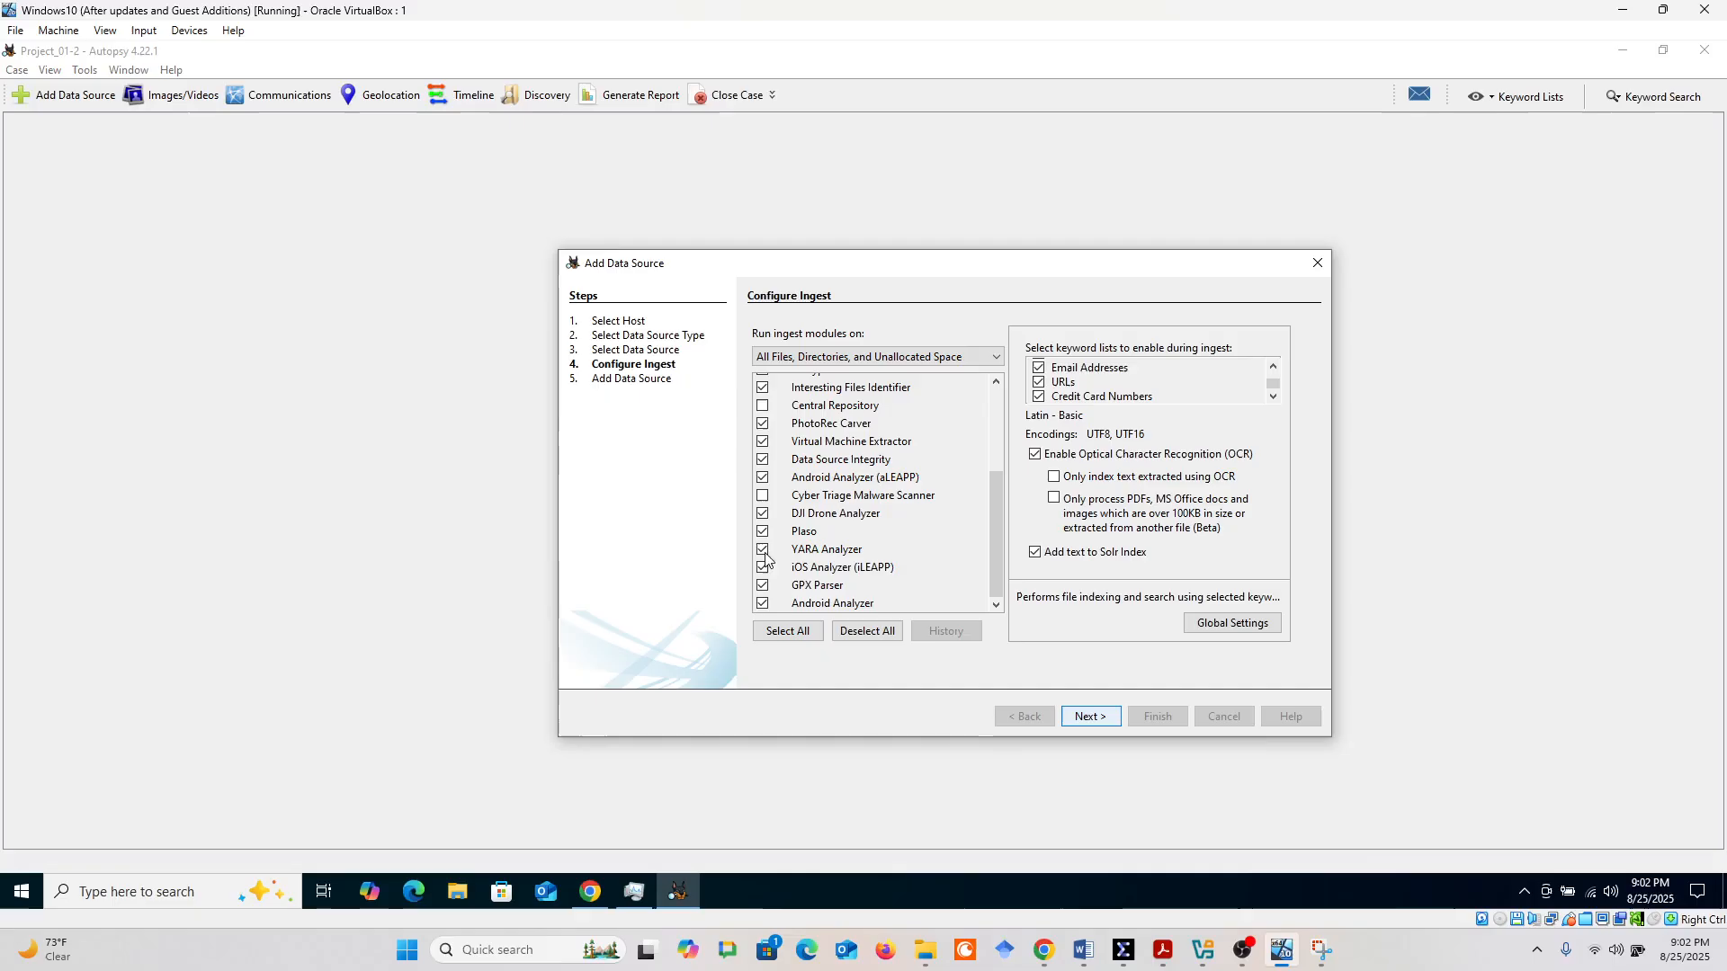
scroll(845, 541, "up", 3)
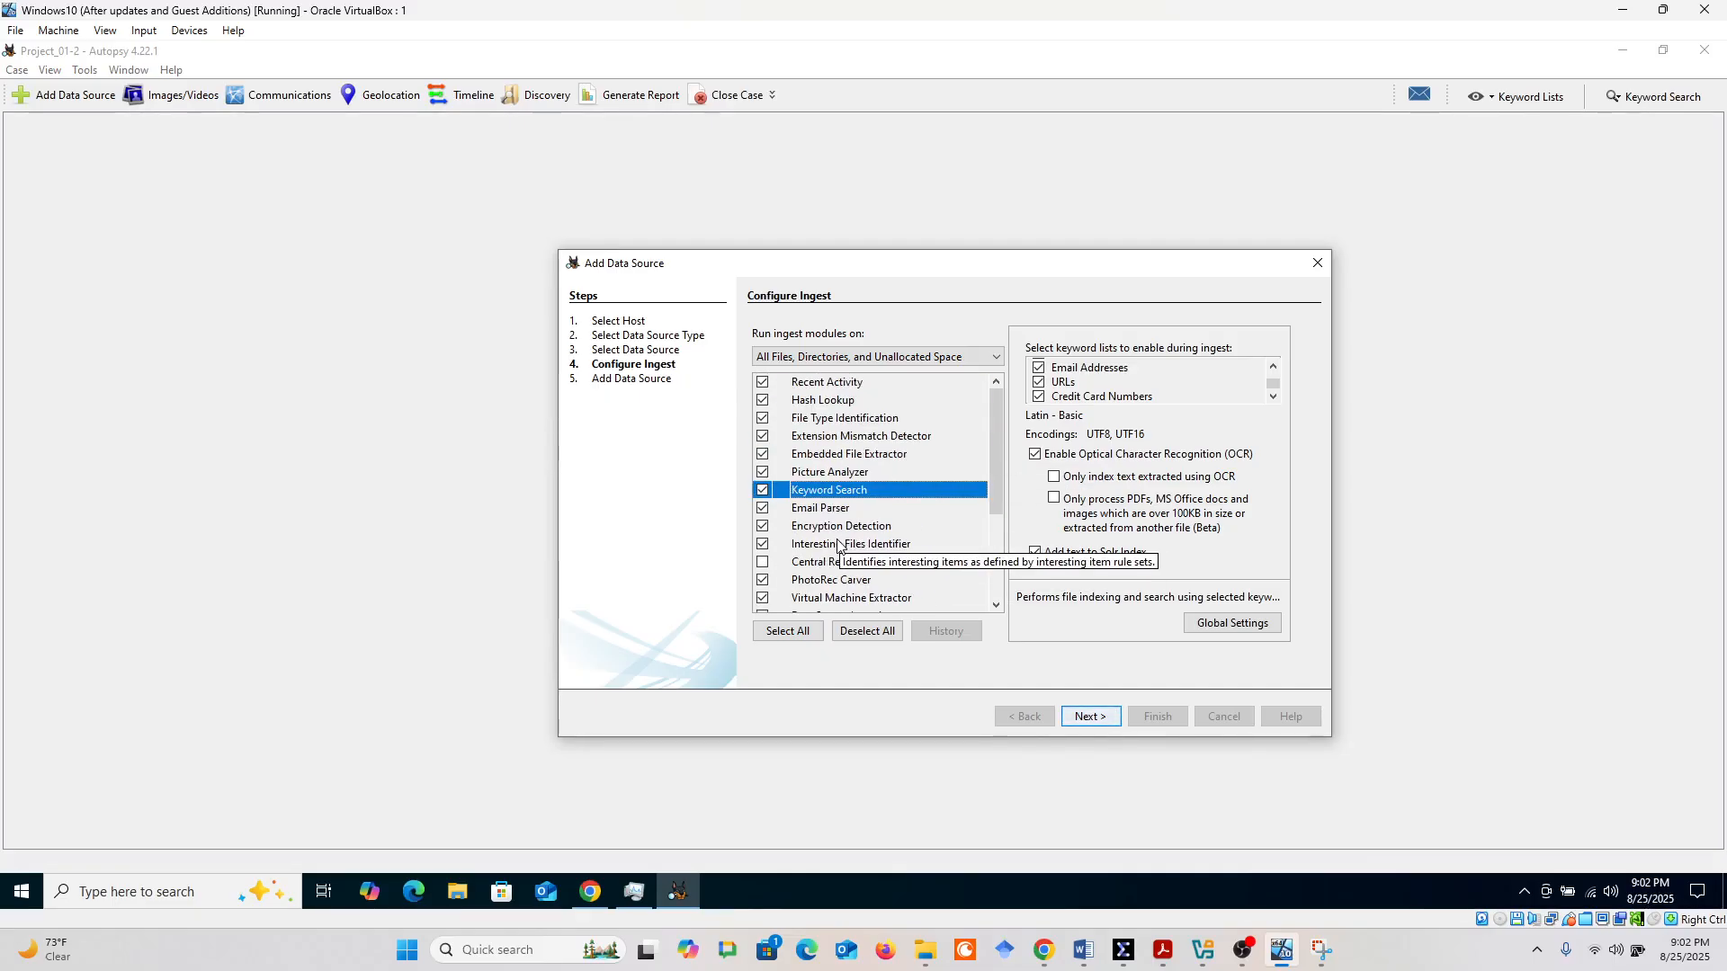
scroll(843, 539, "down", 1)
scroll(808, 528, "down", 1)
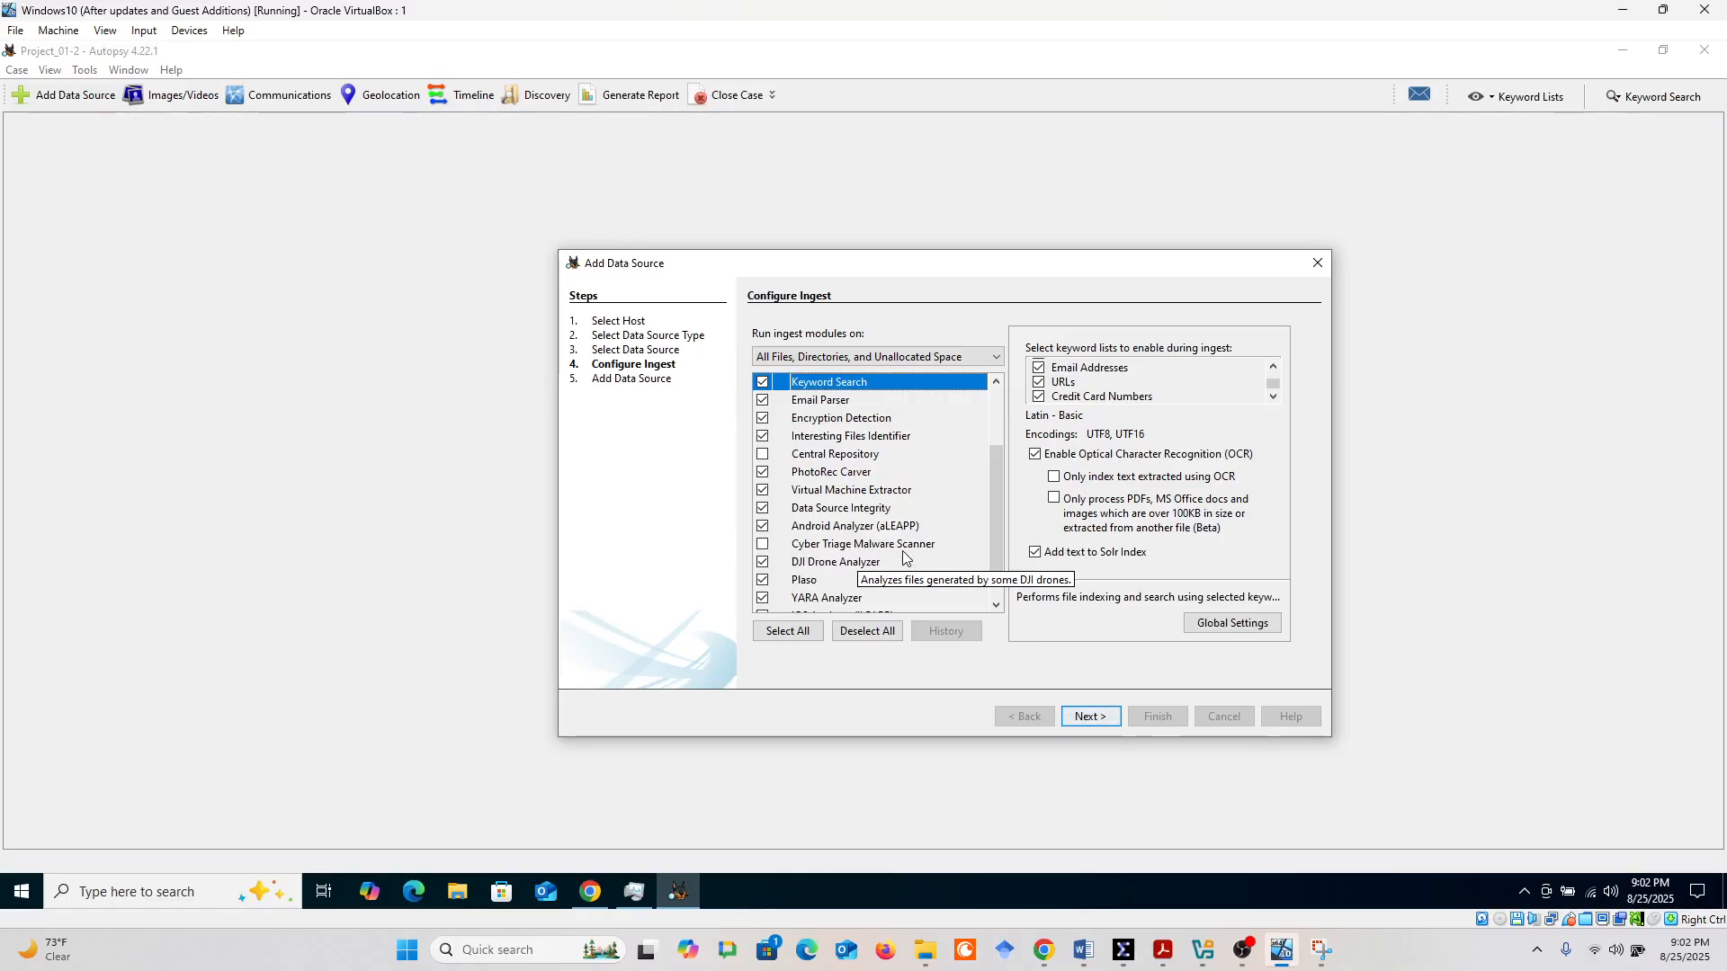
left_click(1090, 716)
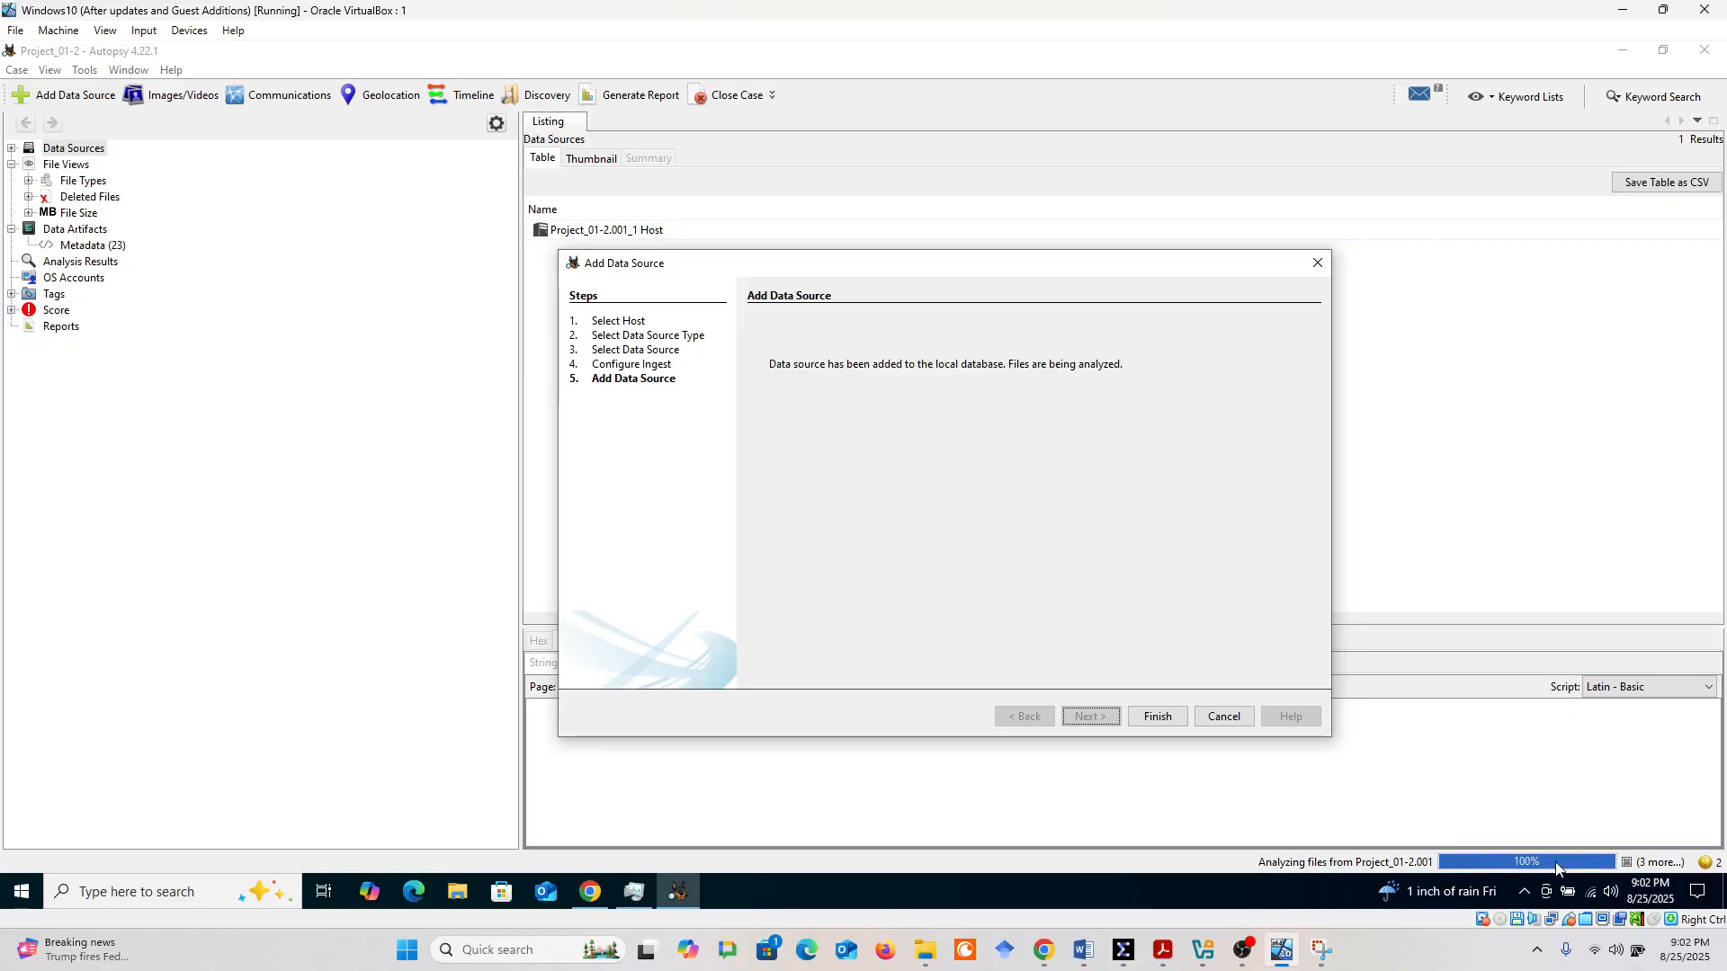
left_click(1156, 717)
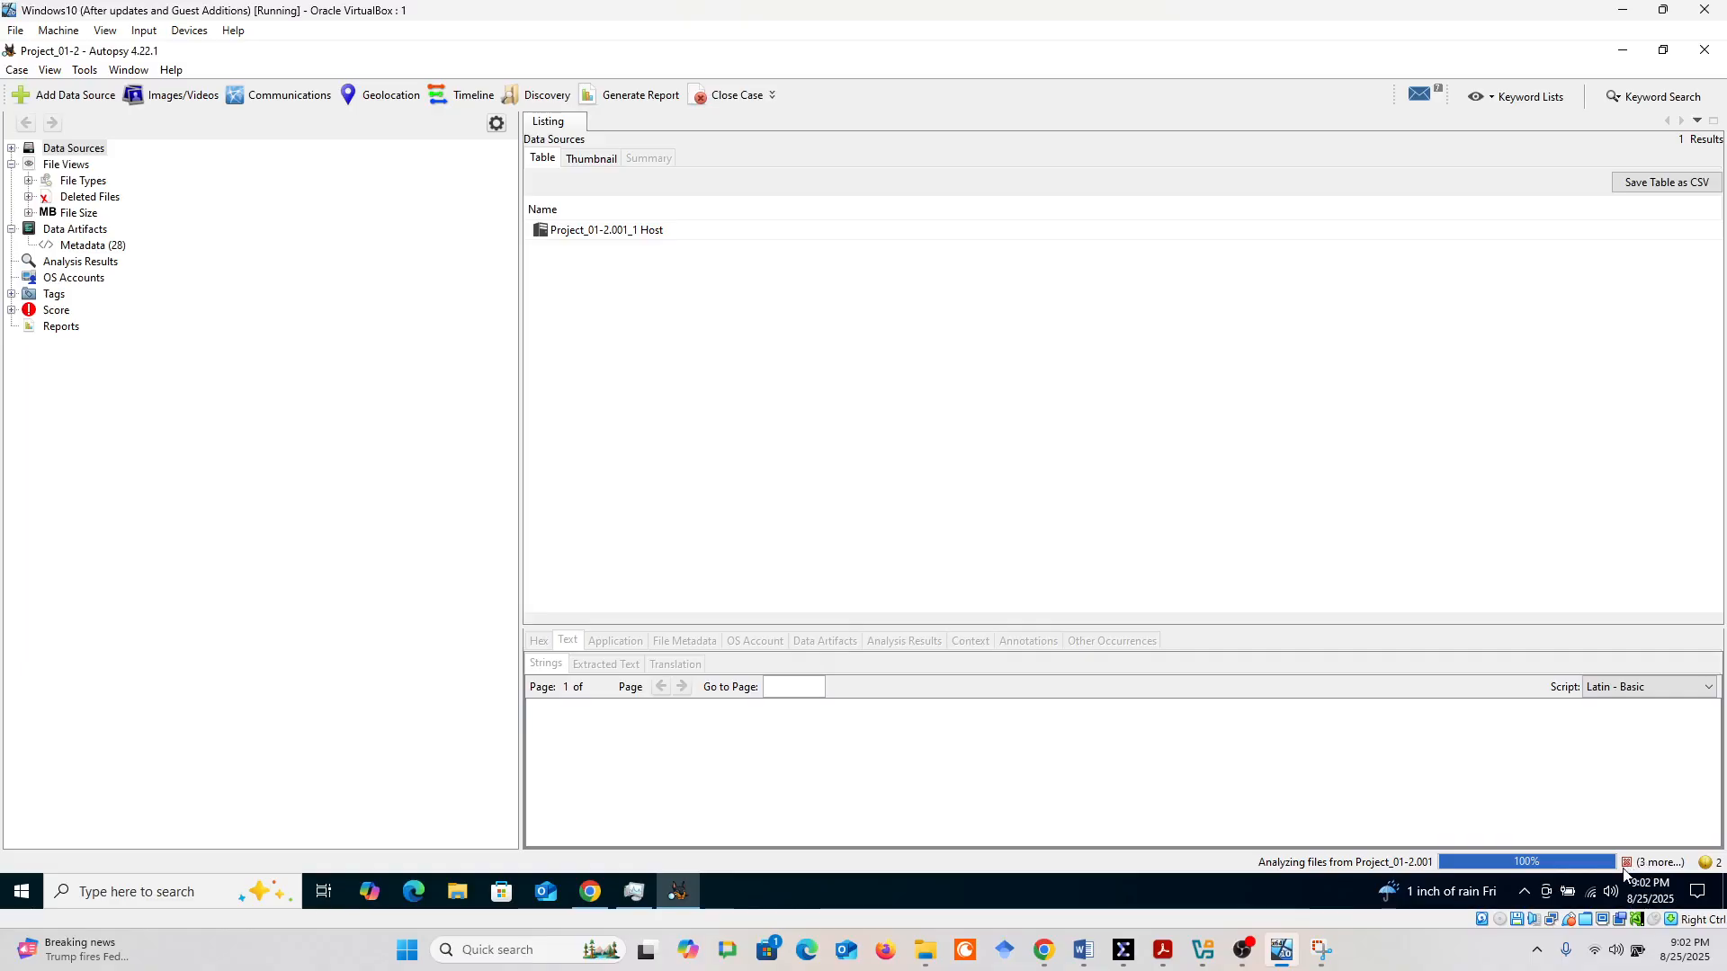
Expand File Types by extension down to the Documents categories in the case tree
left_click(29, 181)
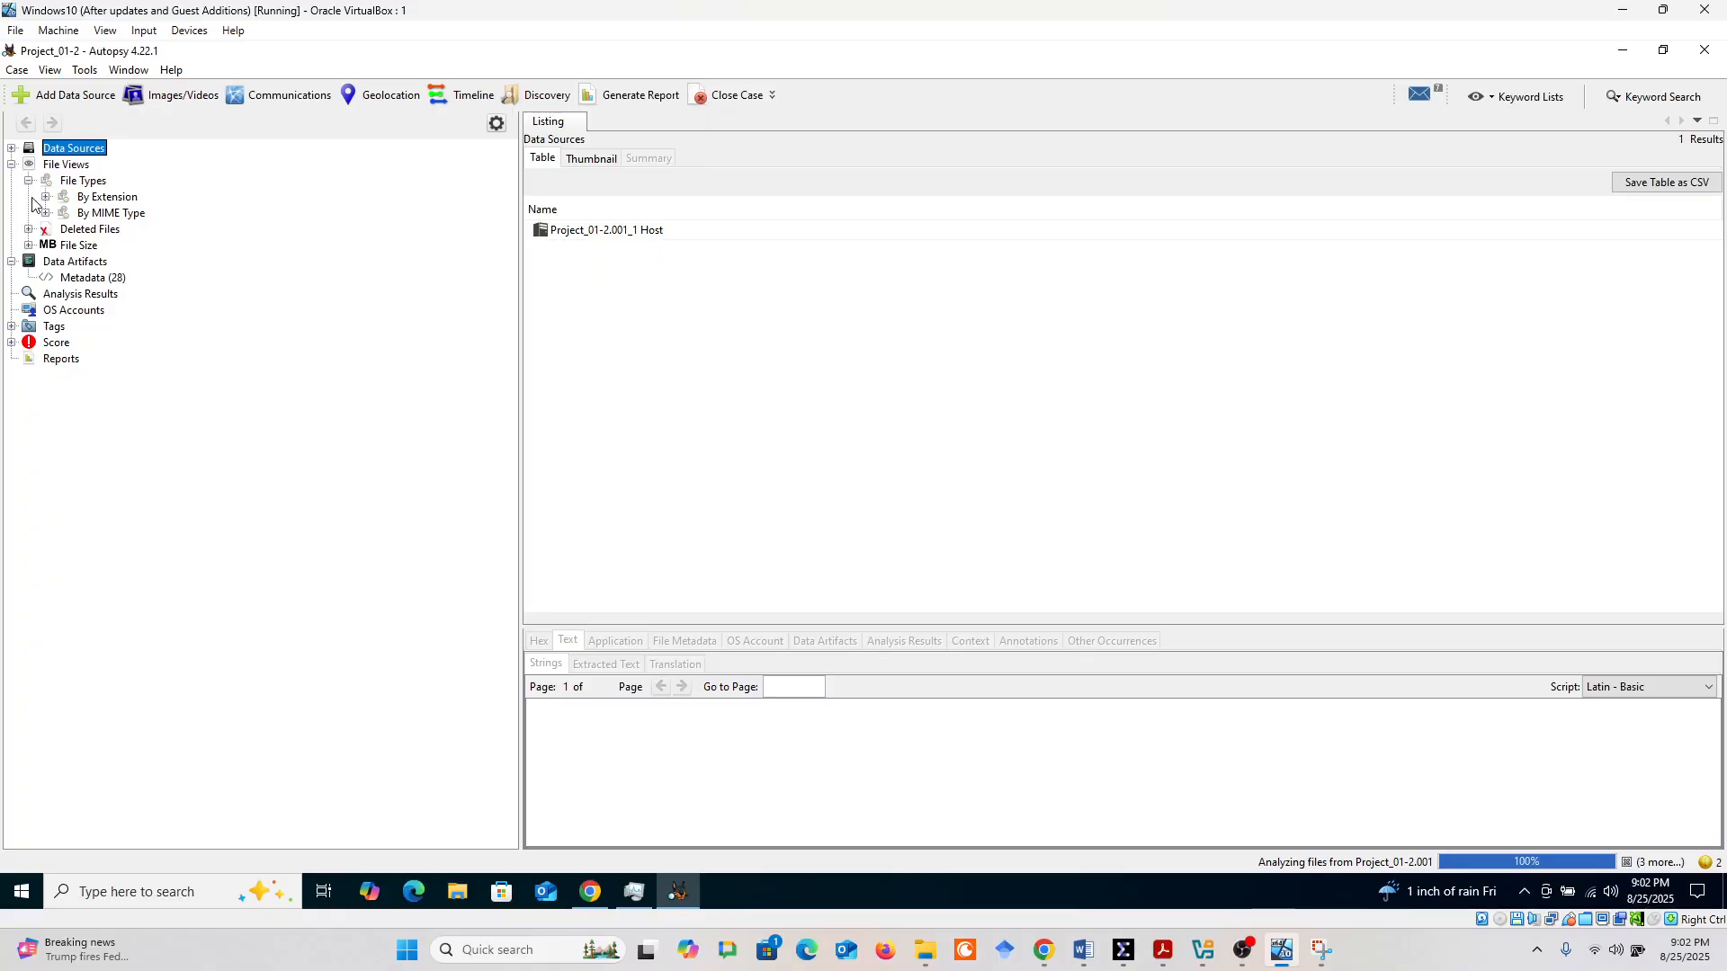
left_click(45, 197)
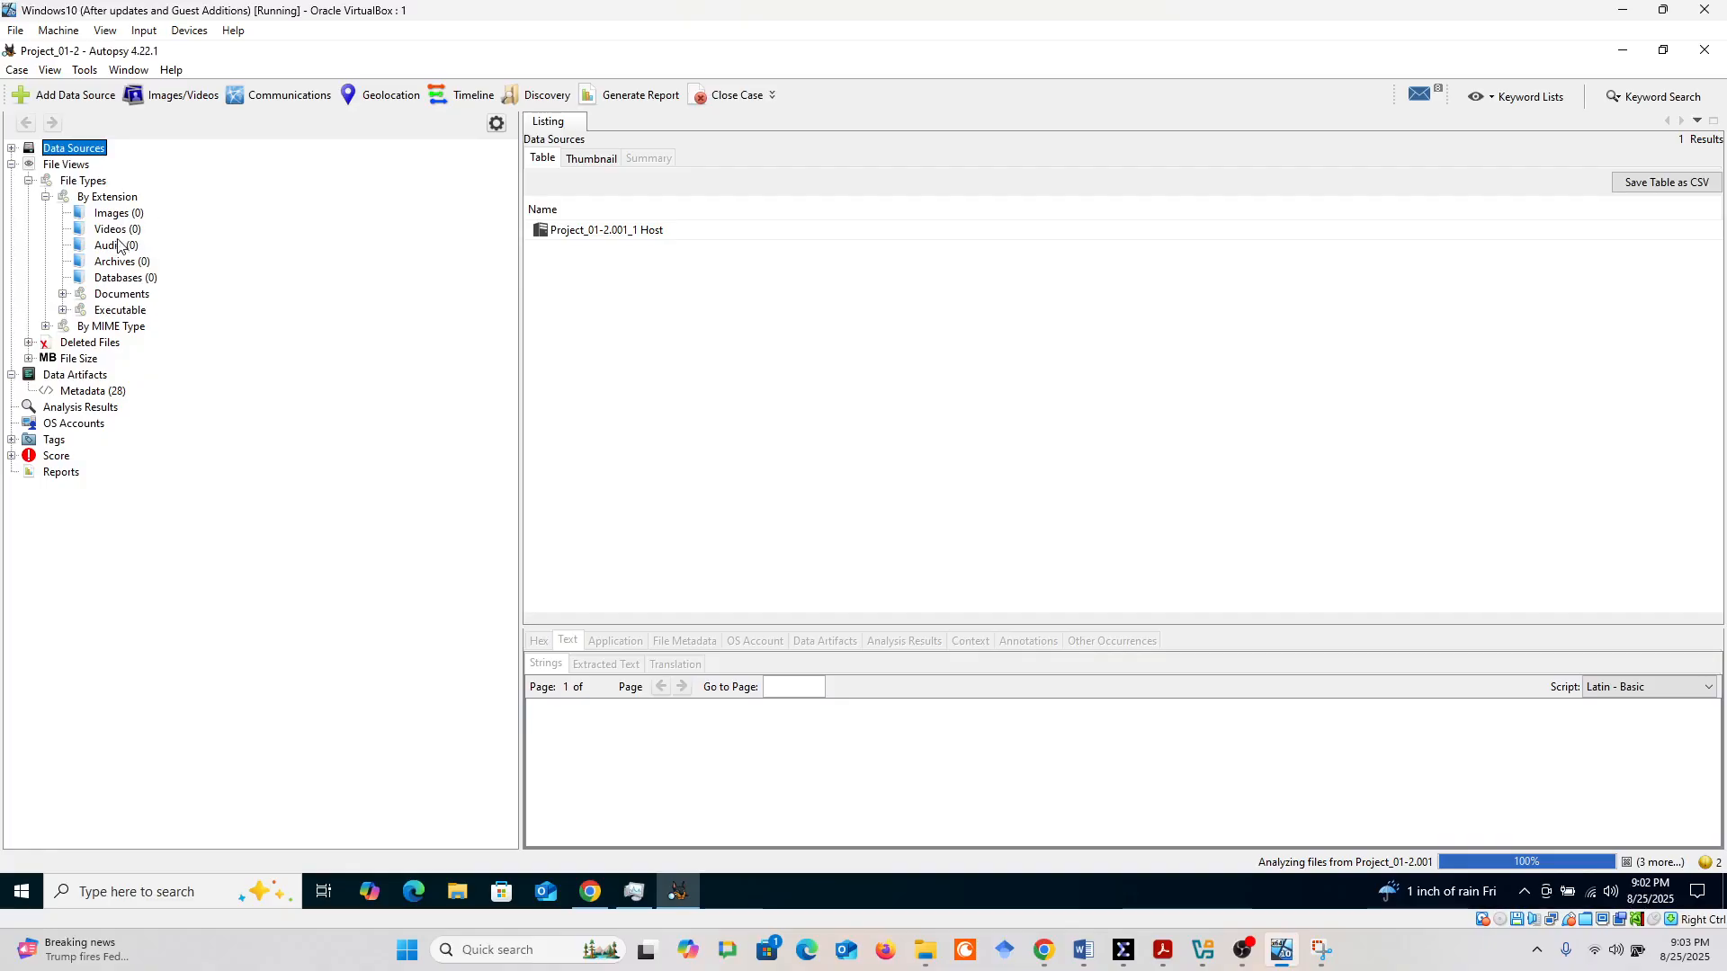
left_click(63, 295)
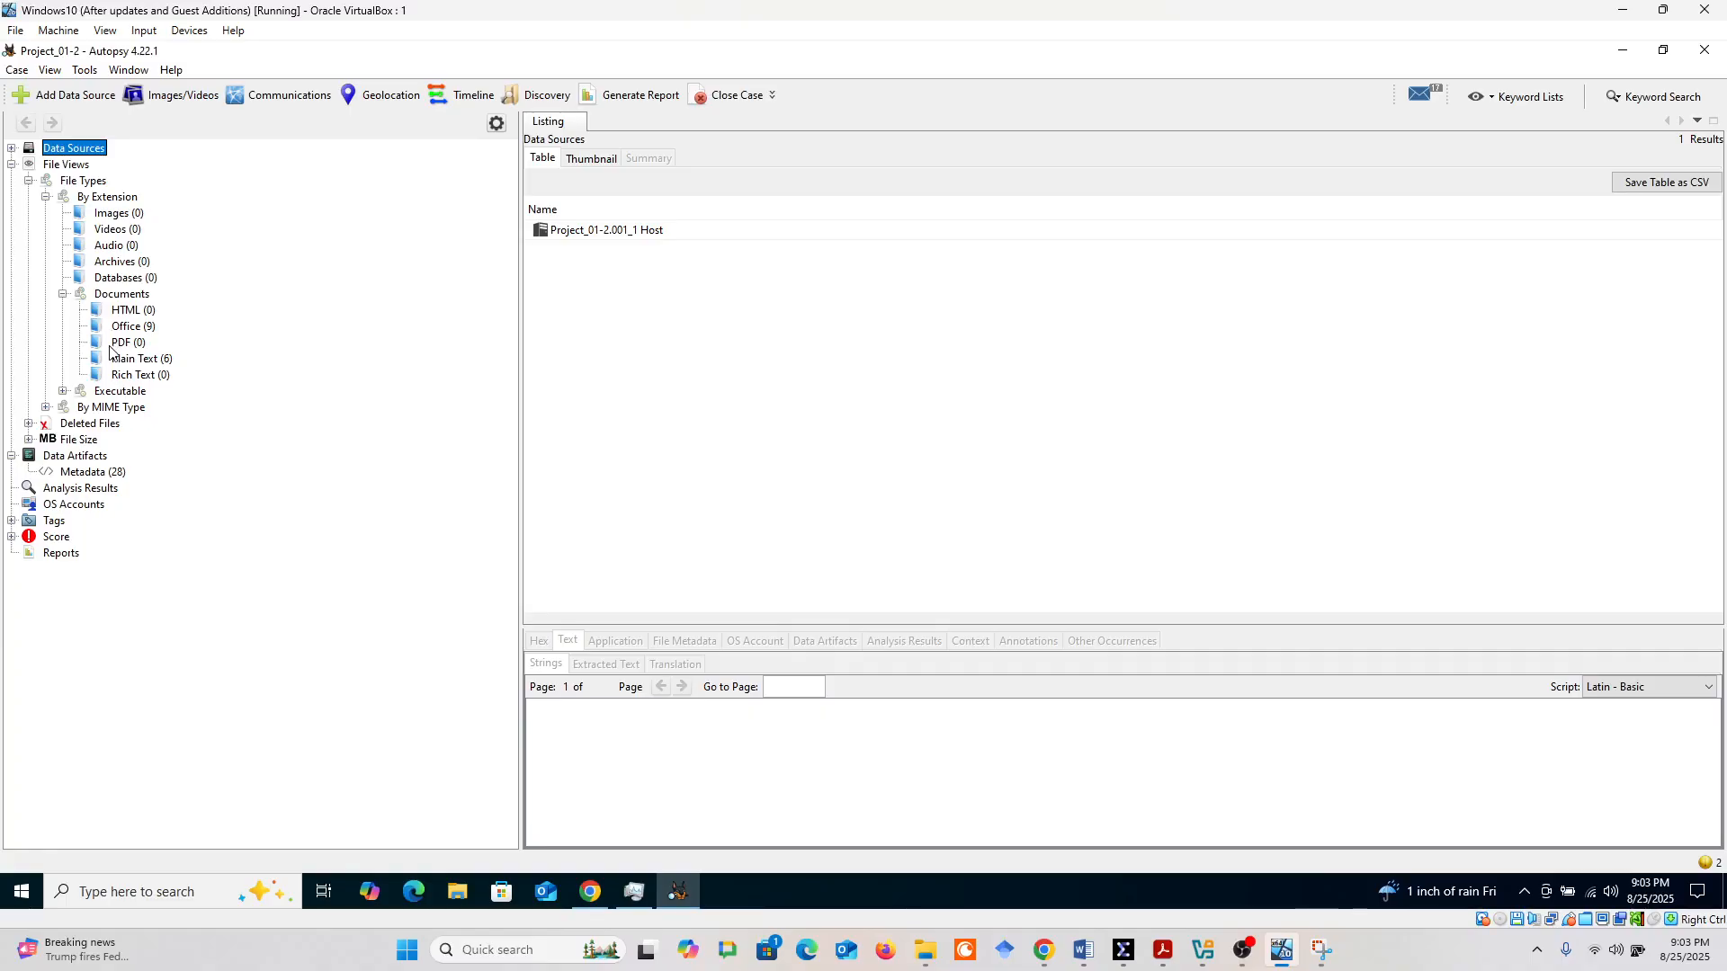
Examine the deleted files of the image, listing the File System group and the full set of deleted files
left_click(28, 425)
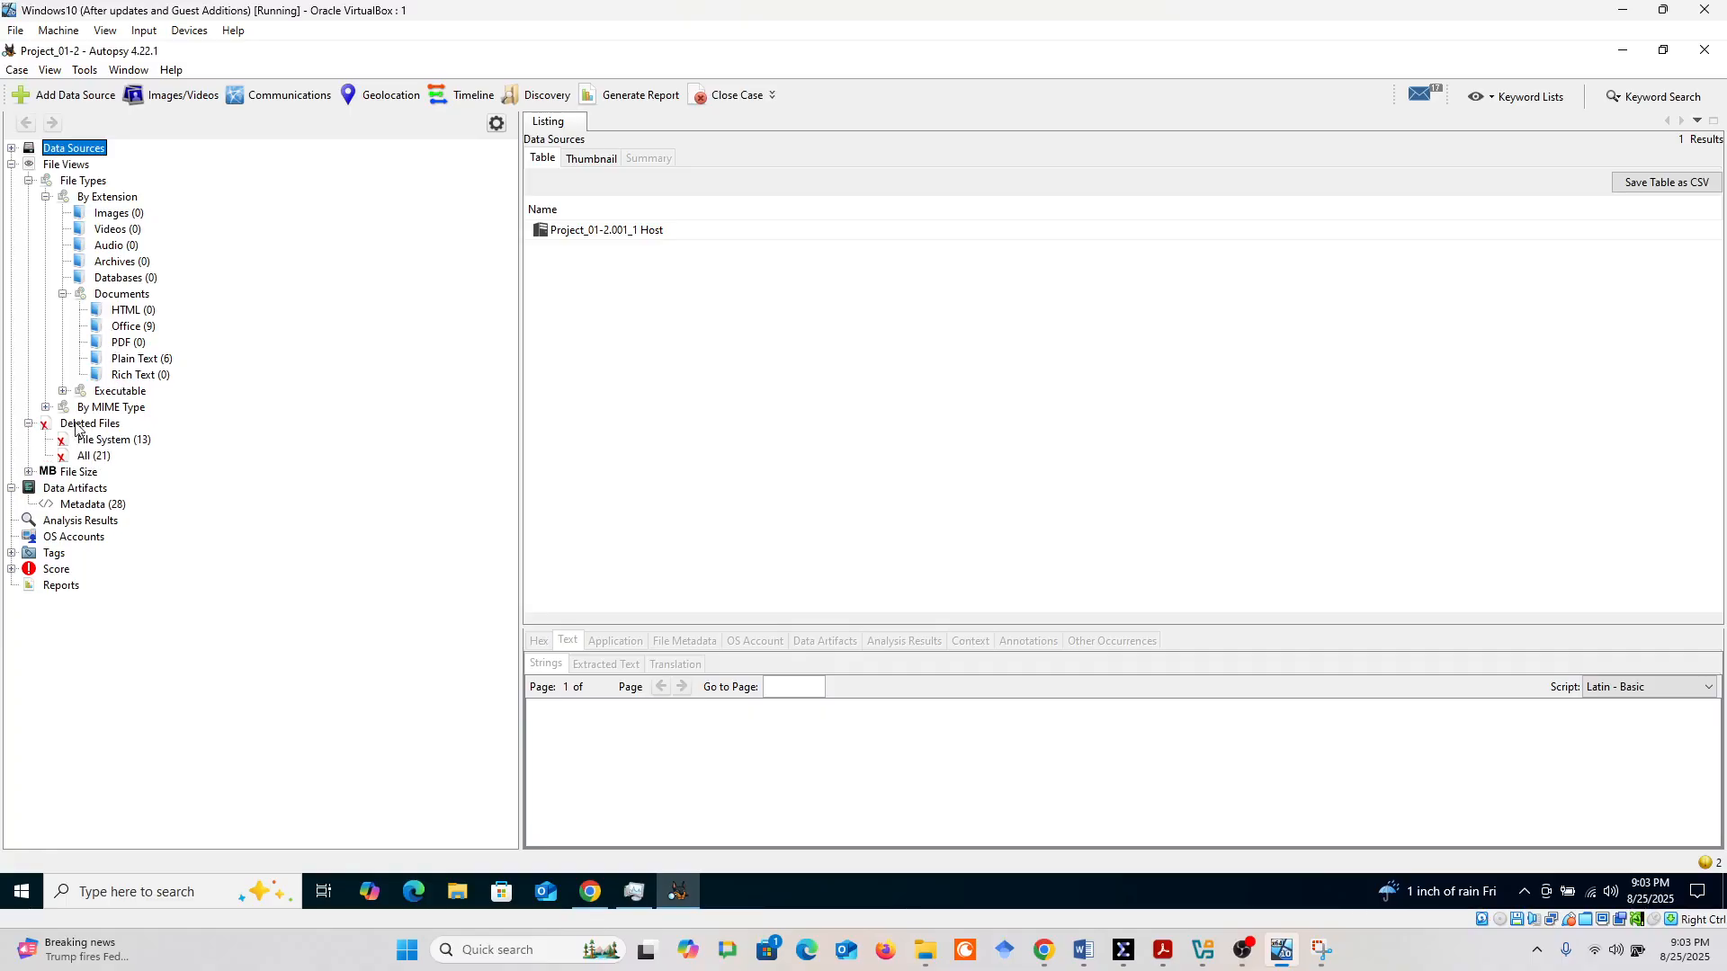
left_click(107, 440)
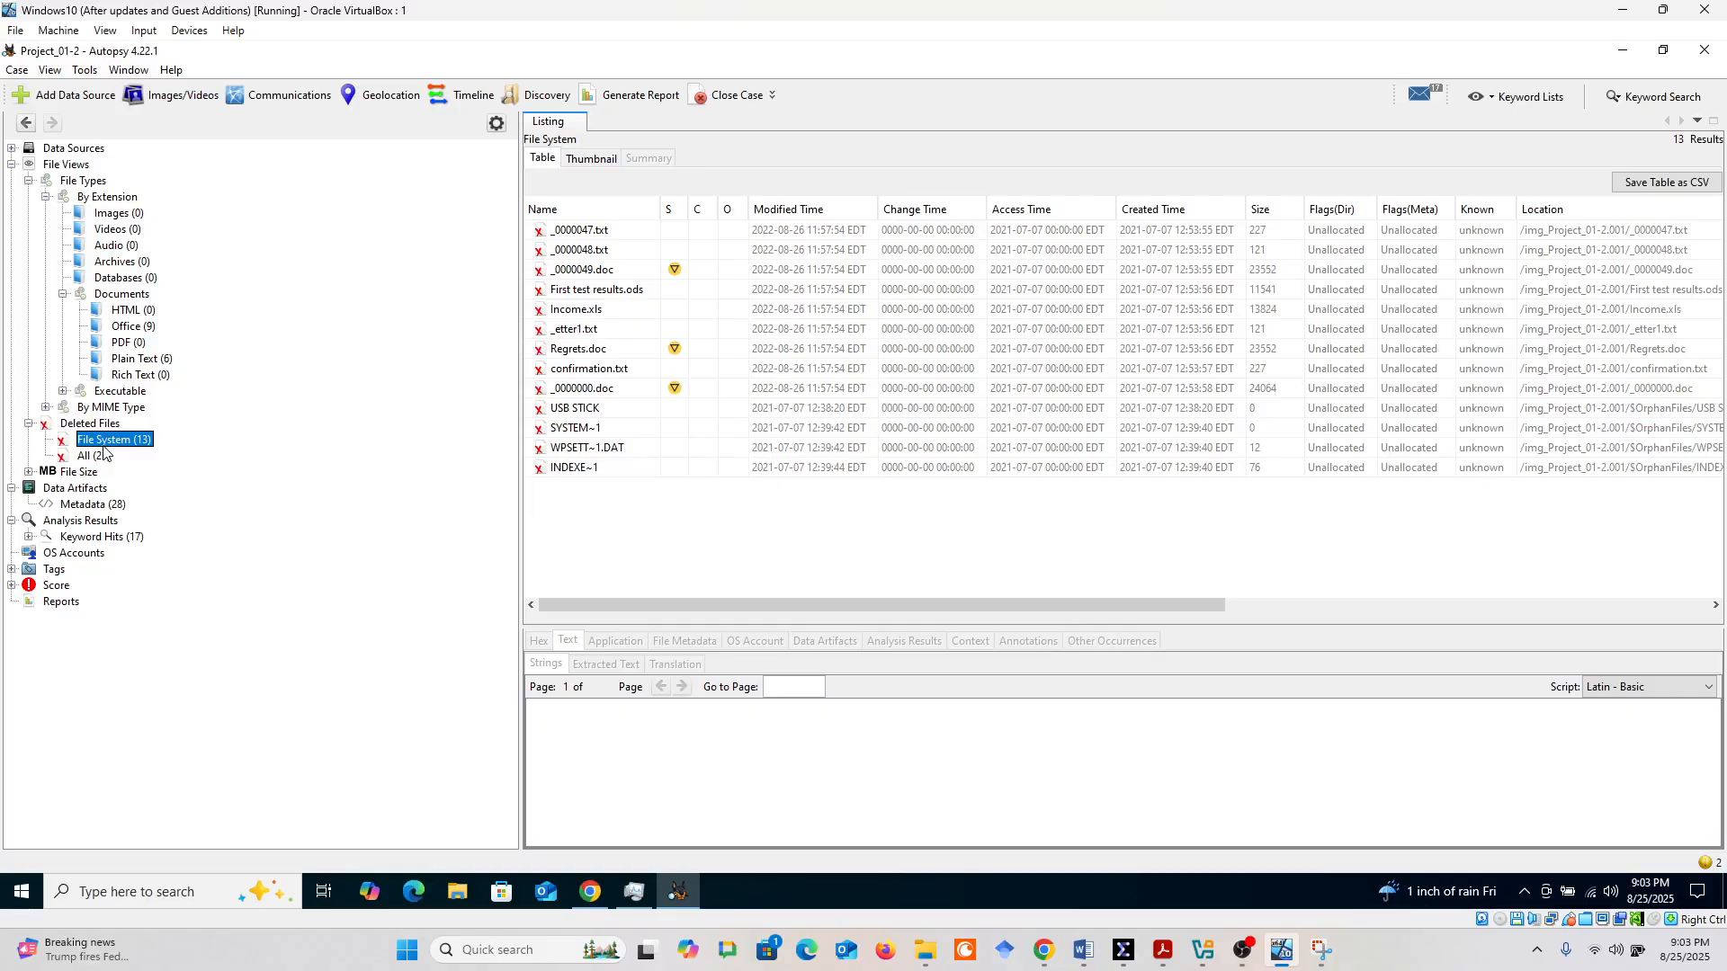
left_click(97, 456)
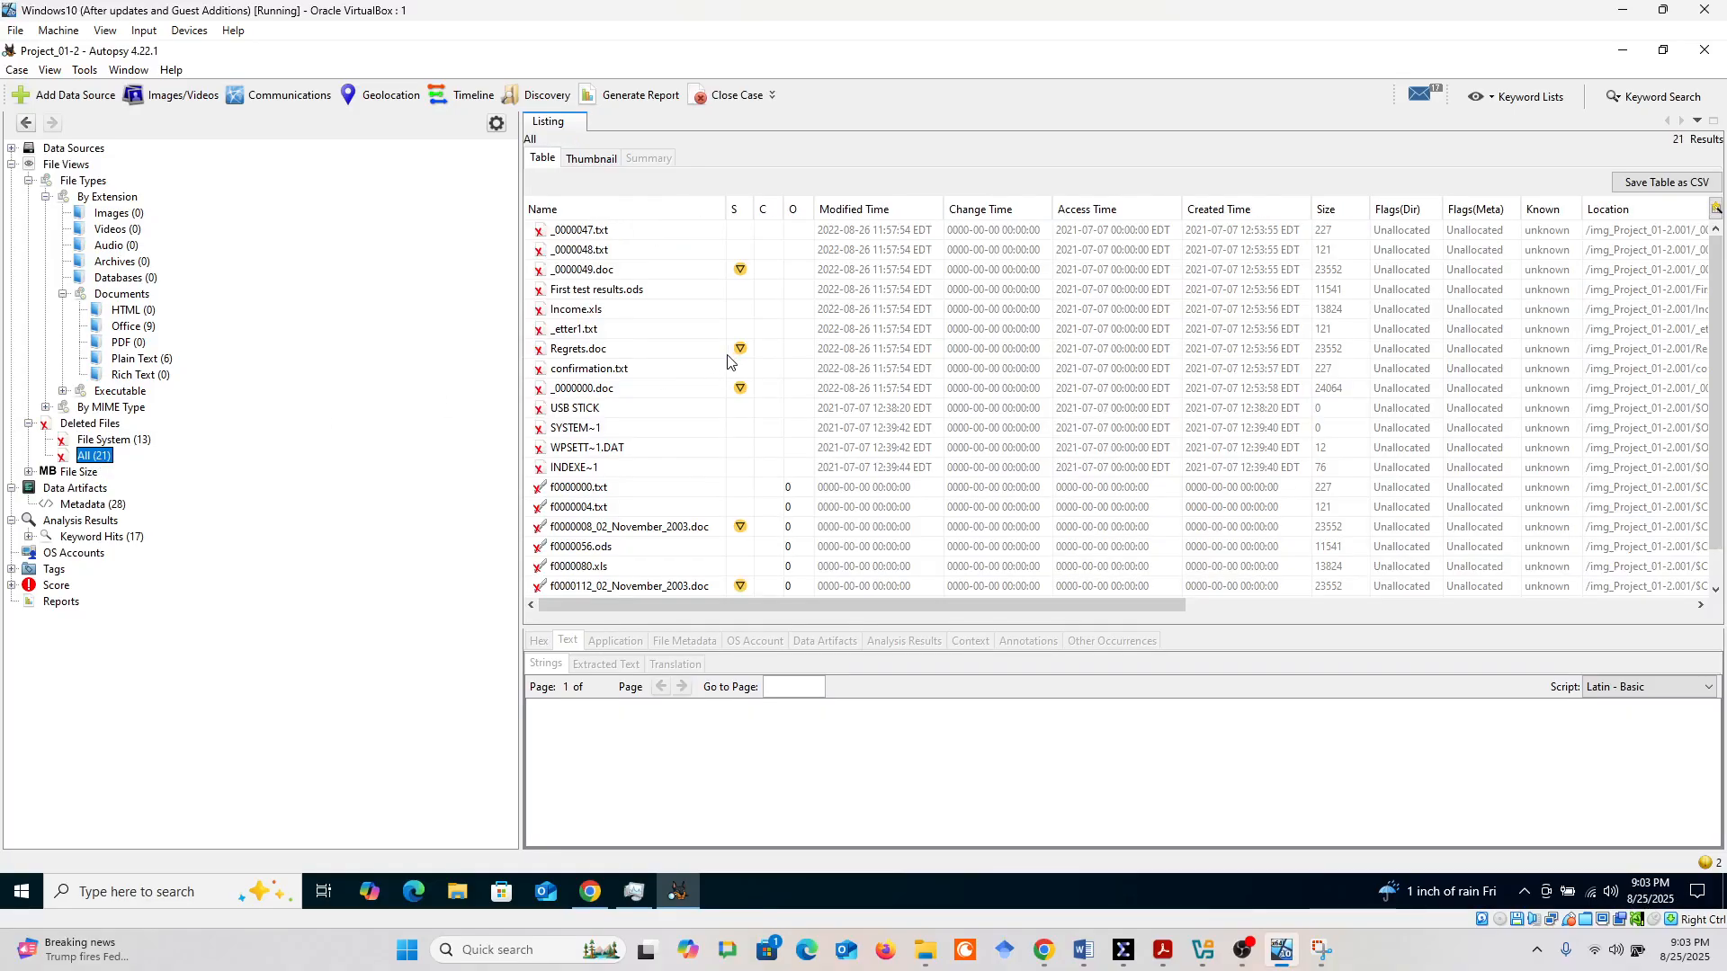
scroll(729, 360, "down", 2)
scroll(625, 397, "up", 2)
Restore the Autopsy window to a smaller size and place it beside the project instructions in the browser
left_click(1664, 13)
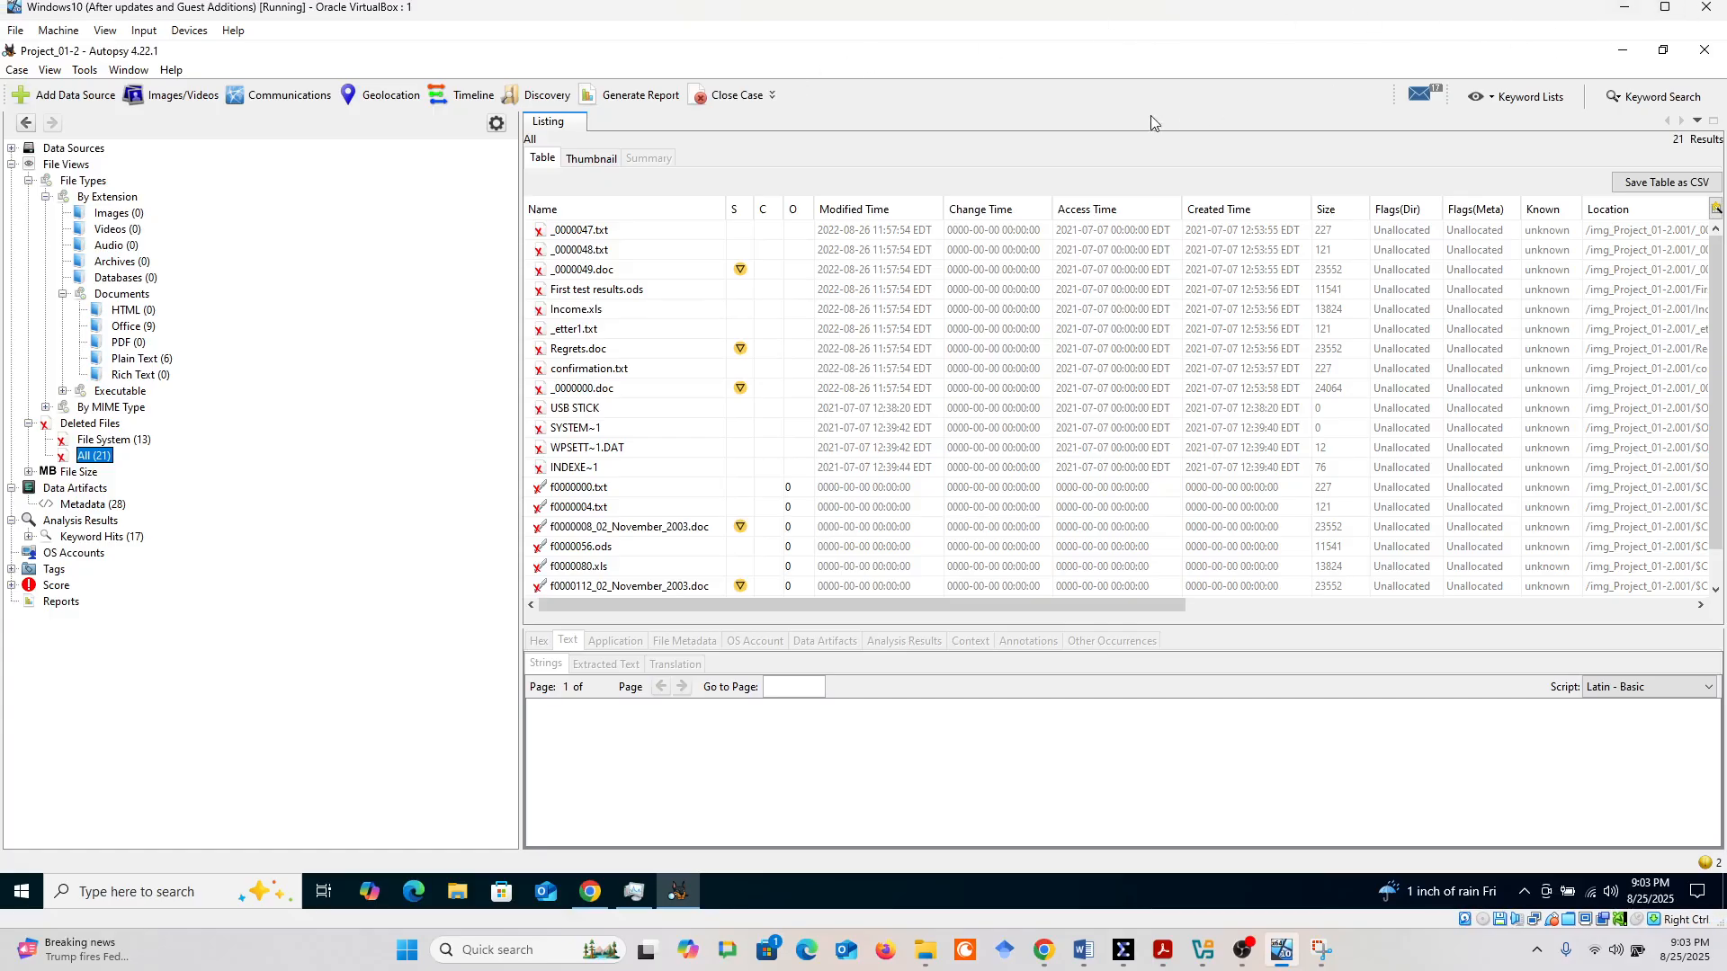
left_click(1658, 13)
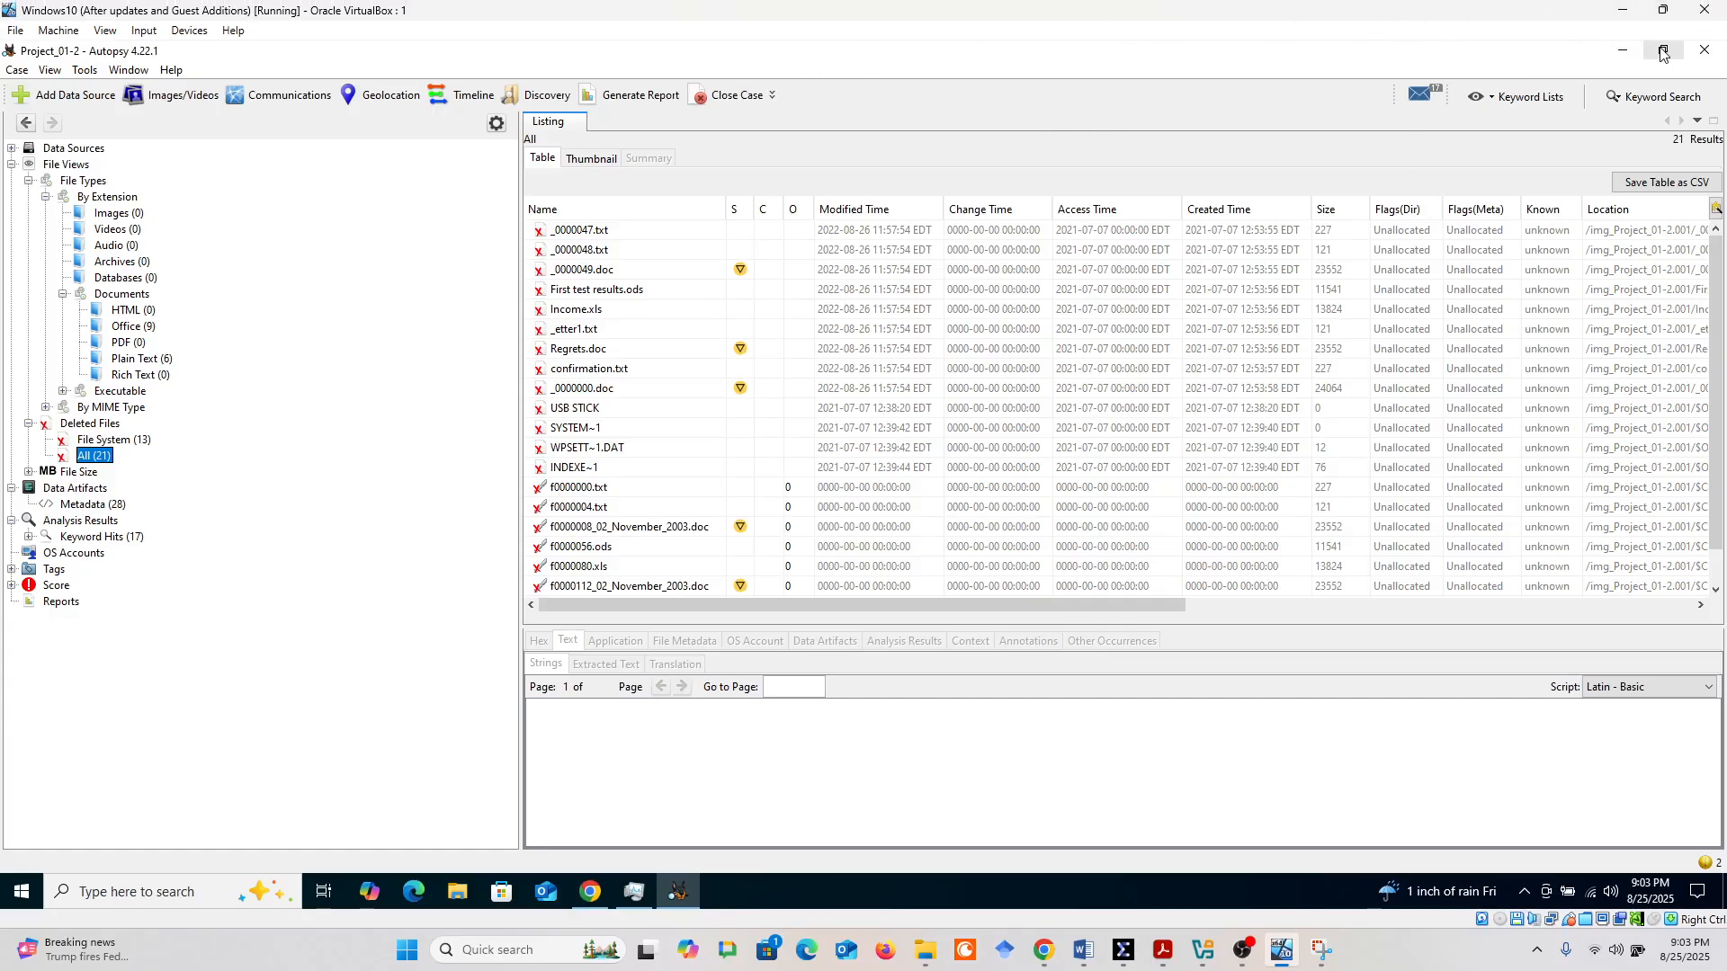
left_click(1661, 53)
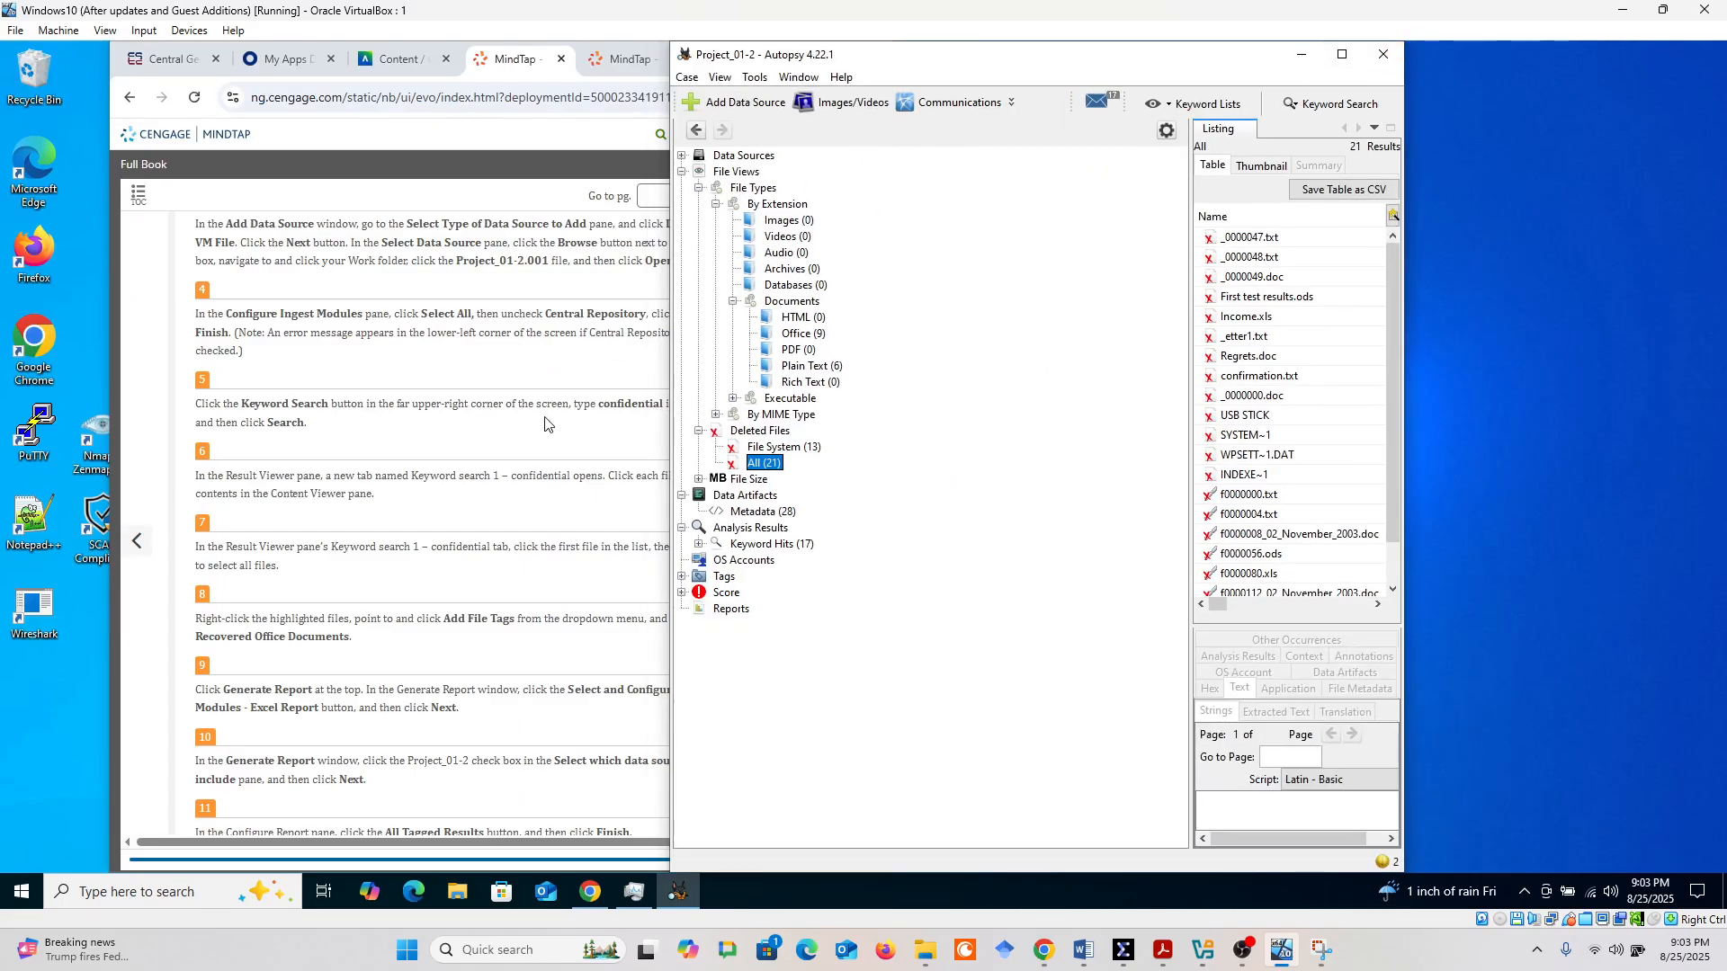
scroll(545, 425, "down", 1)
left_click_drag(978, 58, 1229, 71)
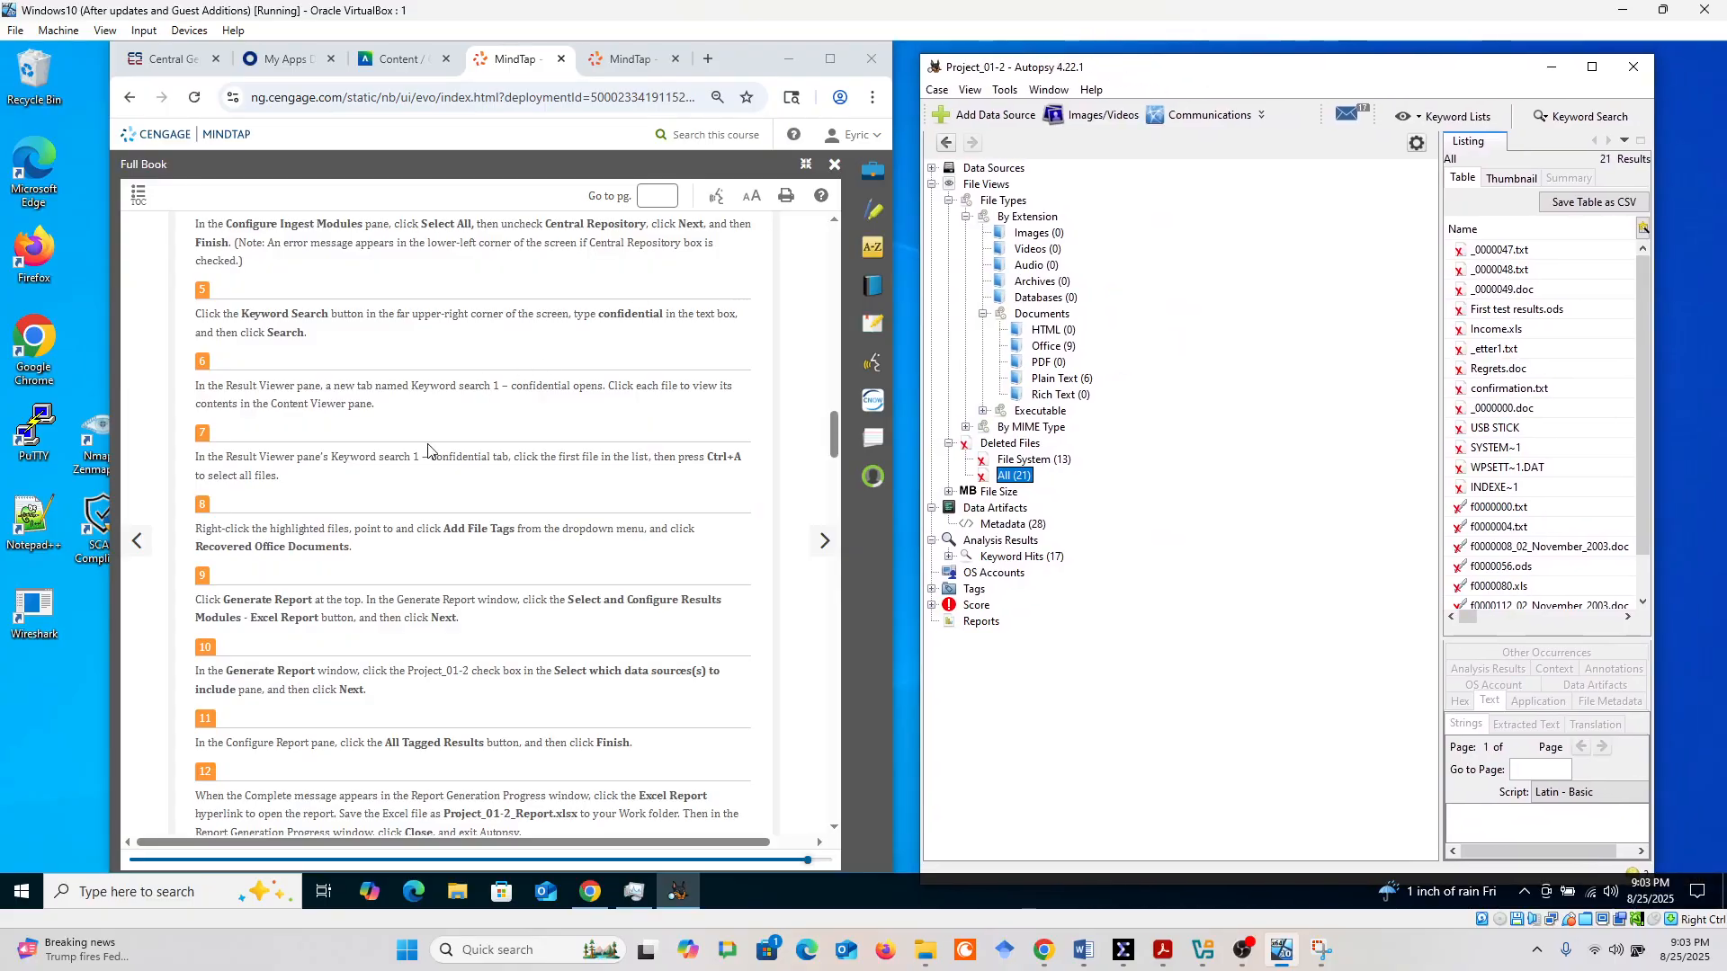
Read the MindTap project instructions on the keyword search, and highlight step 6 about viewing each file's contents
scroll(428, 451, "down", 3)
scroll(428, 451, "up", 6)
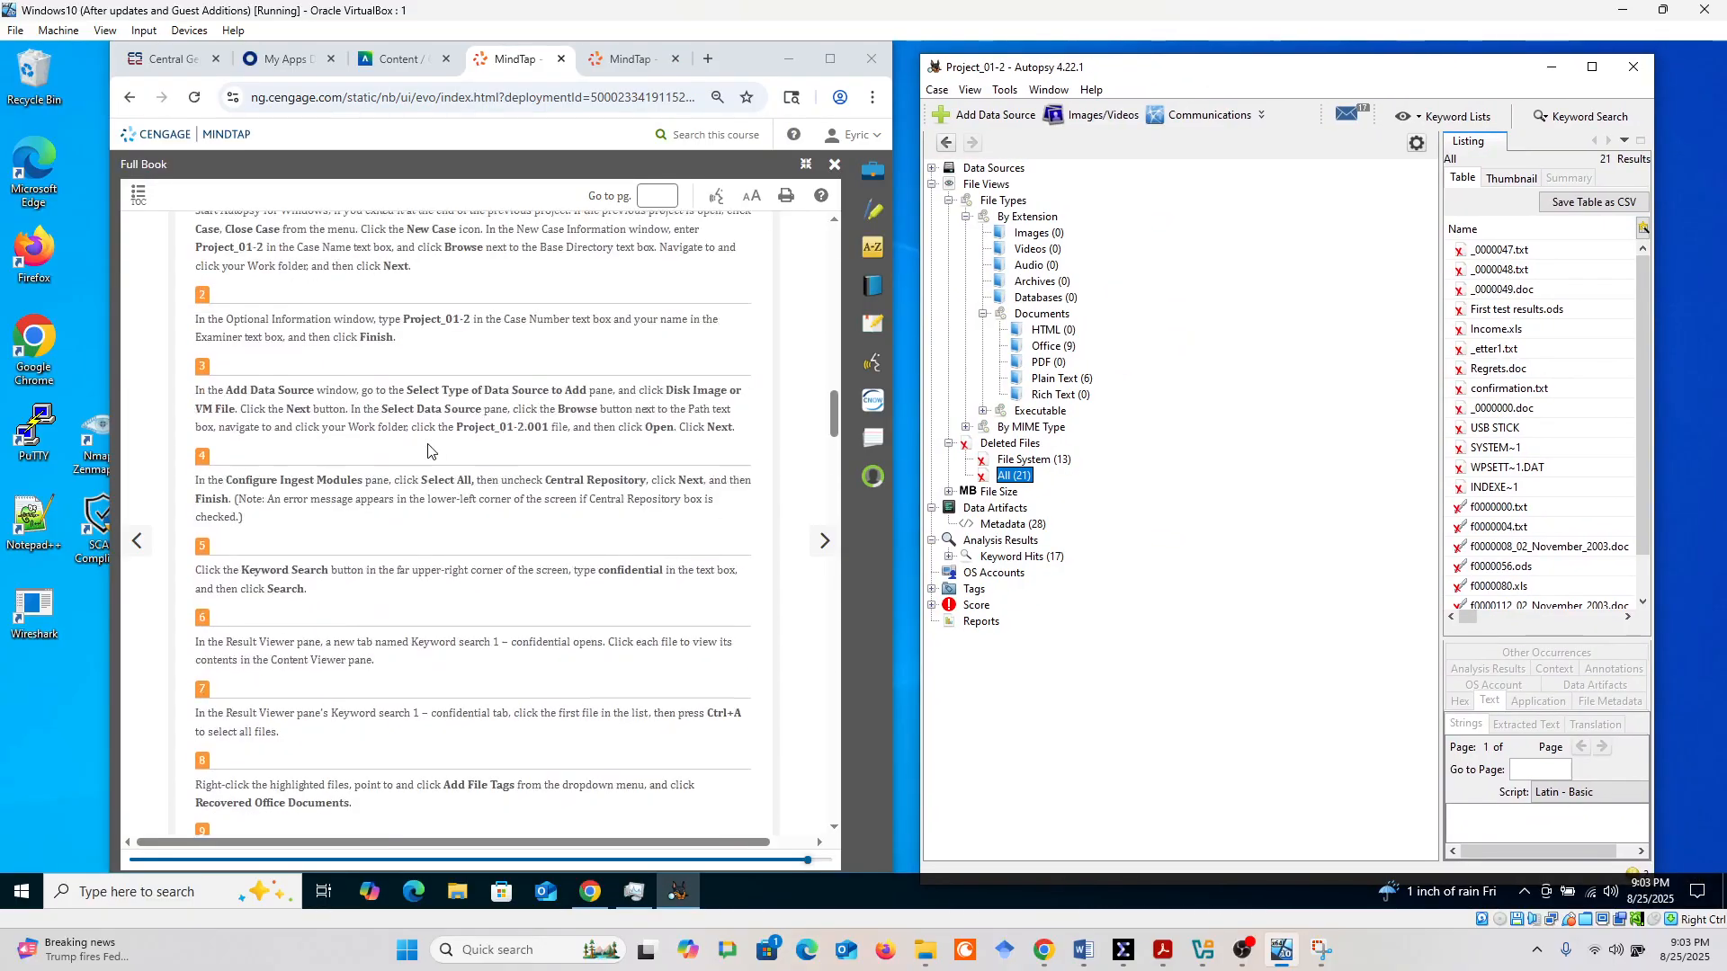
scroll(429, 450, "down", 3)
scroll(356, 459, "up", 3)
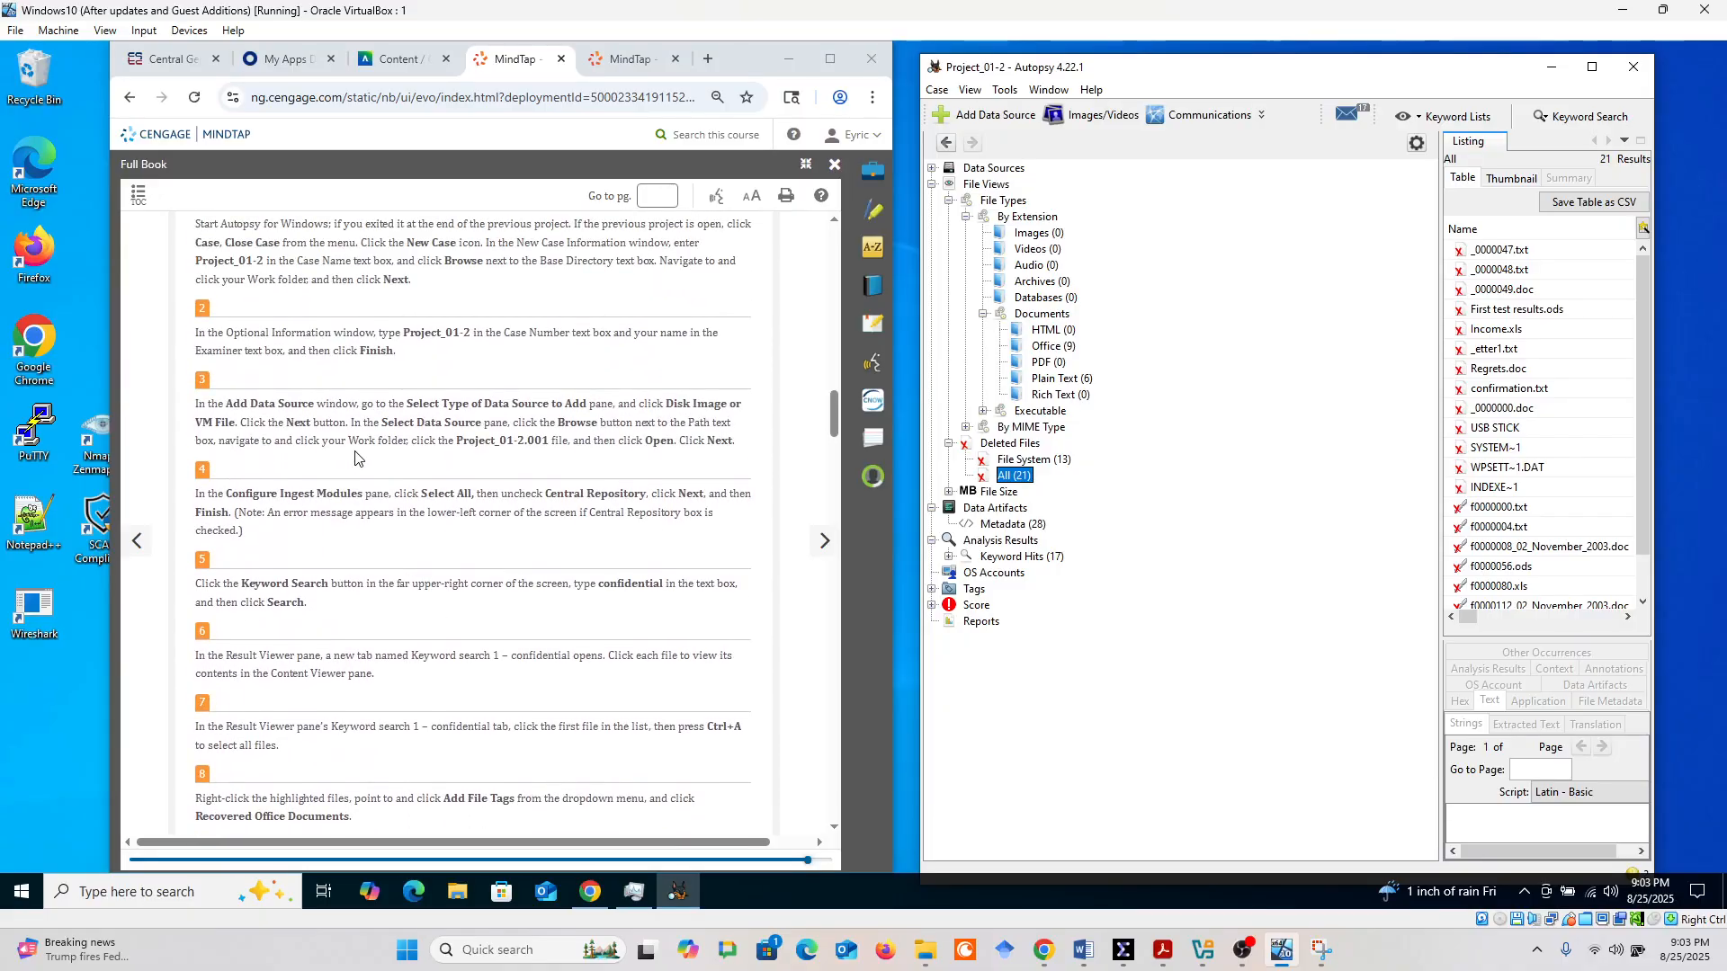
scroll(459, 411, "up", 1)
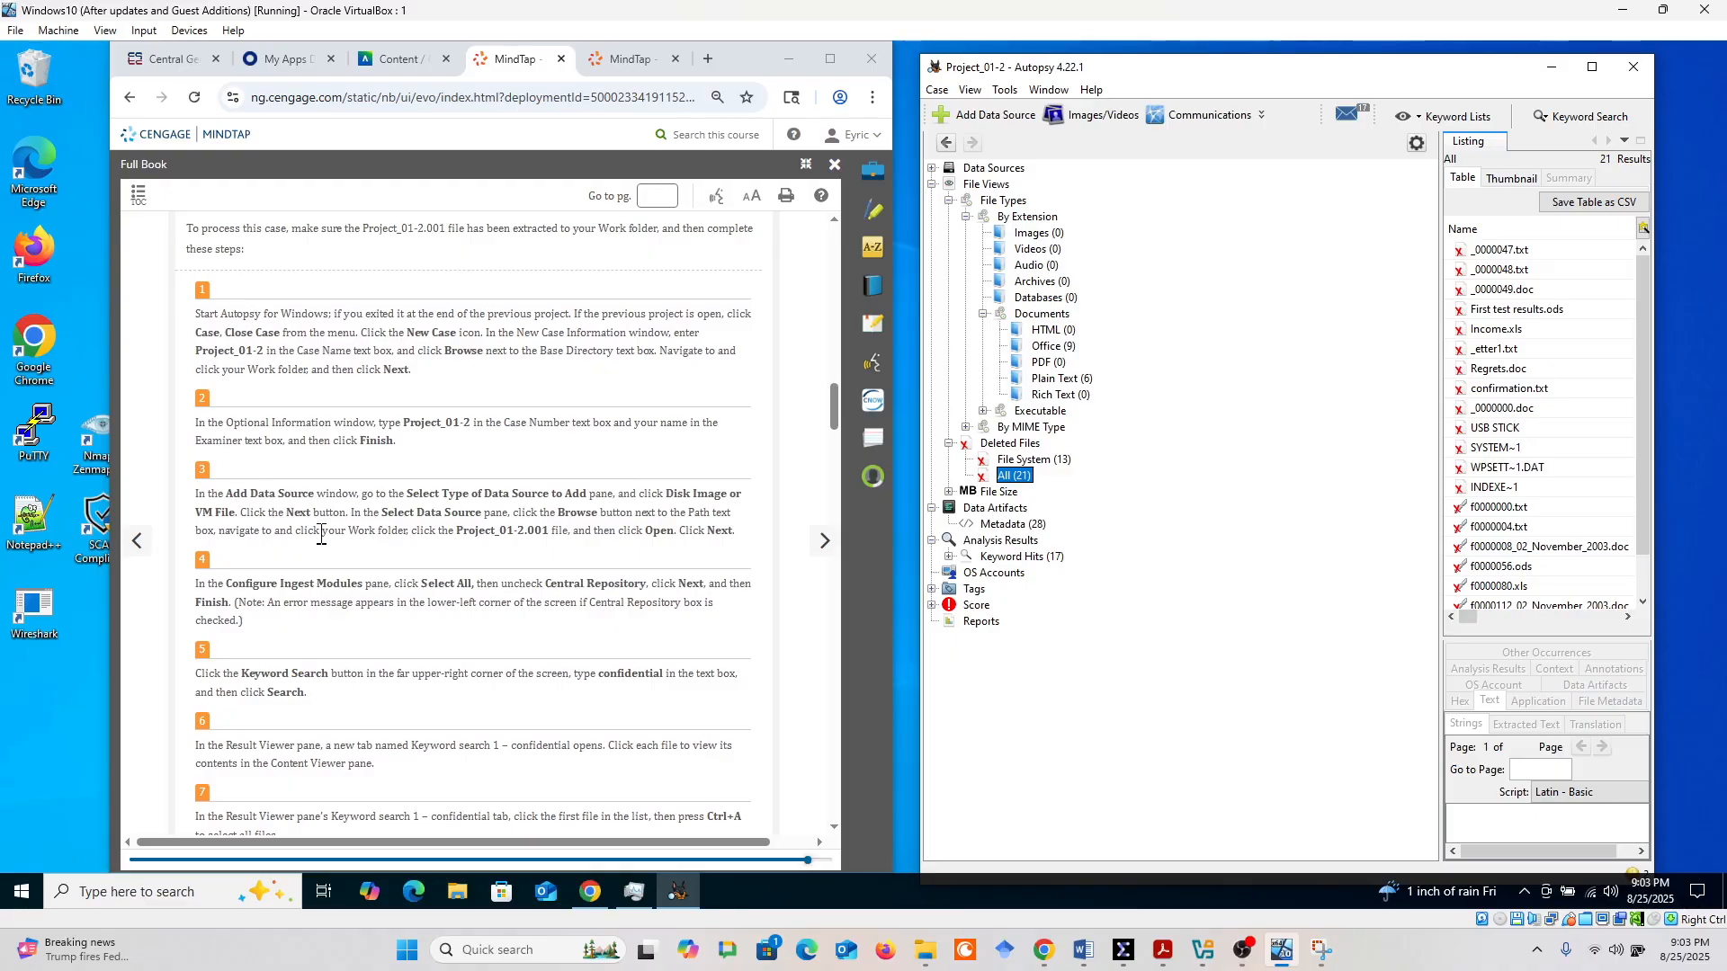
scroll(321, 534, "down", 4)
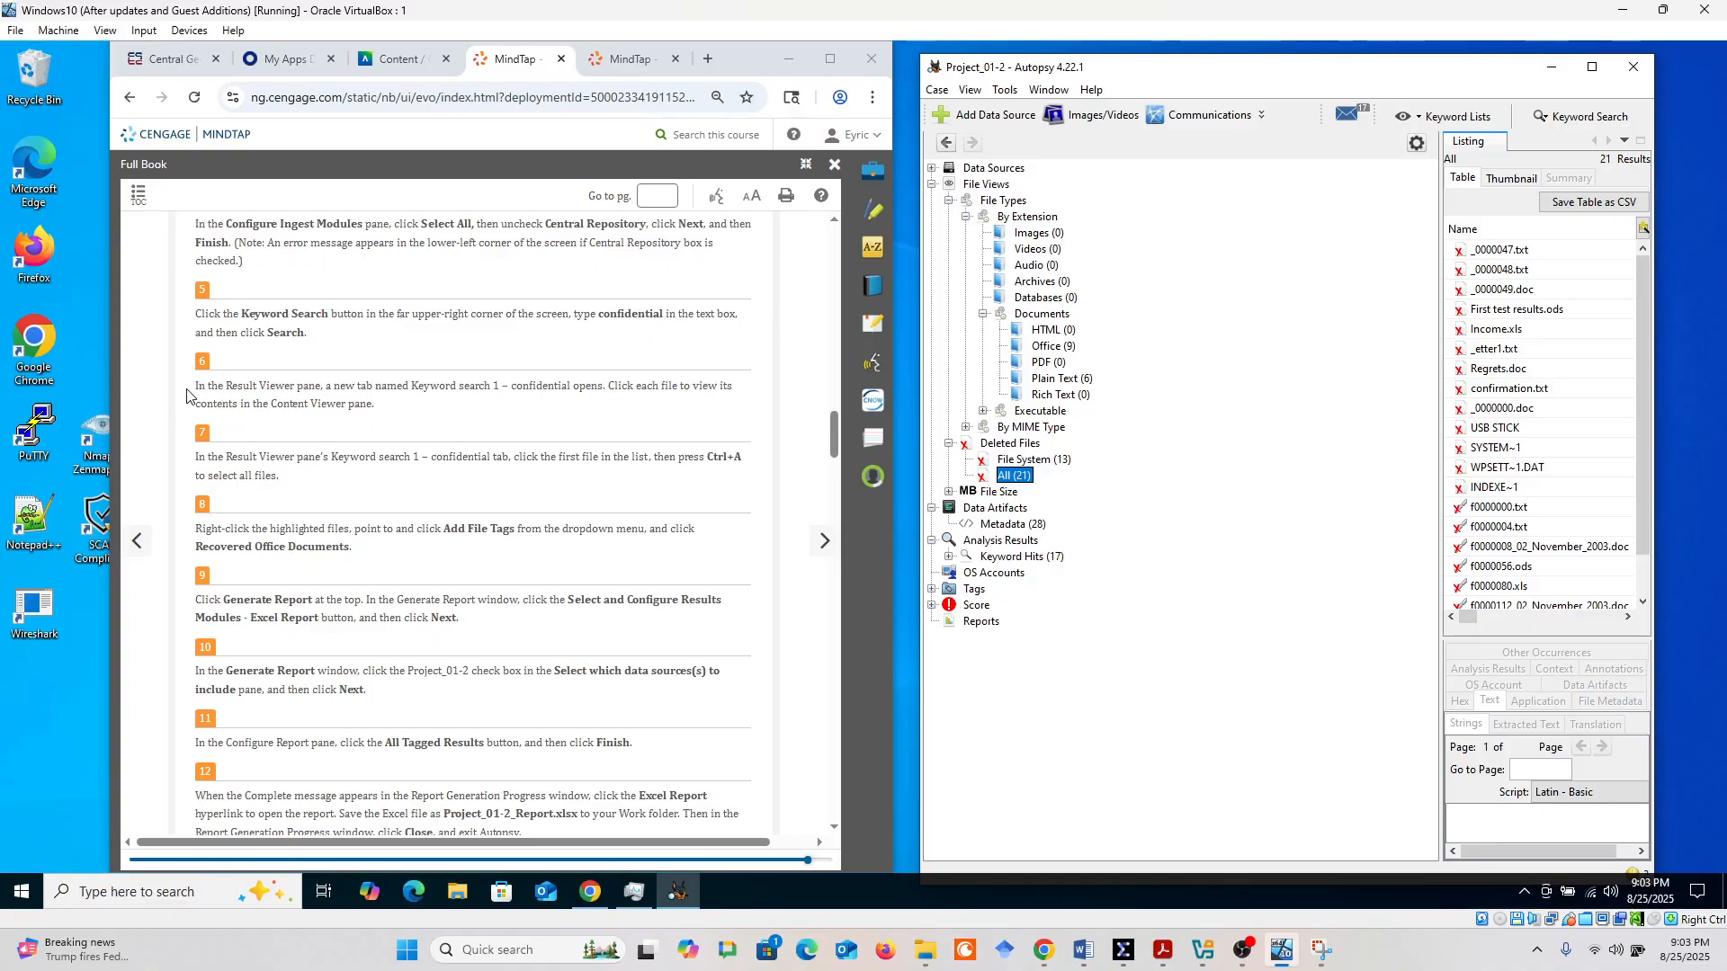
left_click_drag(199, 385, 640, 403)
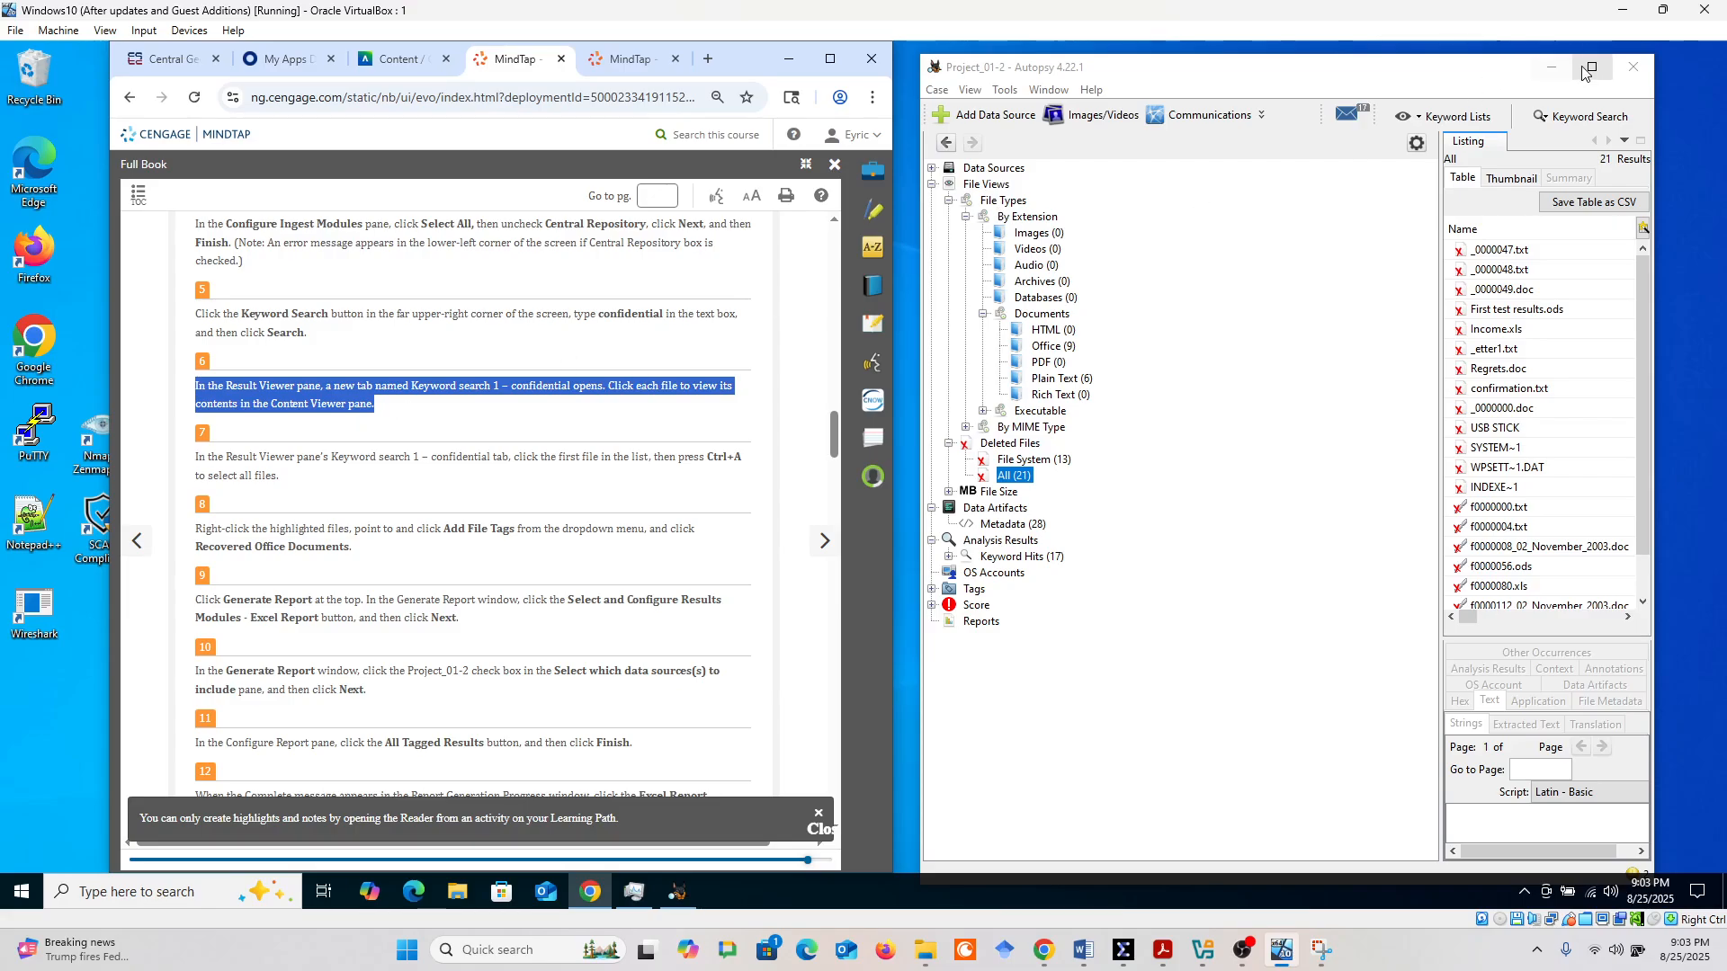
Check the available keyword lists and maximize the Autopsy window
left_click(1453, 120)
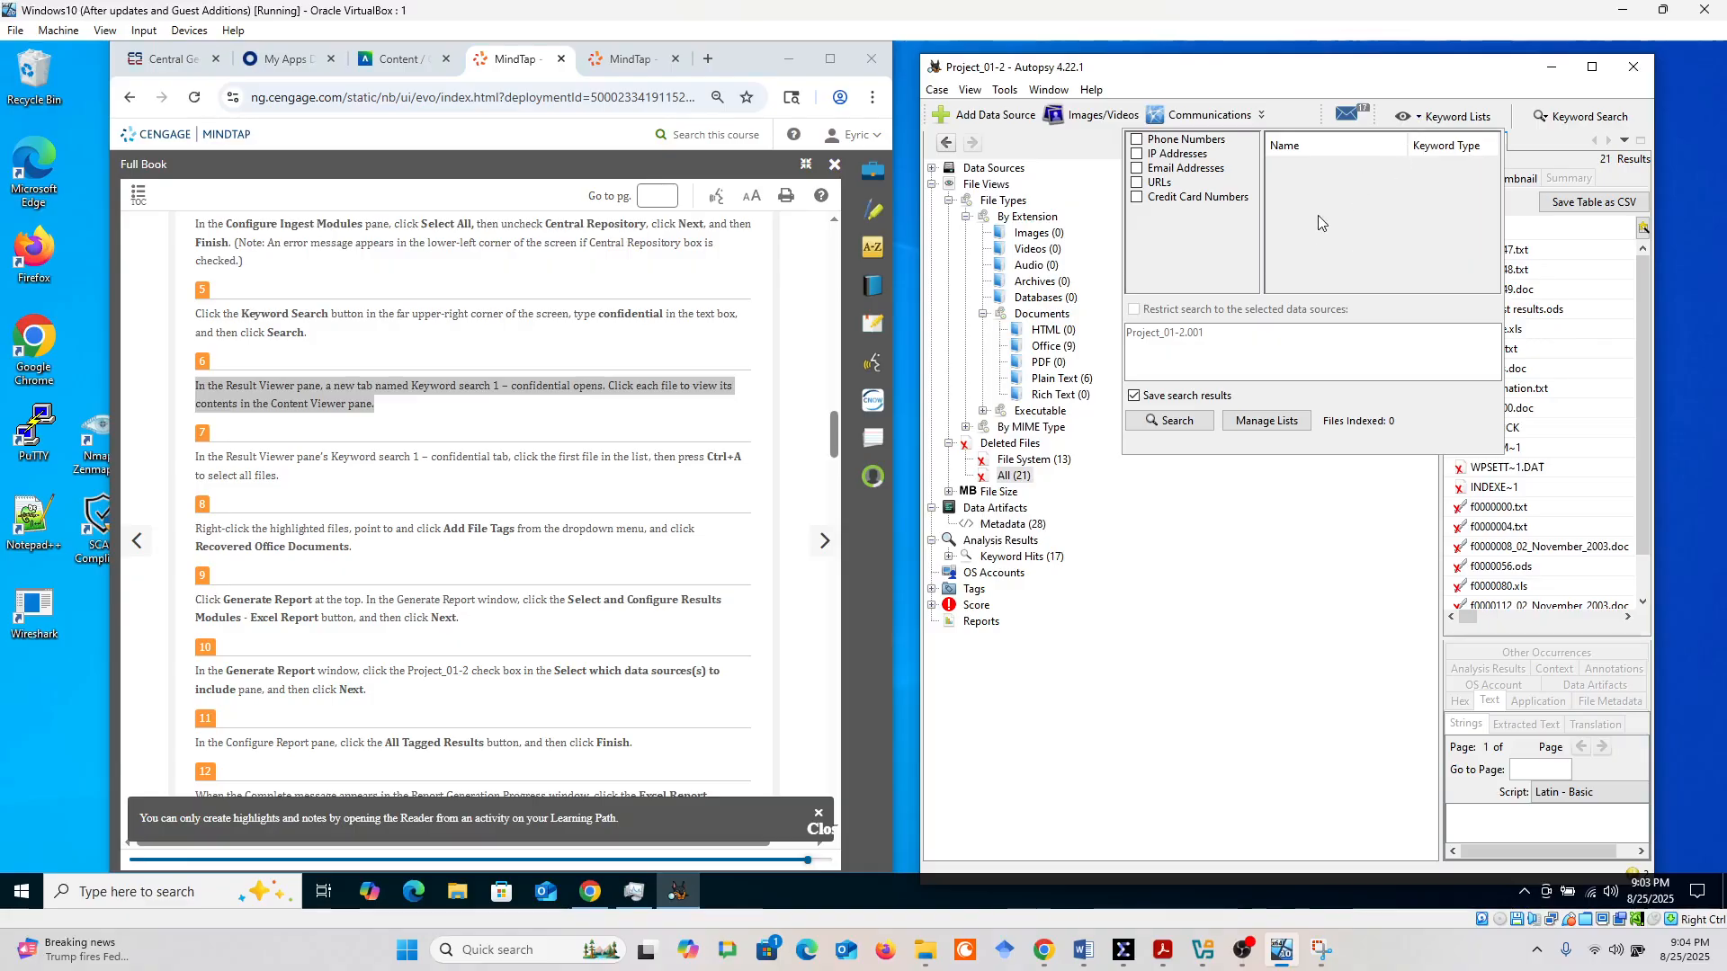
left_click(1366, 71)
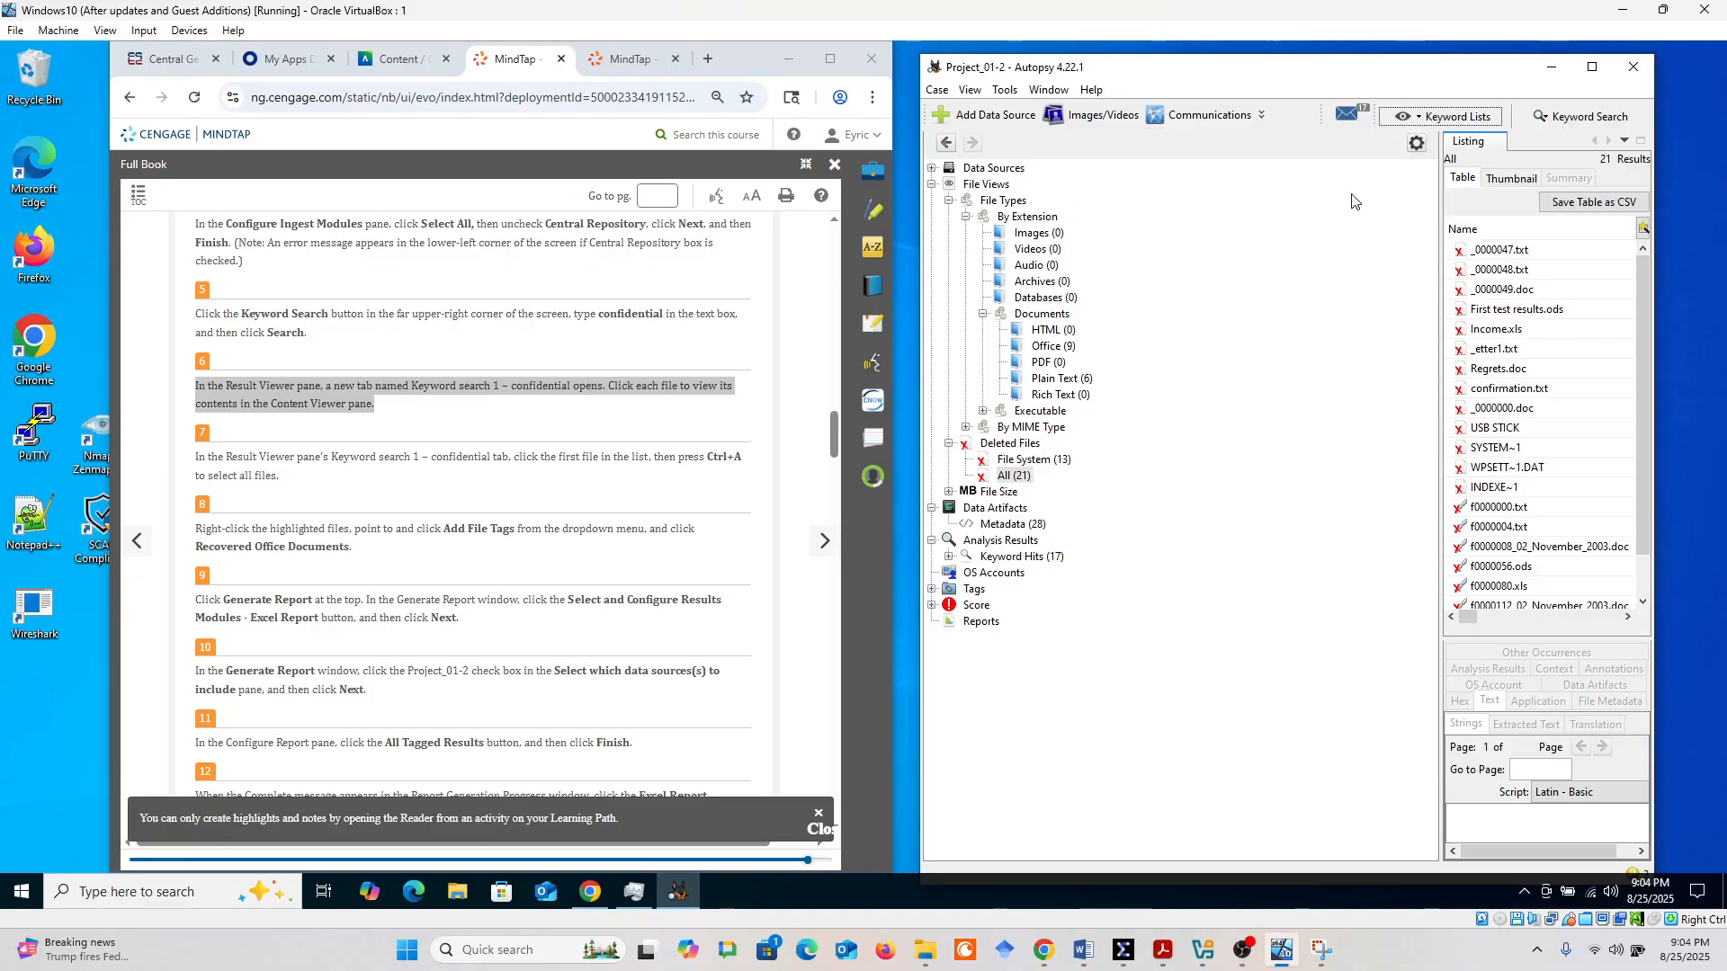
left_click(1592, 66)
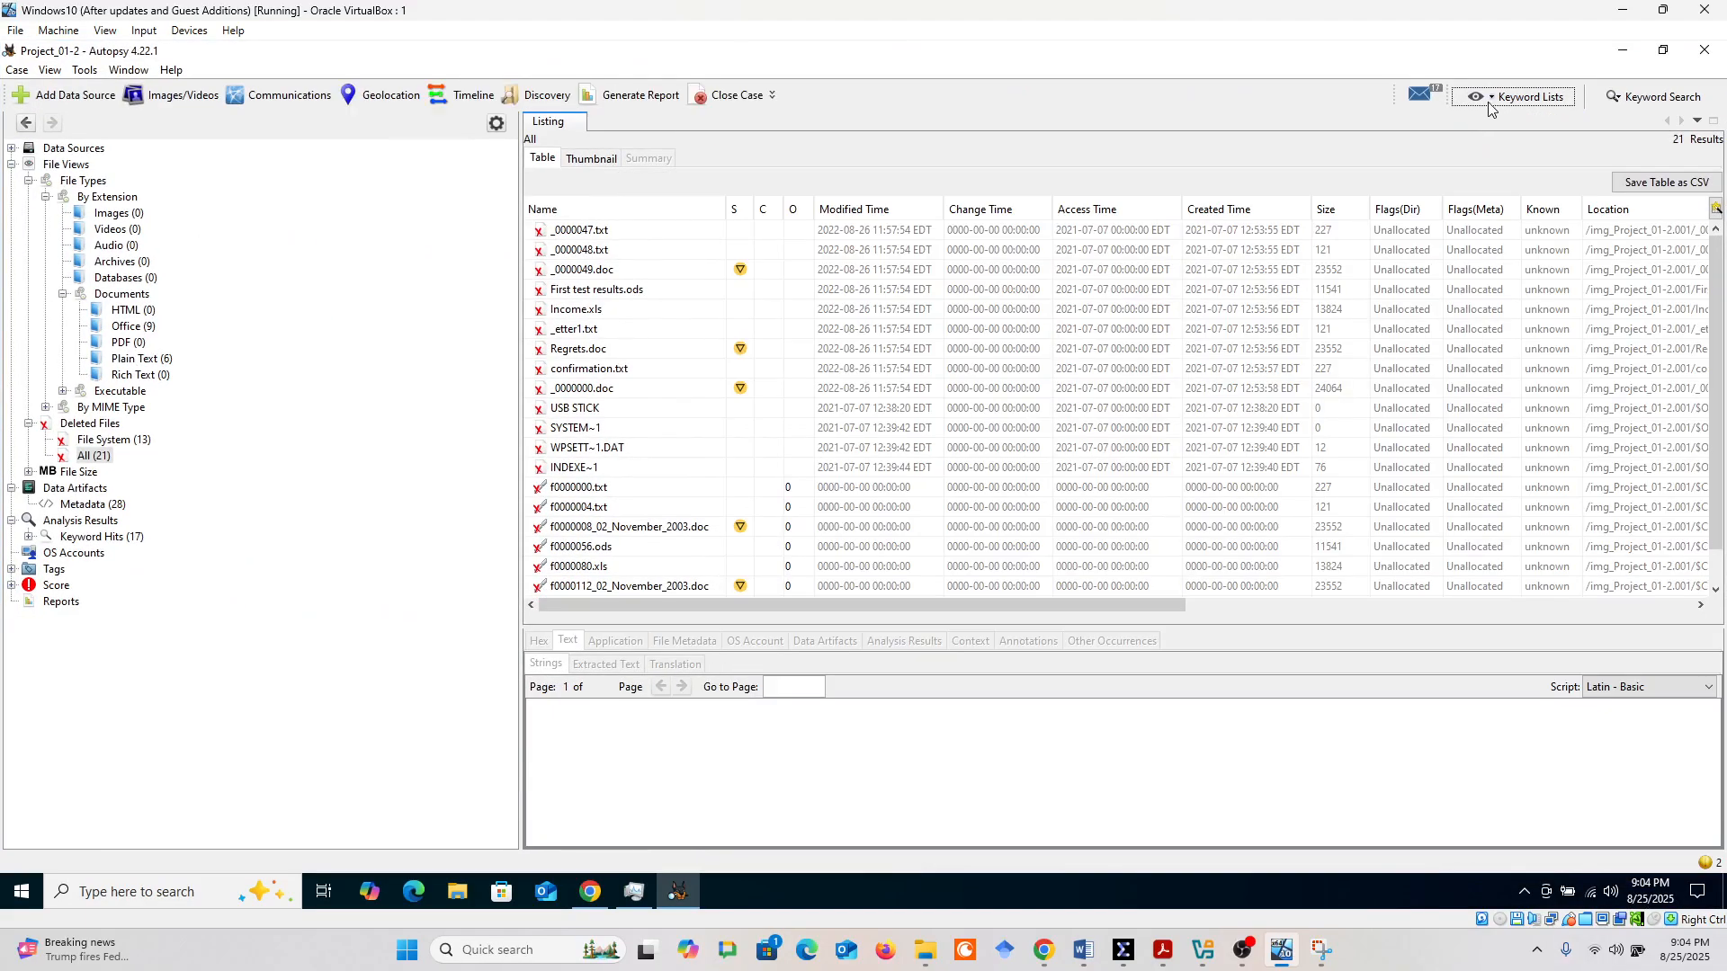
left_click(1492, 99)
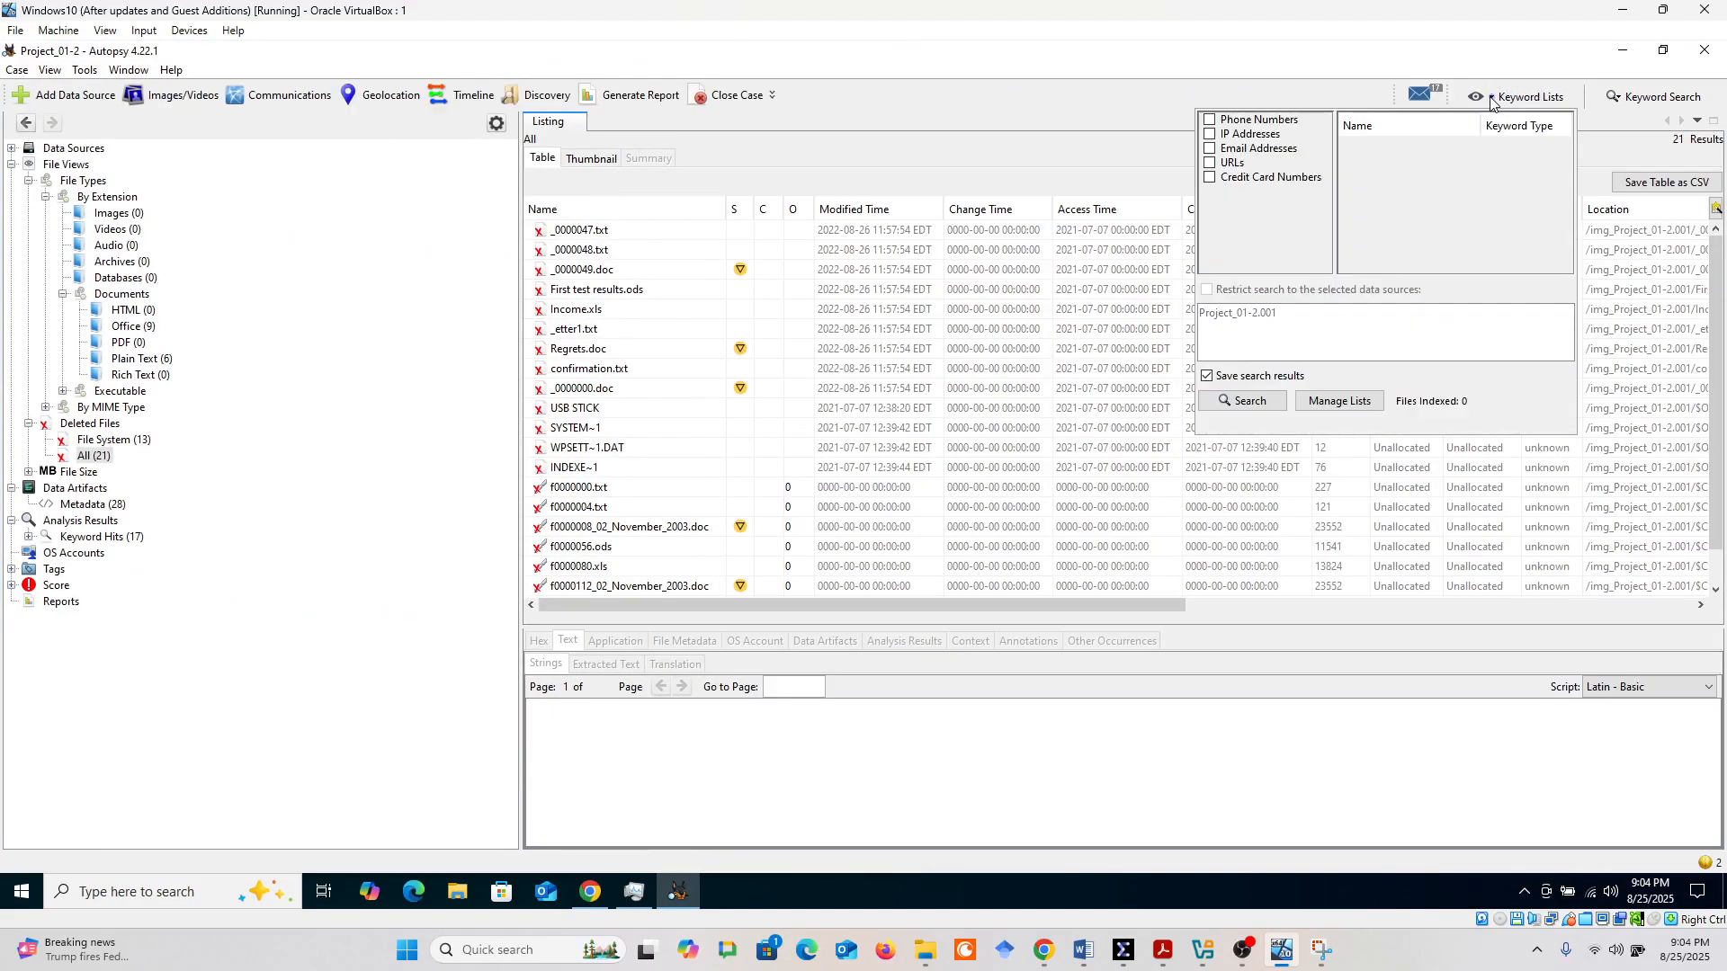
Run an exact-match keyword search for "confidential" with the search results saved
left_click(1588, 108)
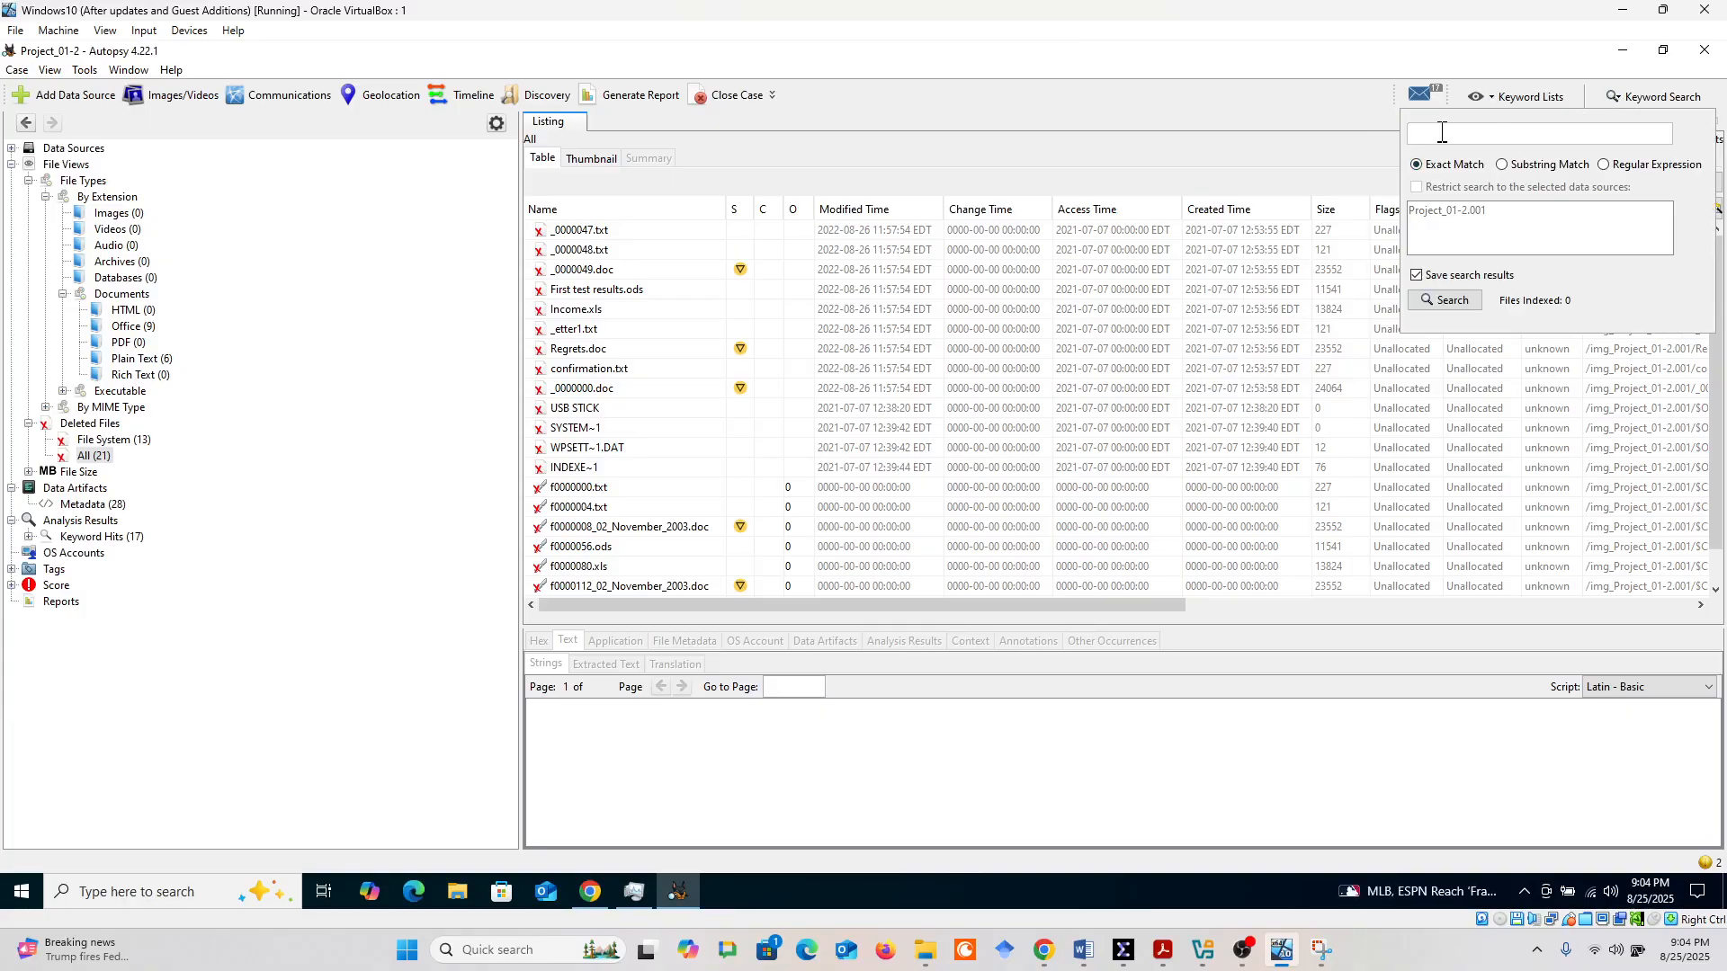
type("confidential")
left_click(1459, 307)
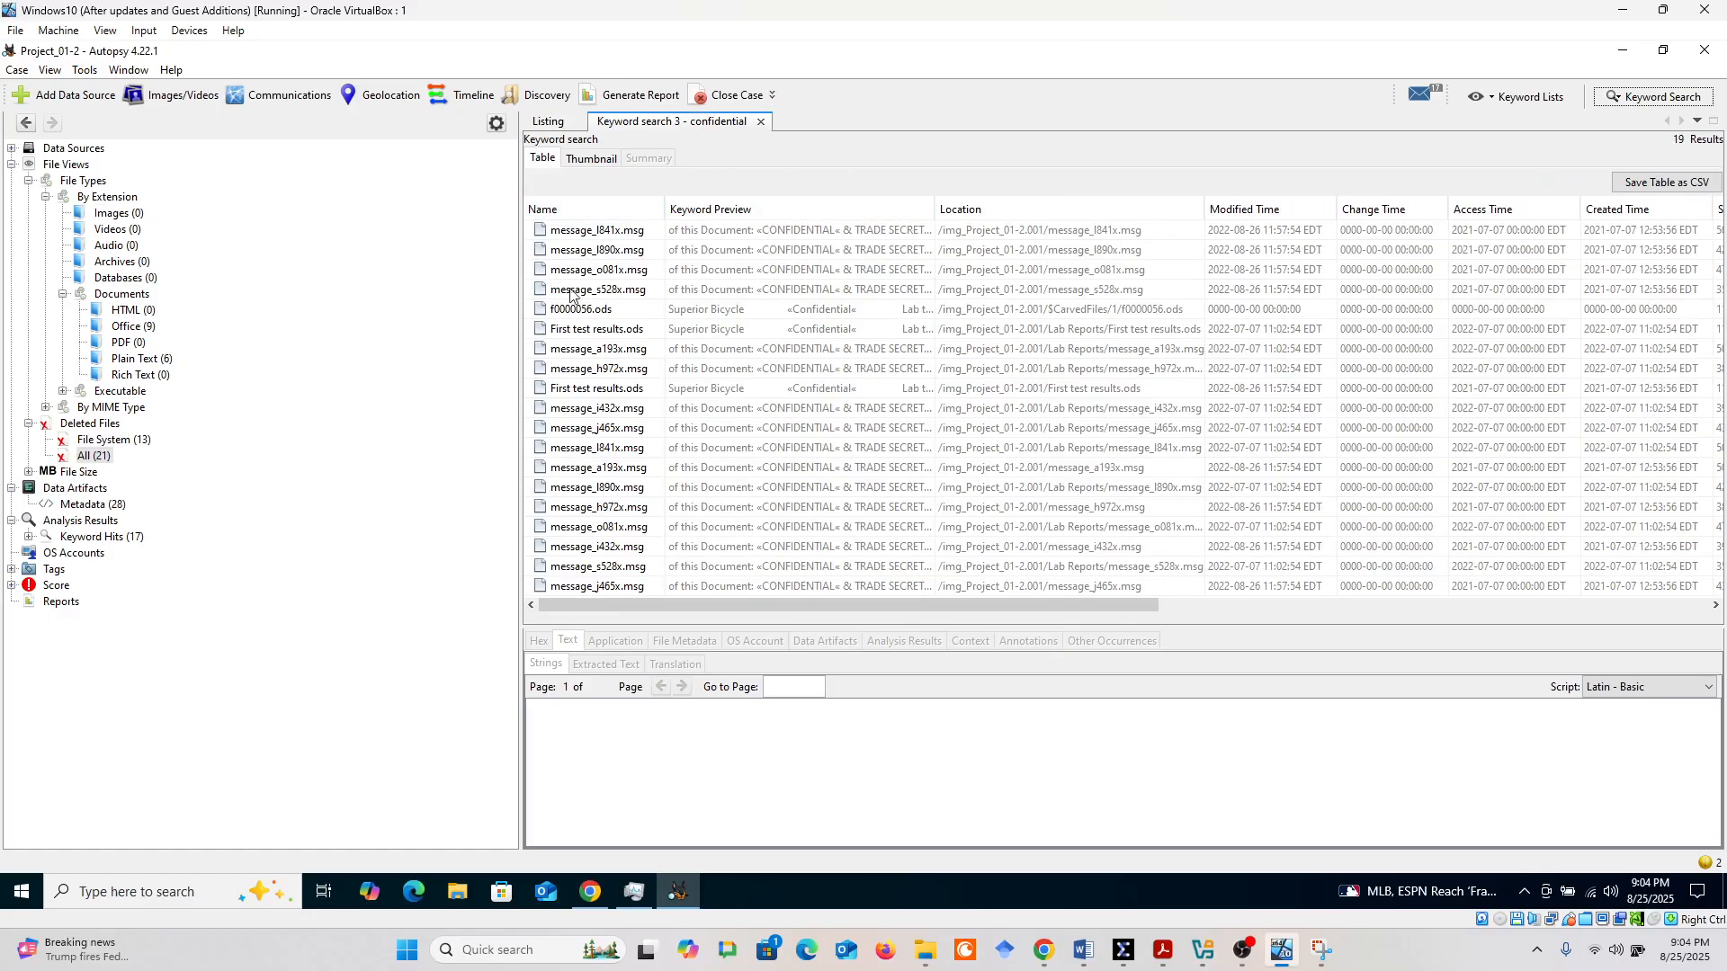
View the extracted text of the files in the exact-match results, from message_l841x.msg down to message_l890x.msg in Lab Reports
left_click(790, 236)
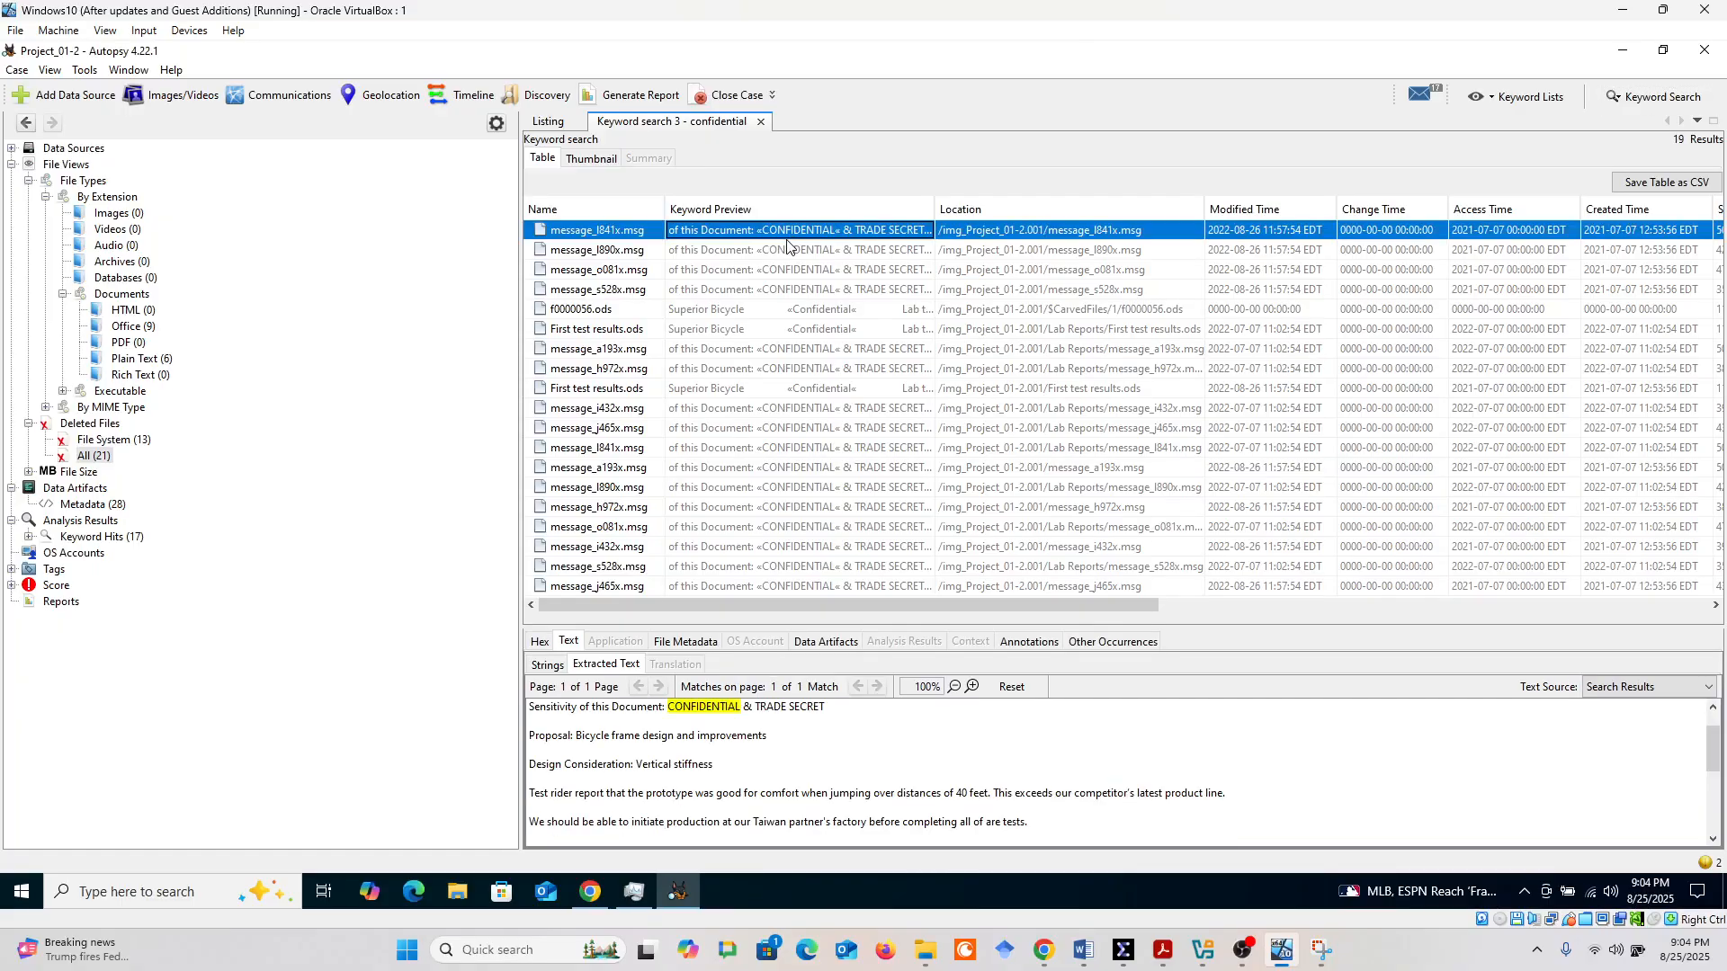
left_click(782, 257)
left_click(776, 291)
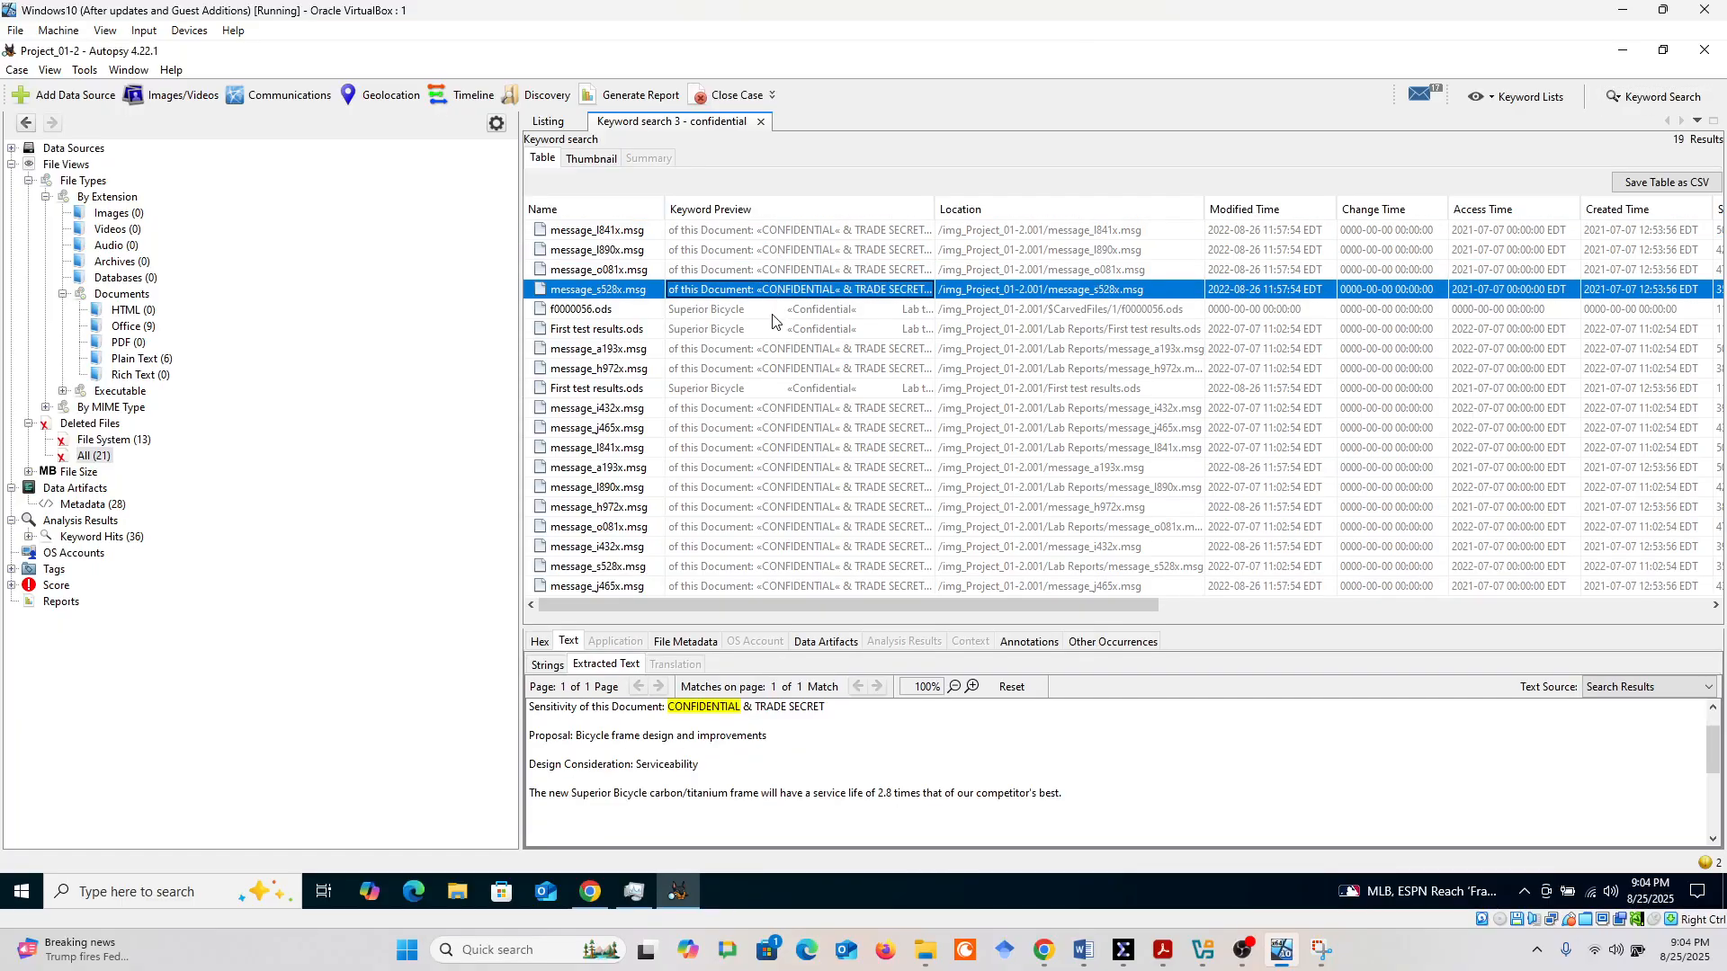
left_click(771, 314)
left_click(765, 332)
left_click(756, 369)
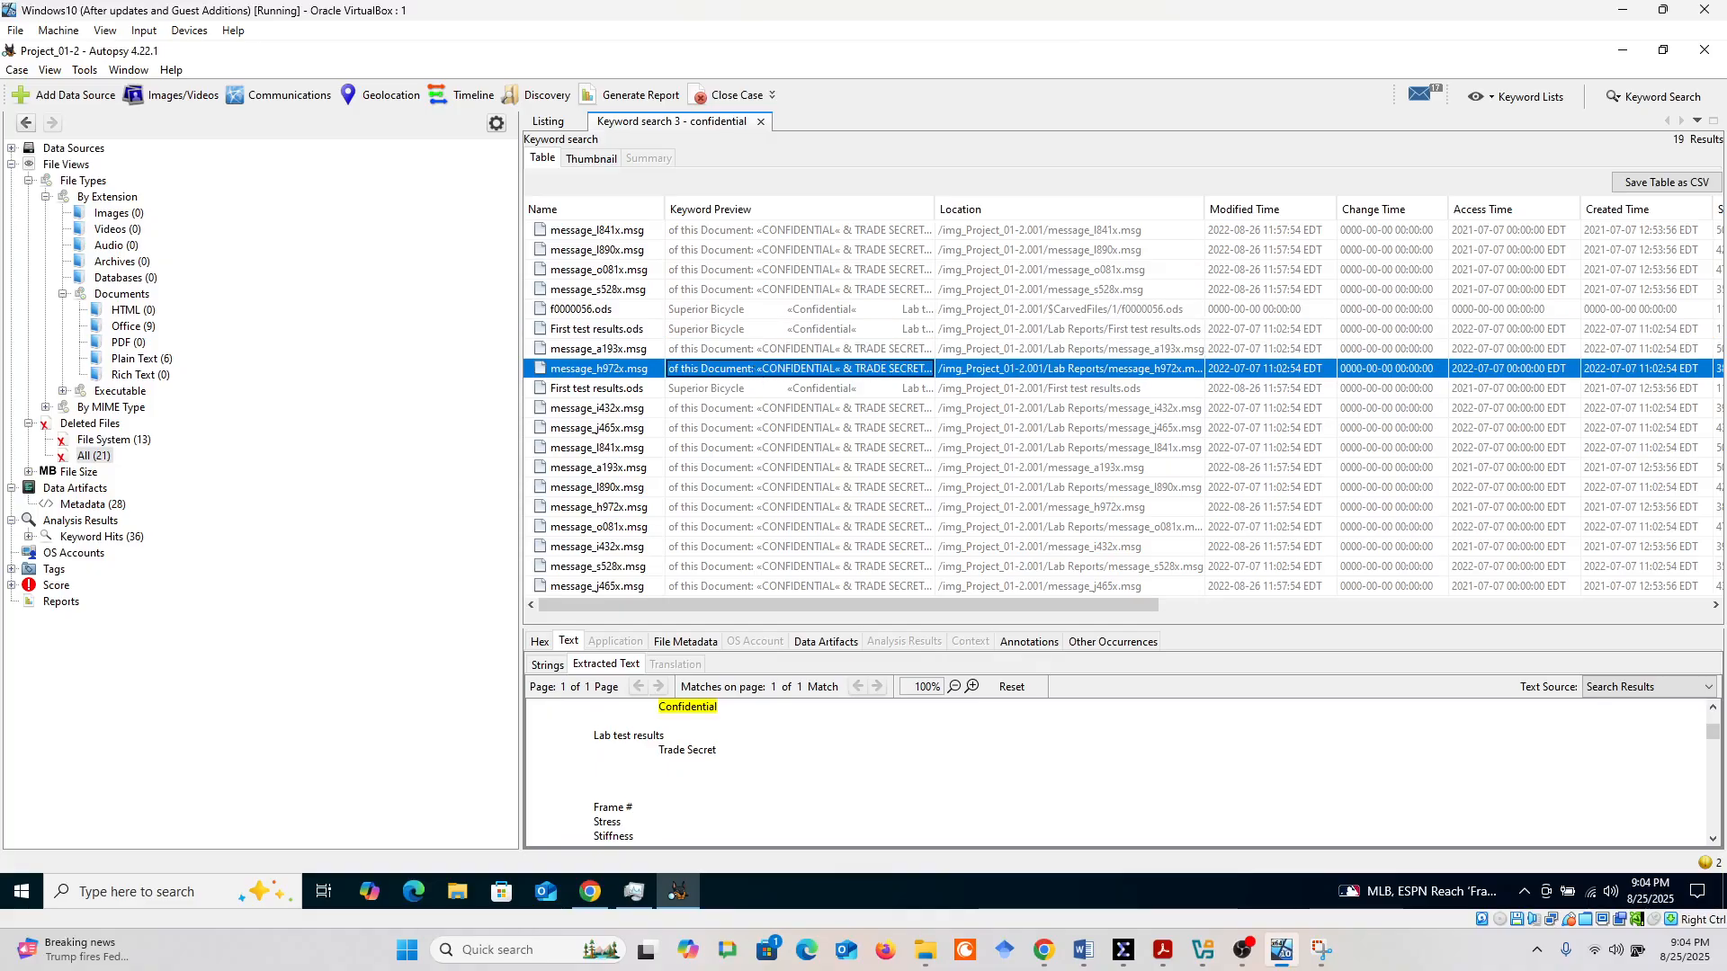
left_click(745, 410)
left_click(733, 428)
left_click(728, 467)
left_click(725, 487)
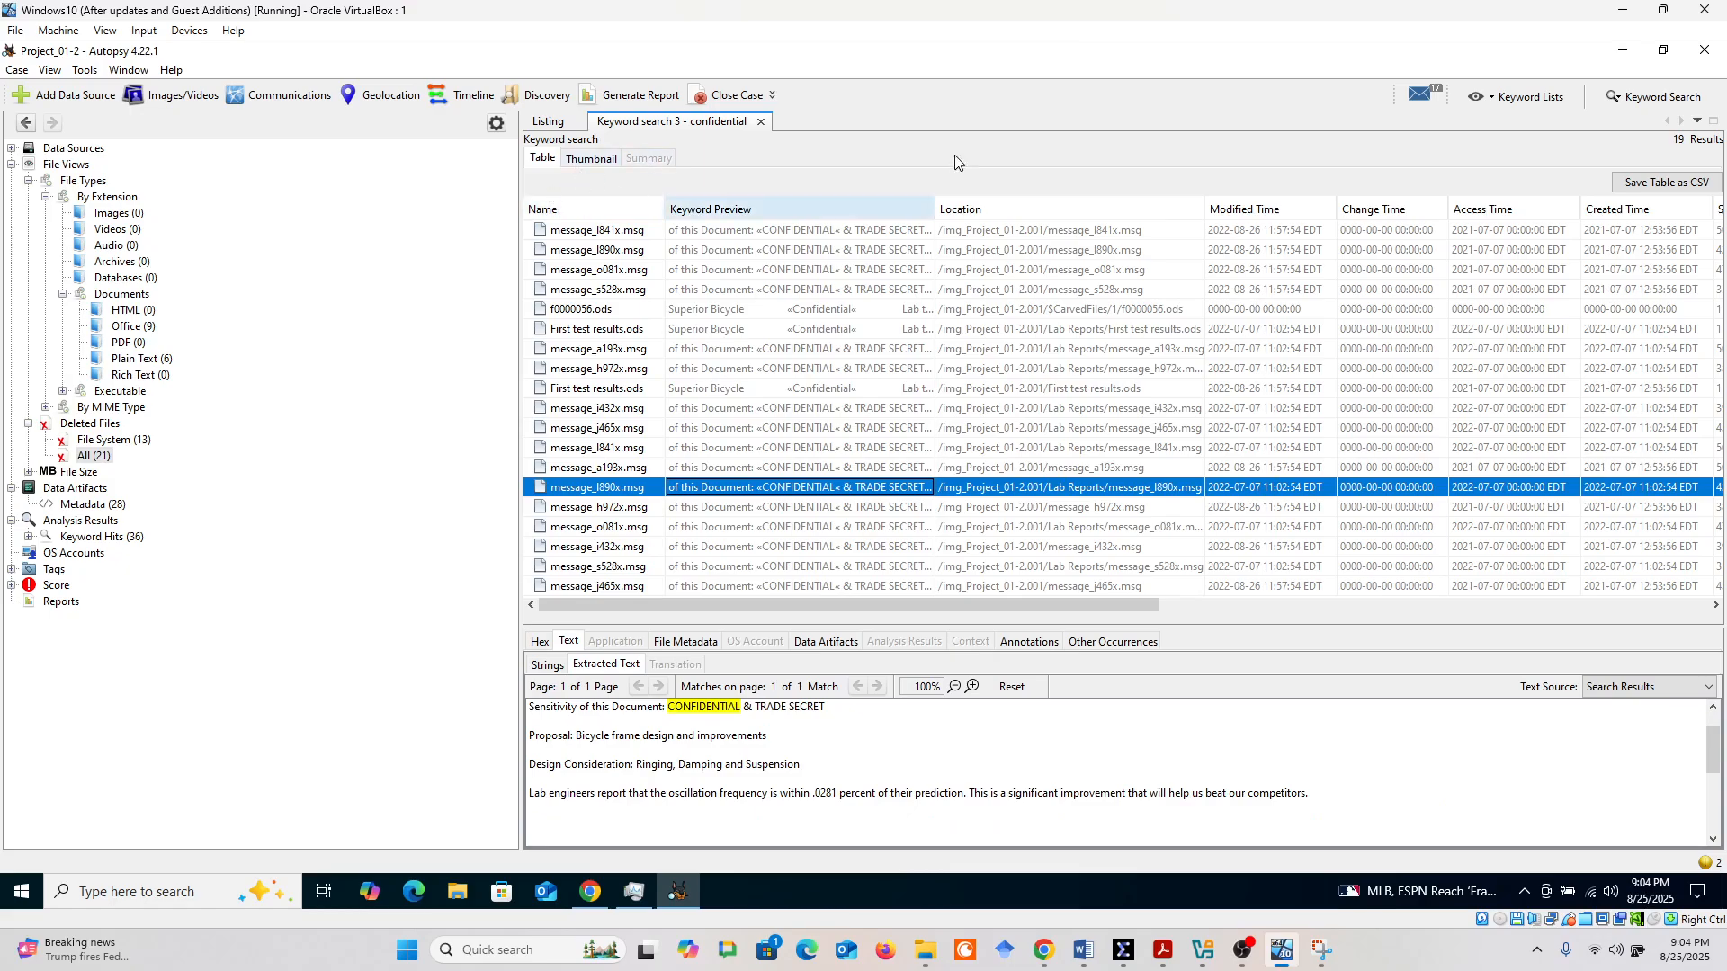
Repeat the "confidential" keyword search as a substring match, and recheck its search options
left_click(1633, 97)
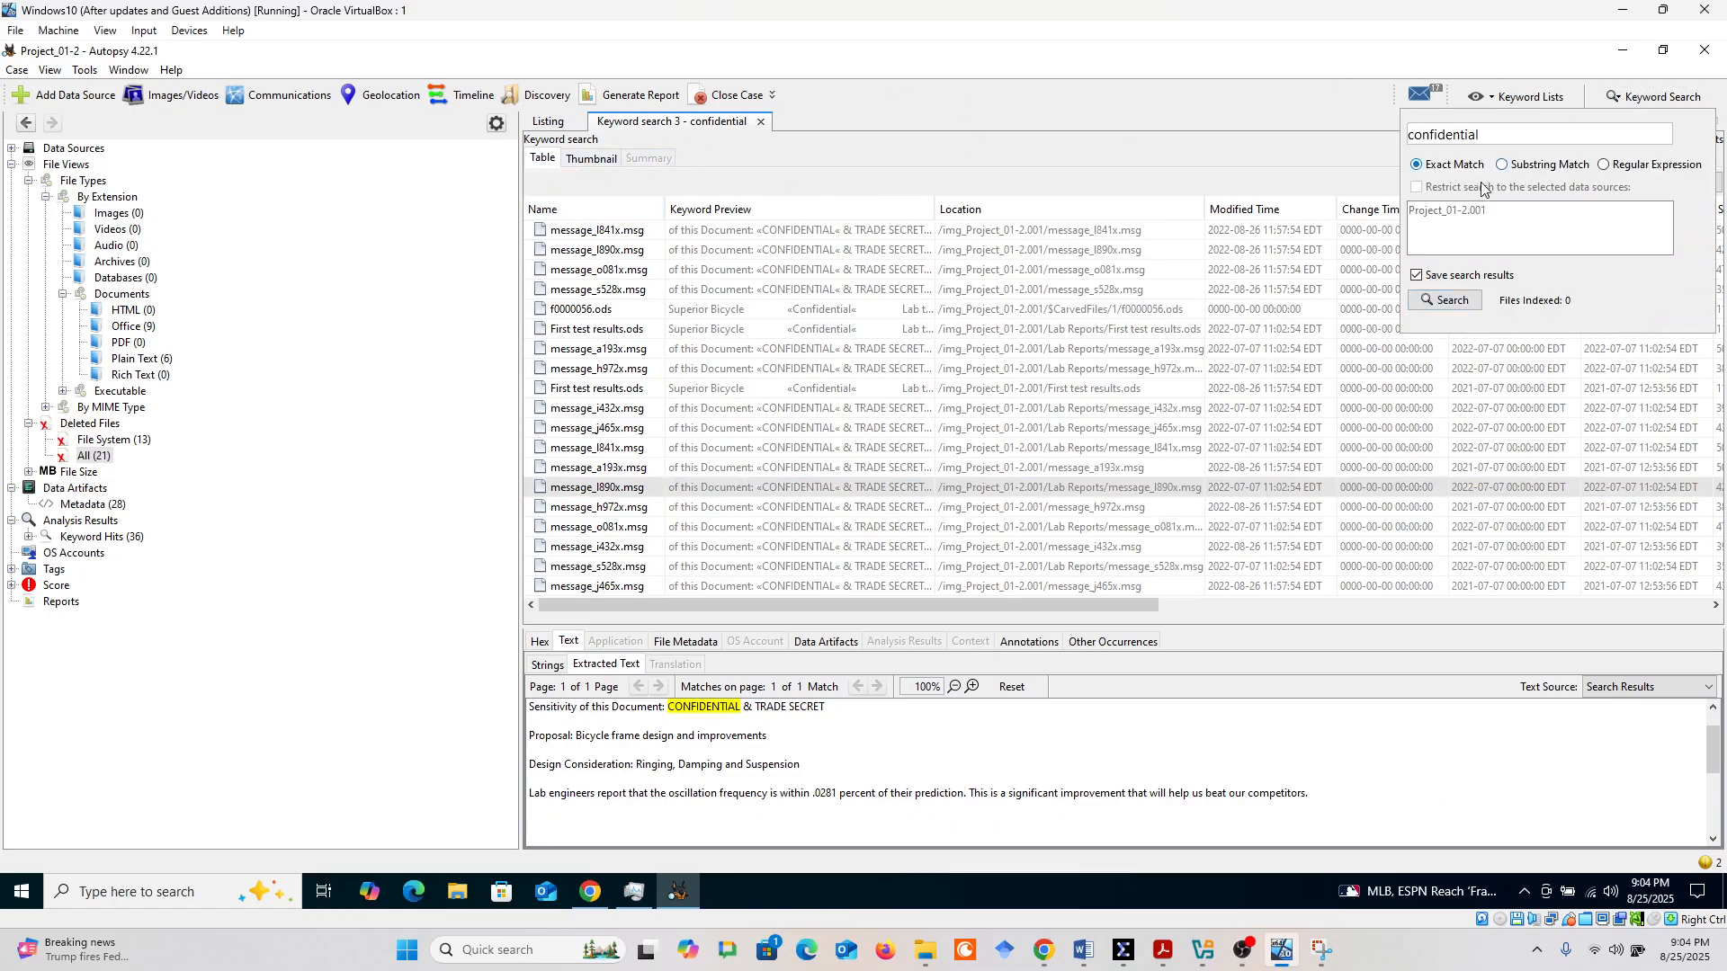
left_click(1502, 165)
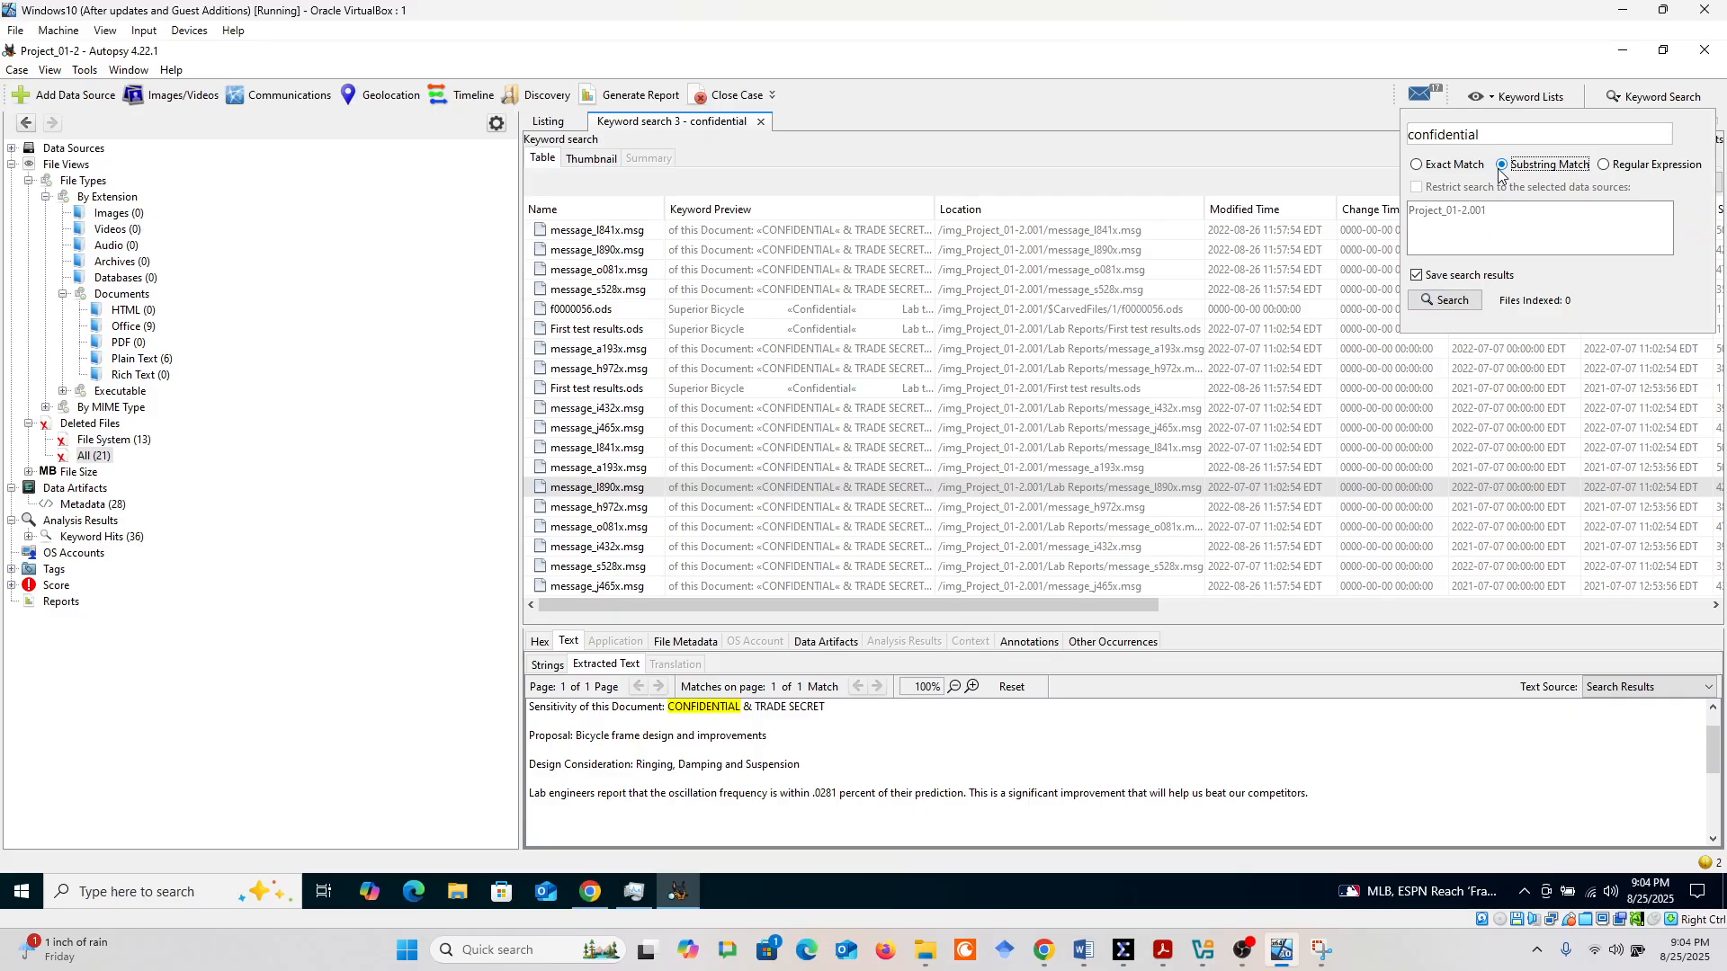
left_click(1445, 301)
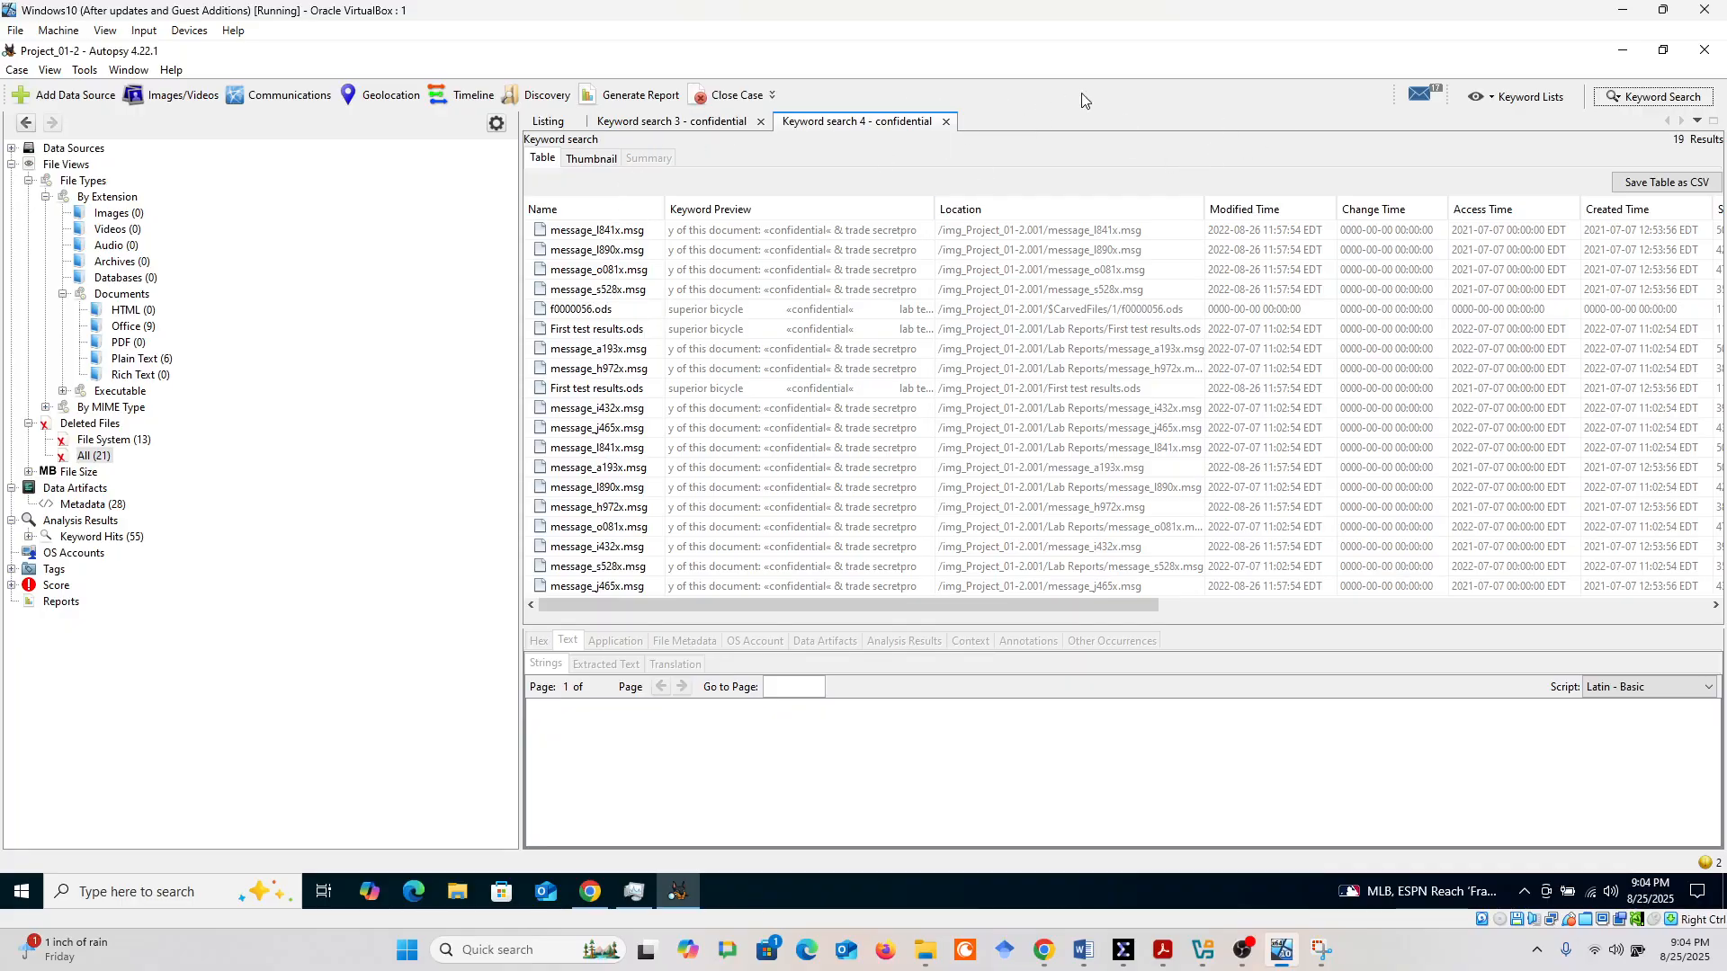
left_click(1622, 101)
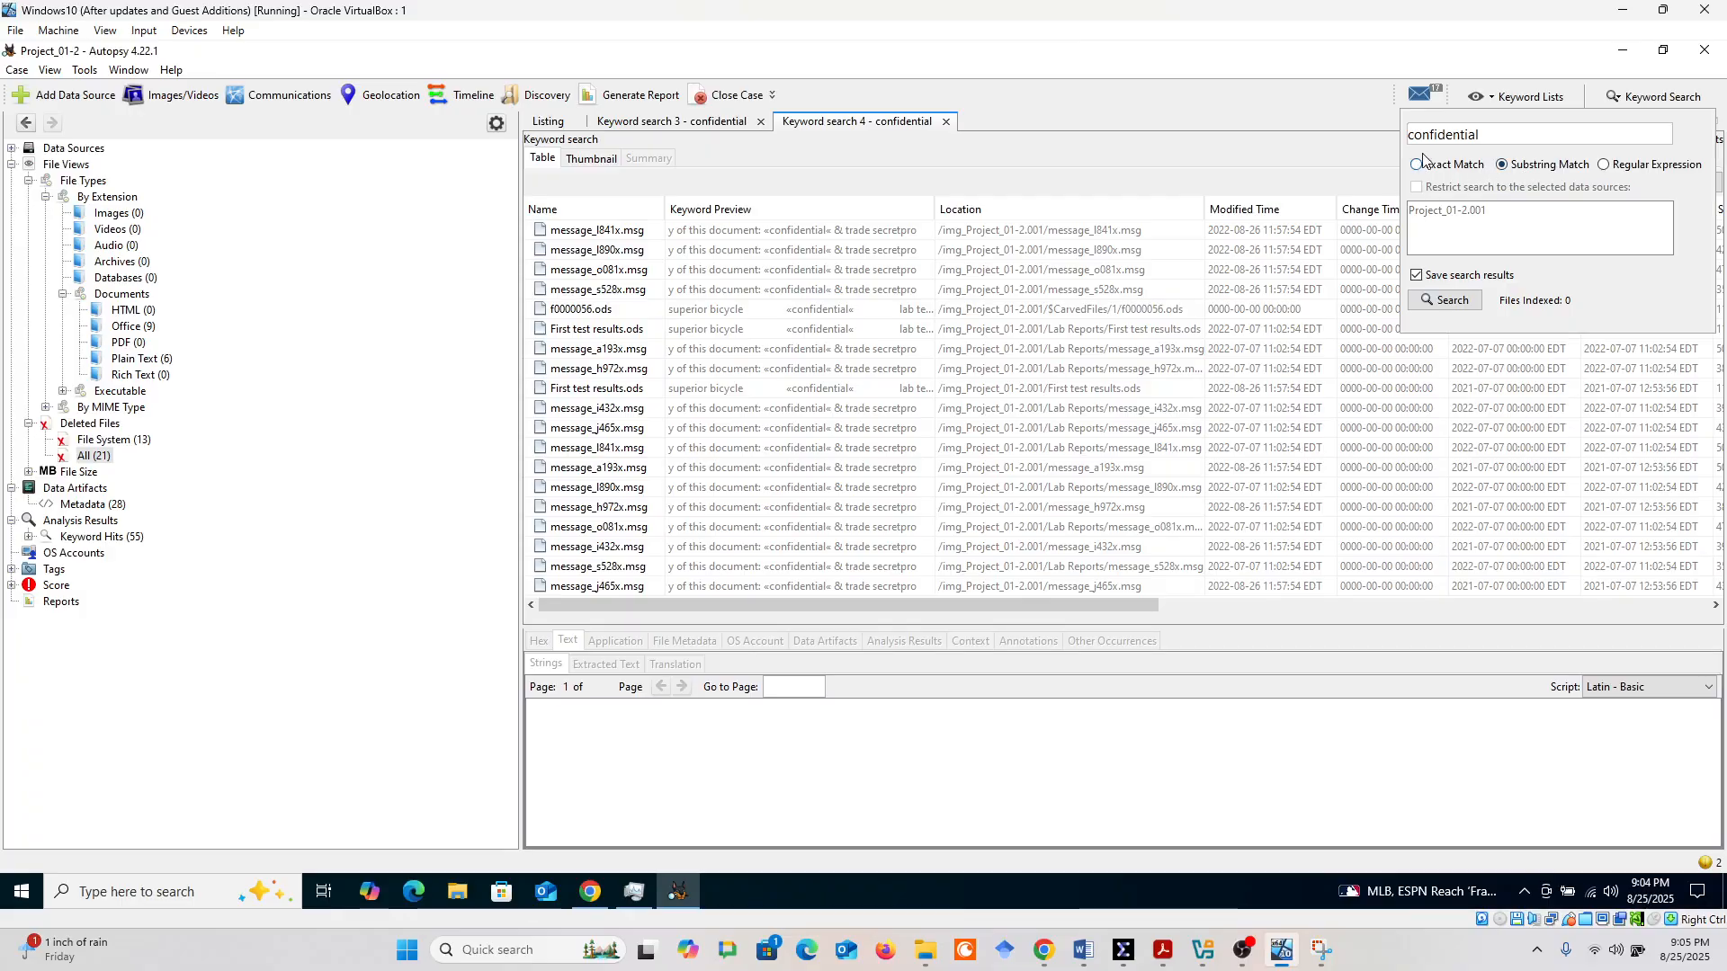
Examine the contents of the message and ODS files listed in the substring-match results
left_click(800, 249)
left_click(777, 311)
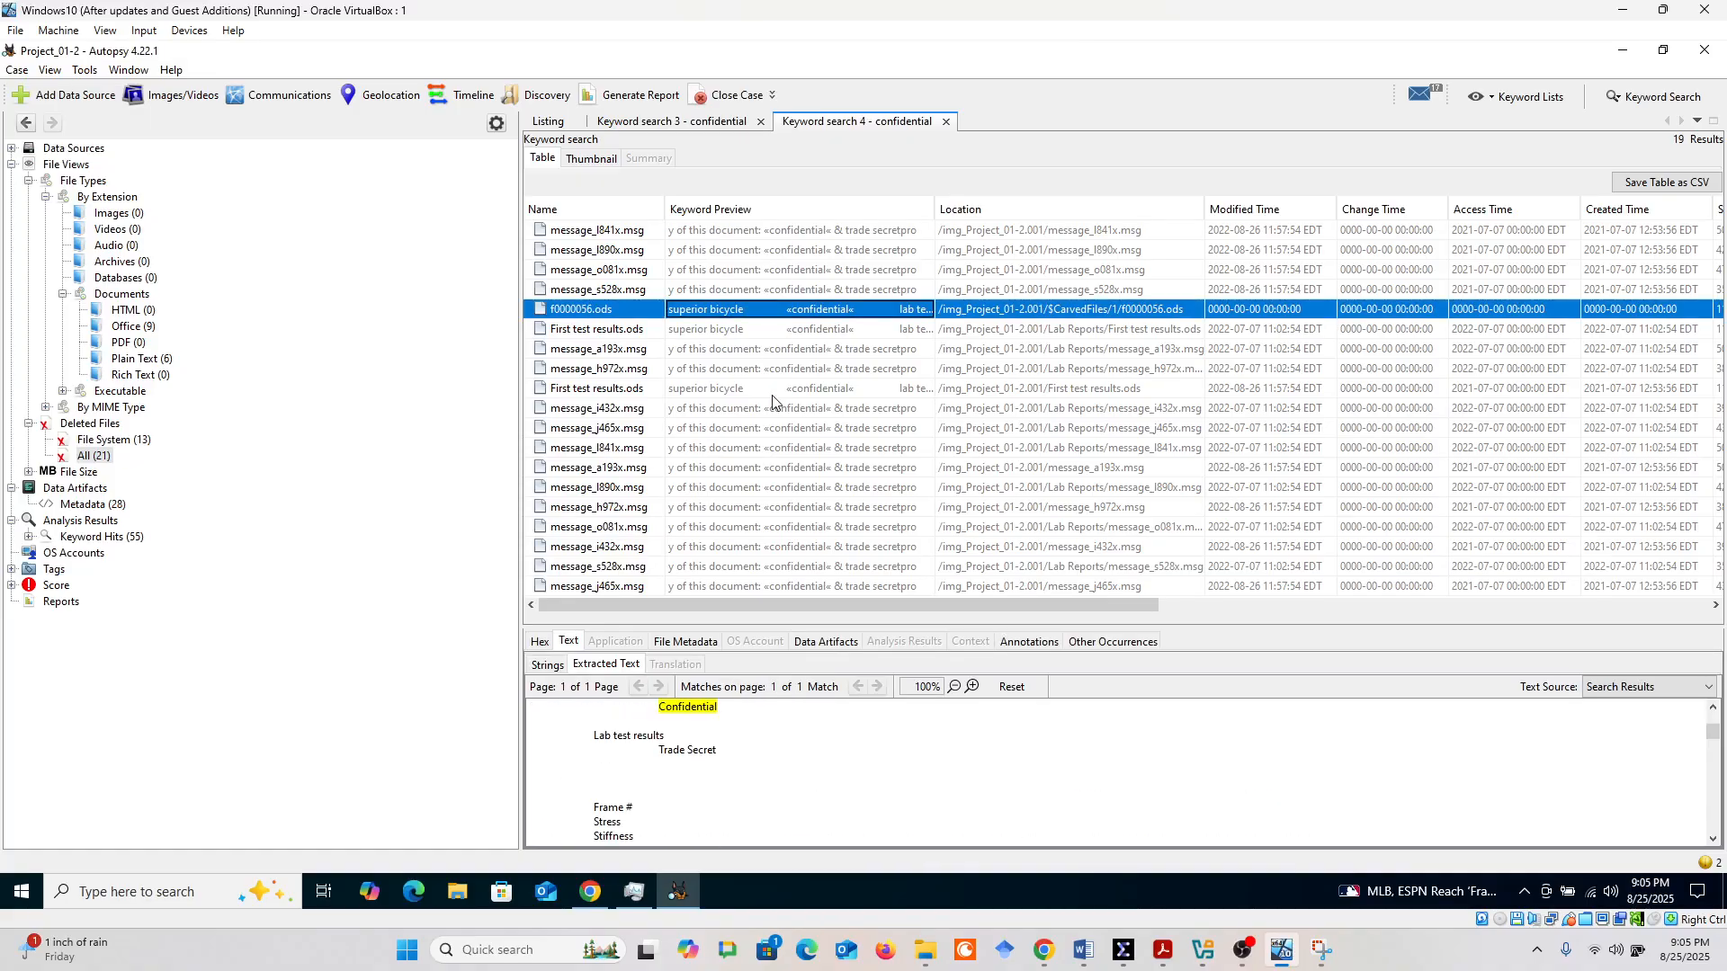
left_click(774, 391)
left_click(764, 449)
left_click(766, 526)
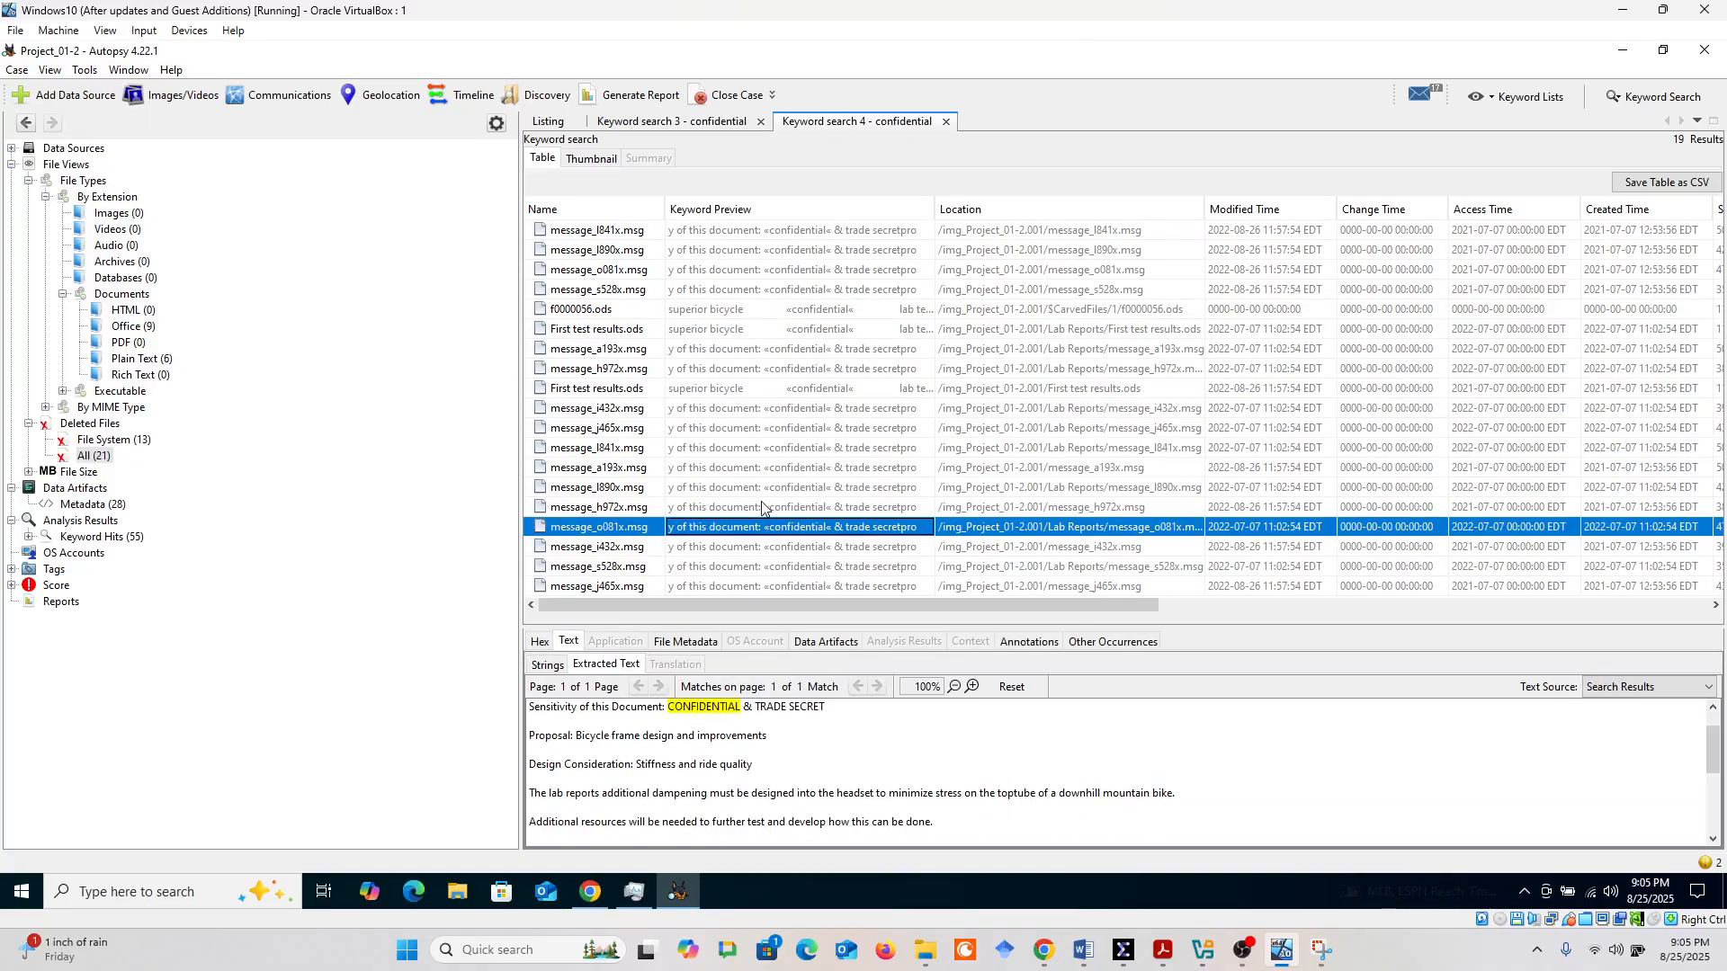
left_click(769, 587)
left_click(767, 567)
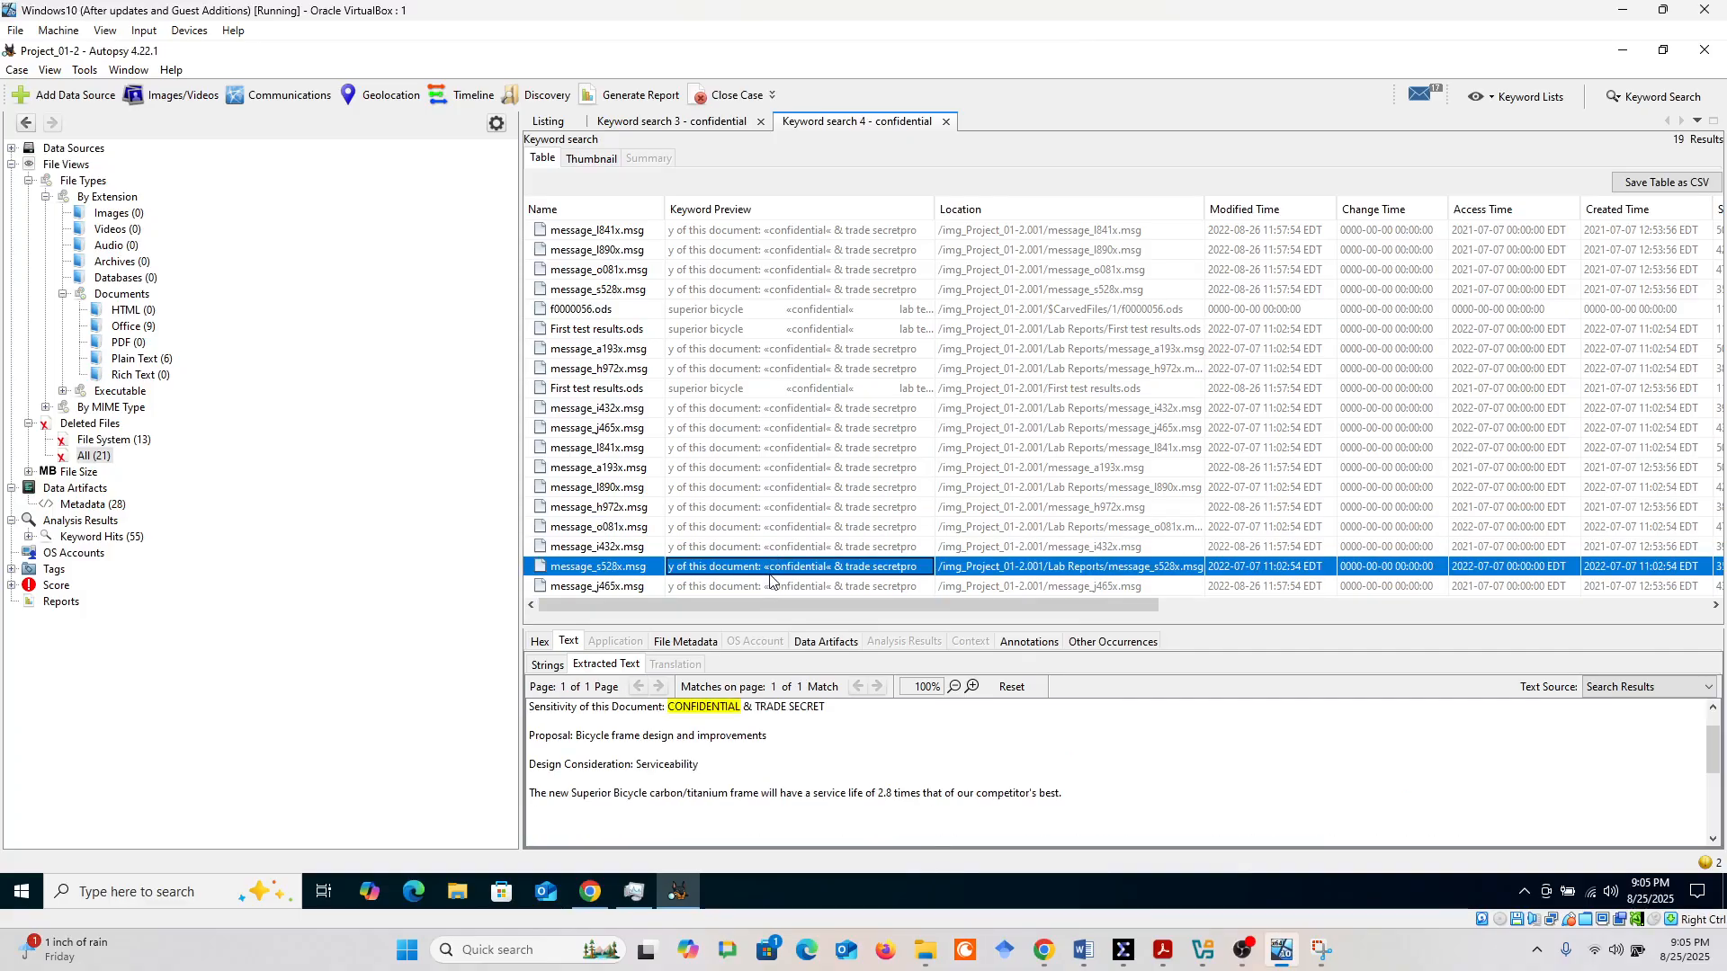
left_click(757, 448)
left_click(754, 428)
left_click(748, 389)
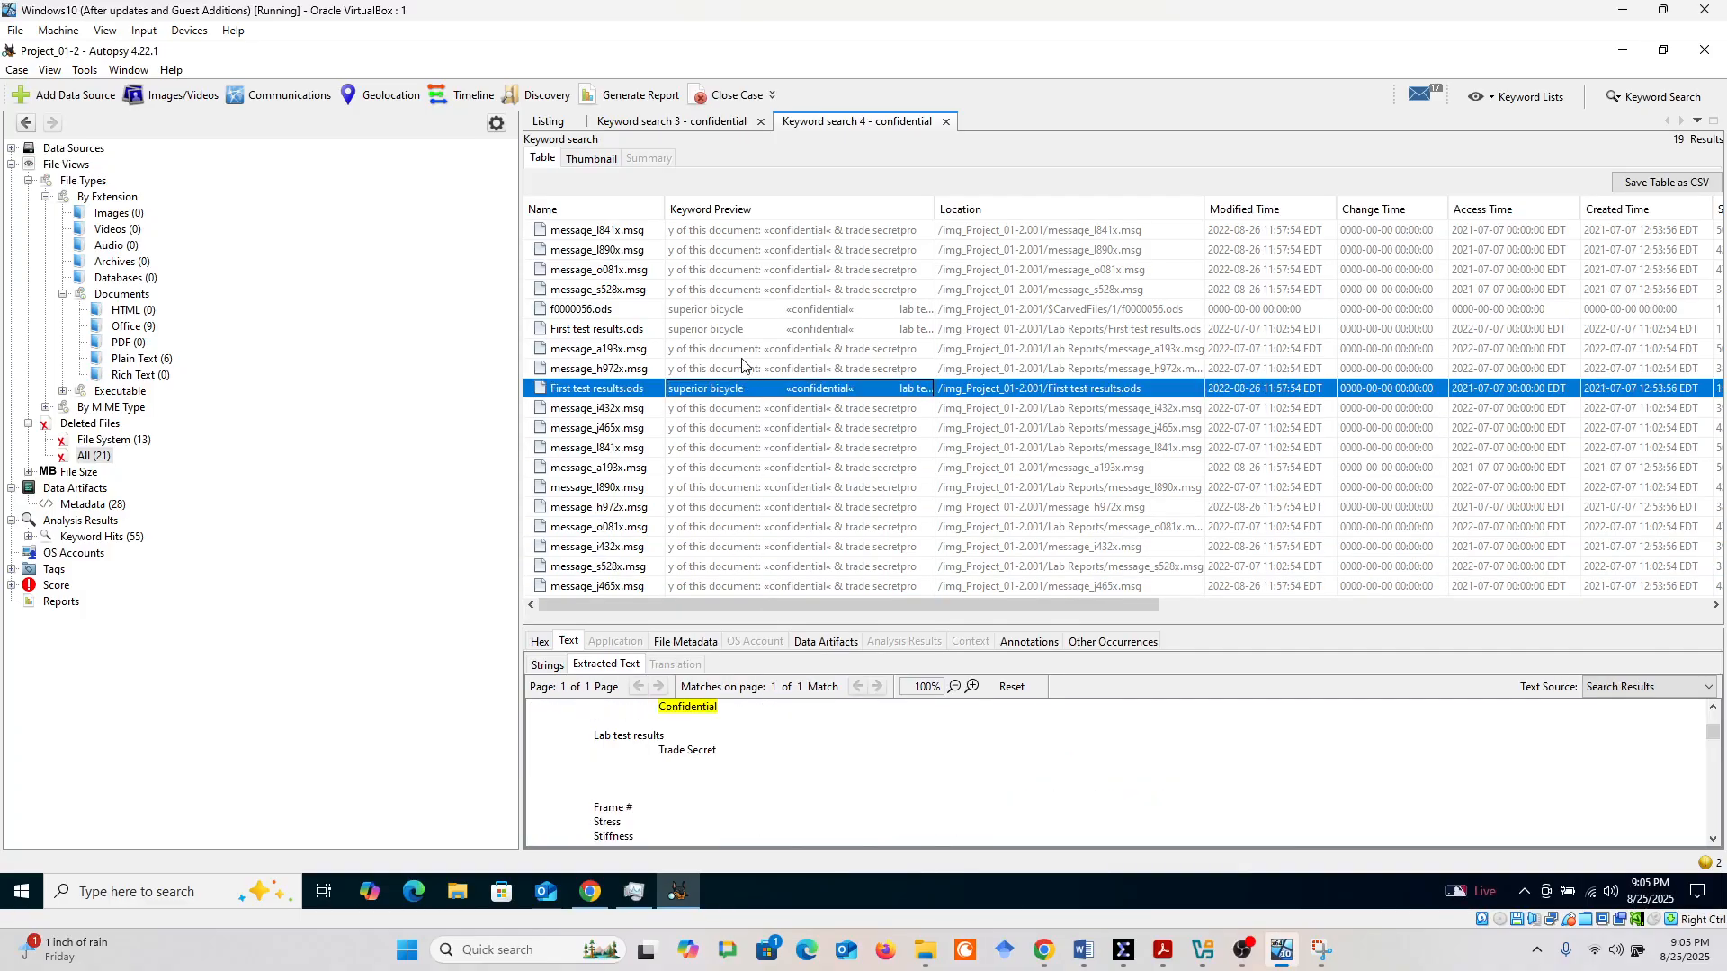
left_click(741, 348)
left_click(743, 311)
left_click(742, 291)
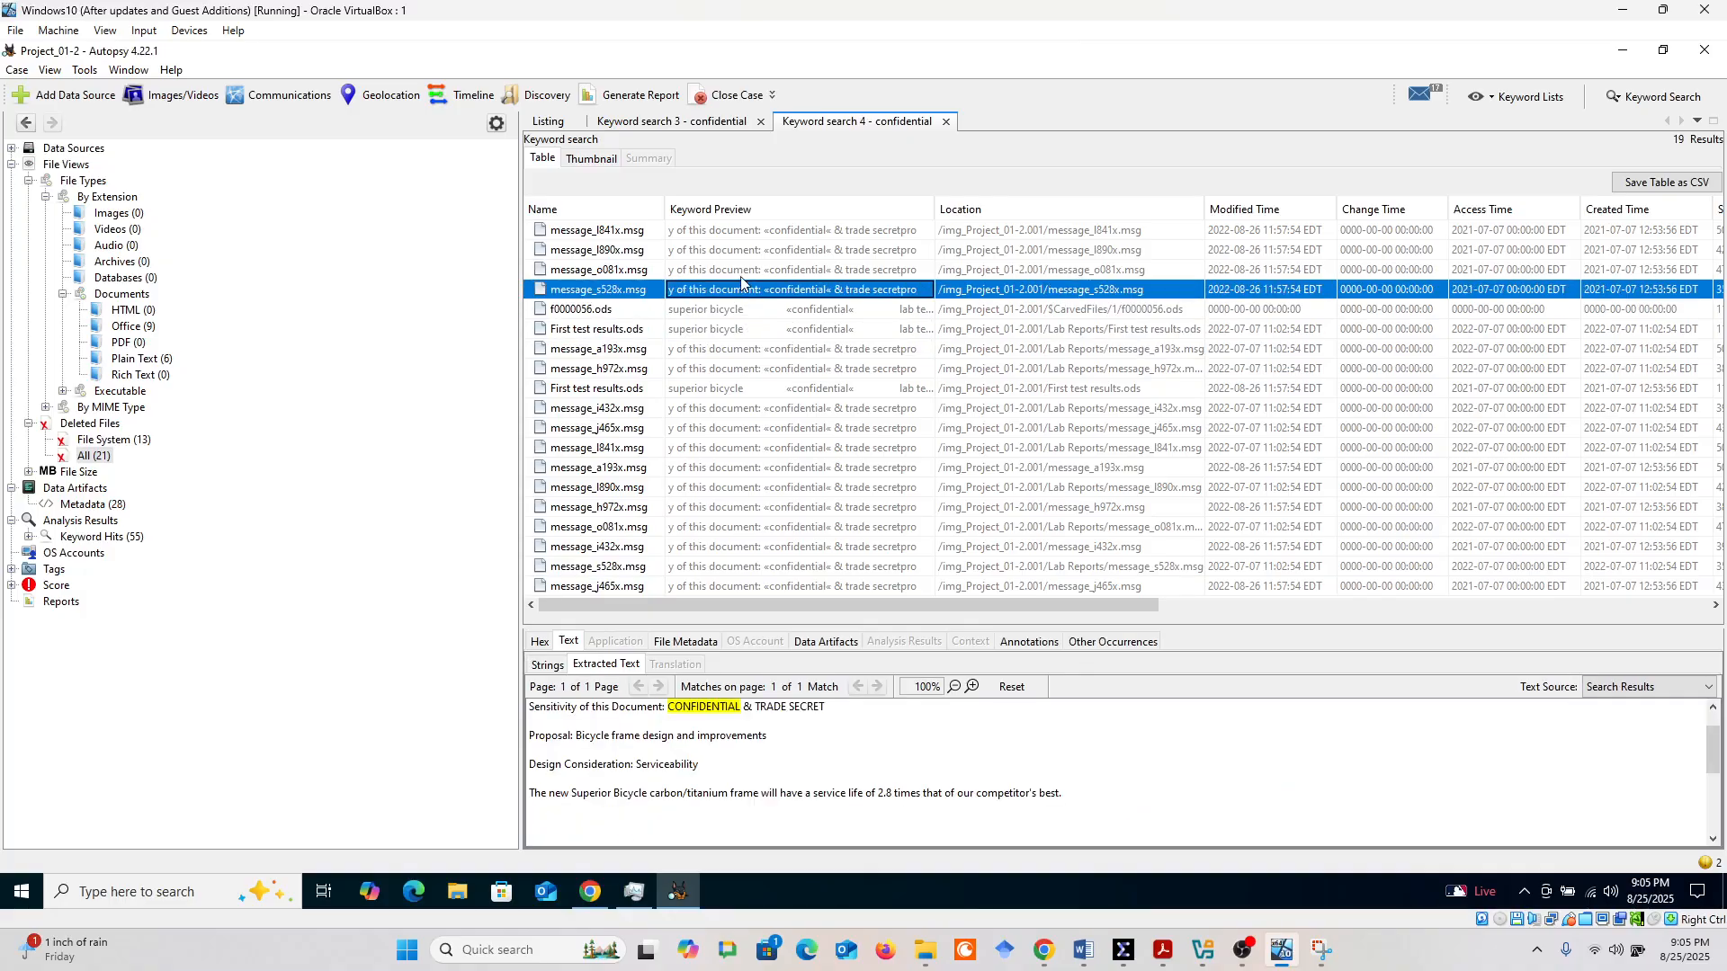
left_click(741, 272)
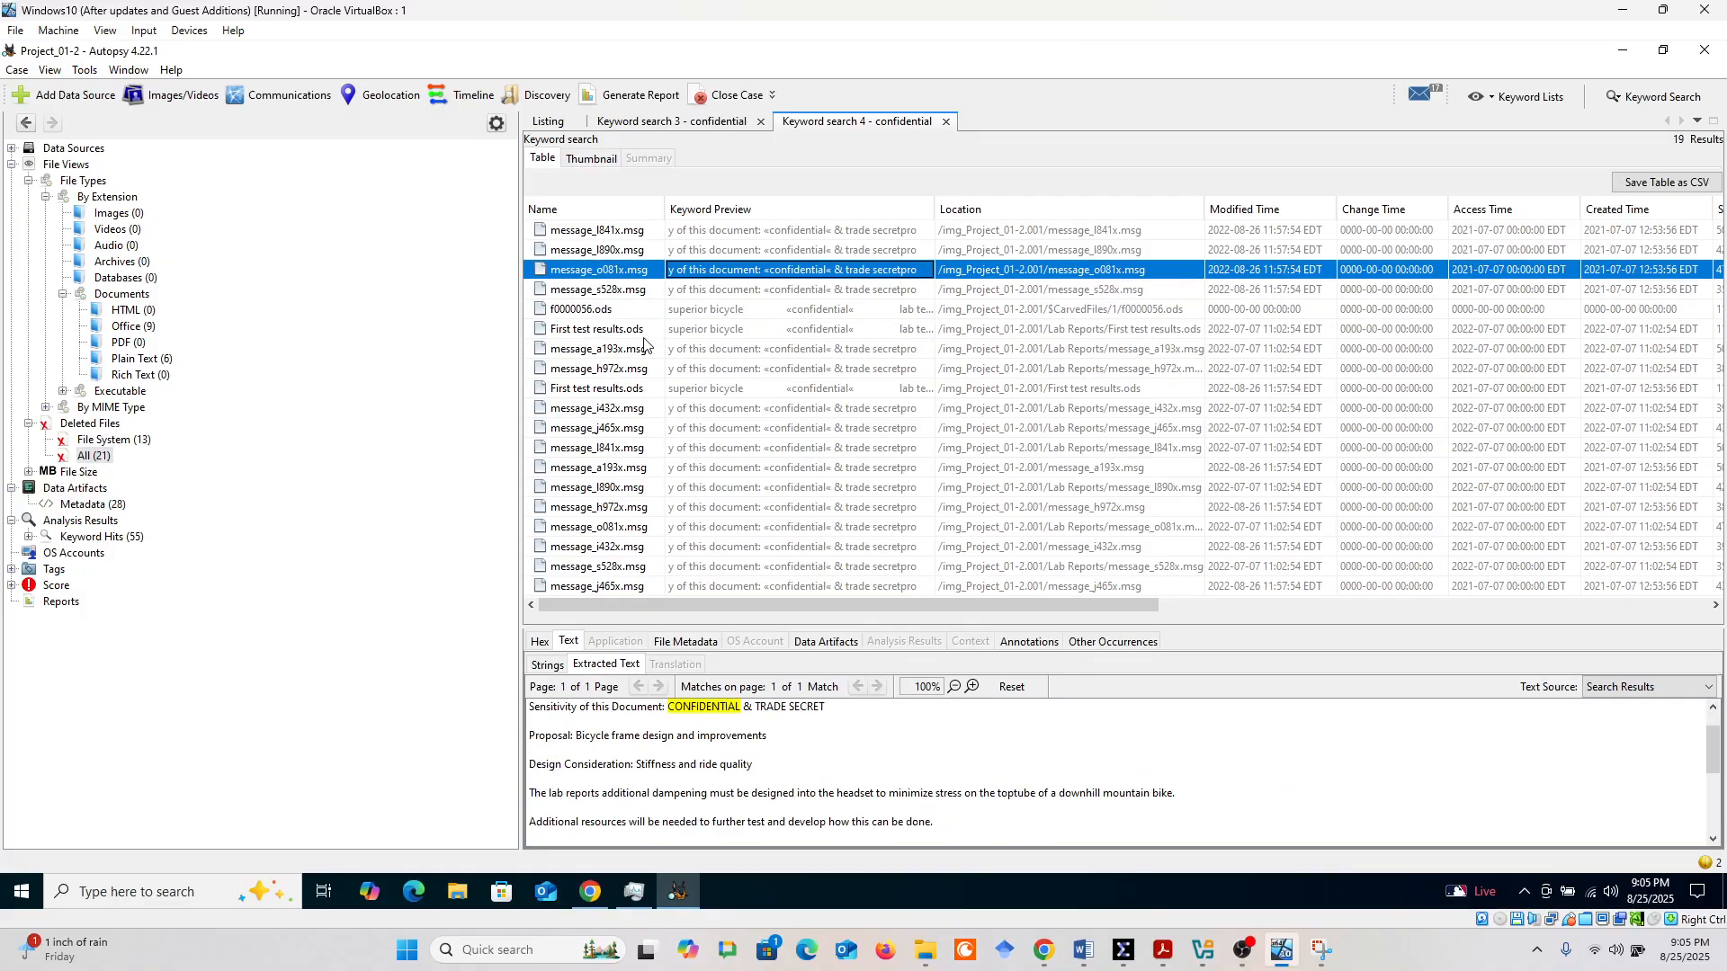
Return to the Keyword search 3 results and view several message files for comparison with the substring search
left_click(658, 123)
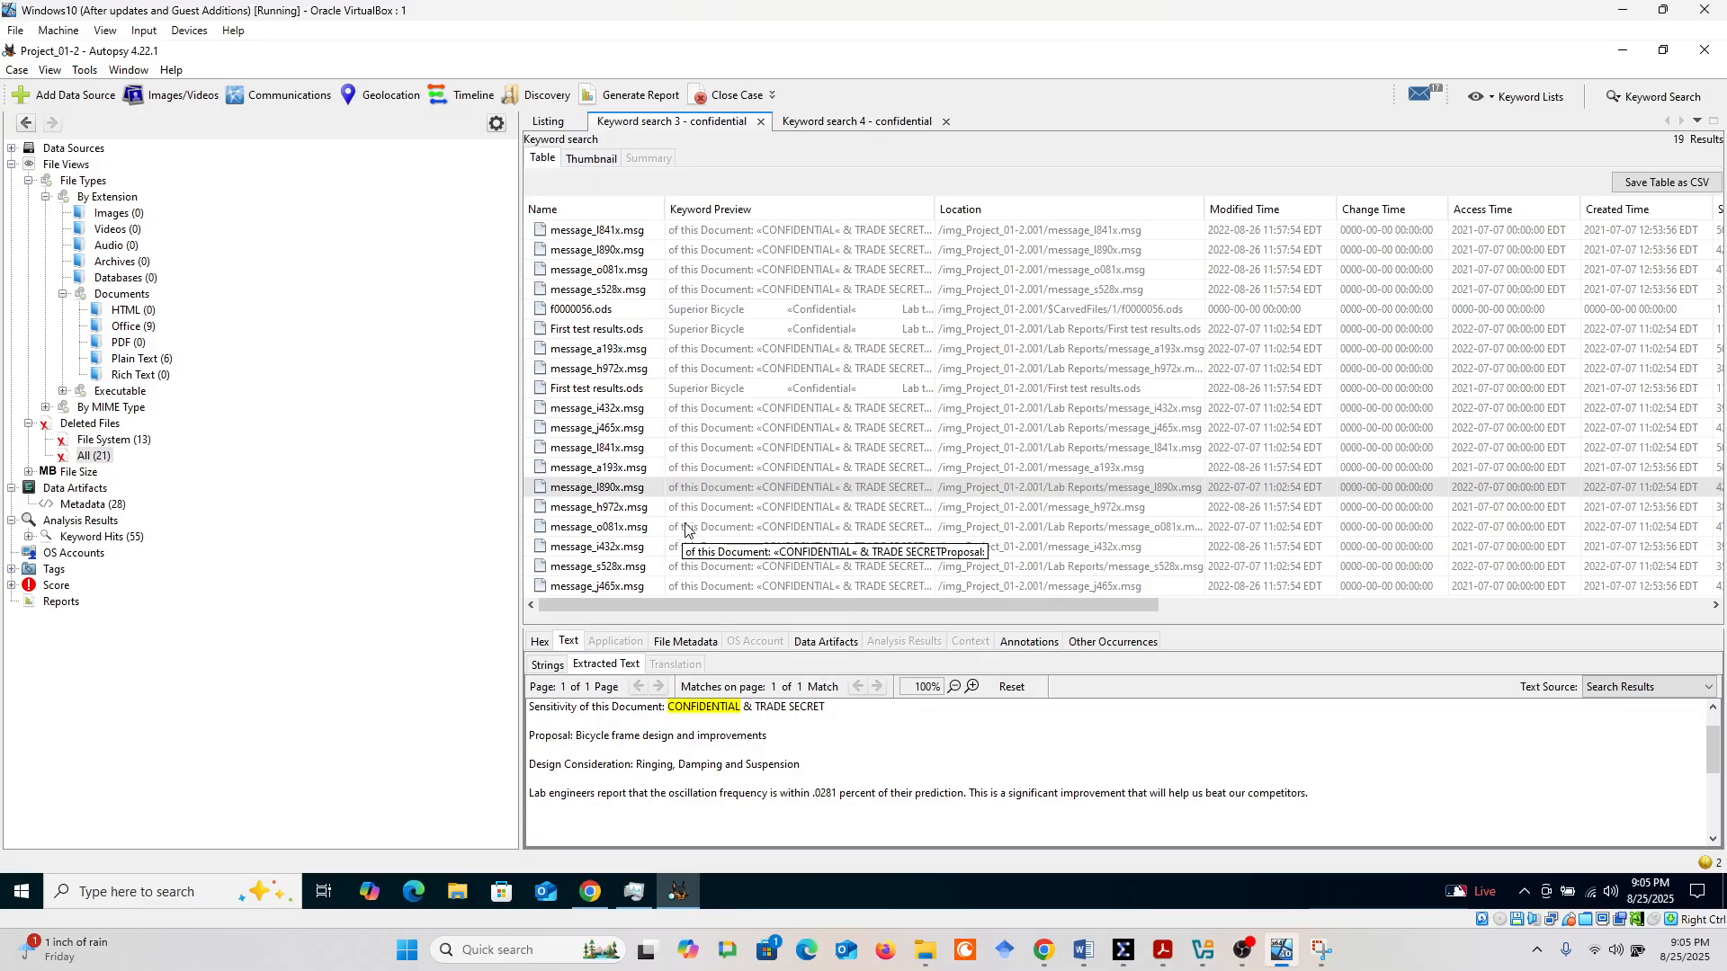
left_click(664, 352)
left_click(682, 268)
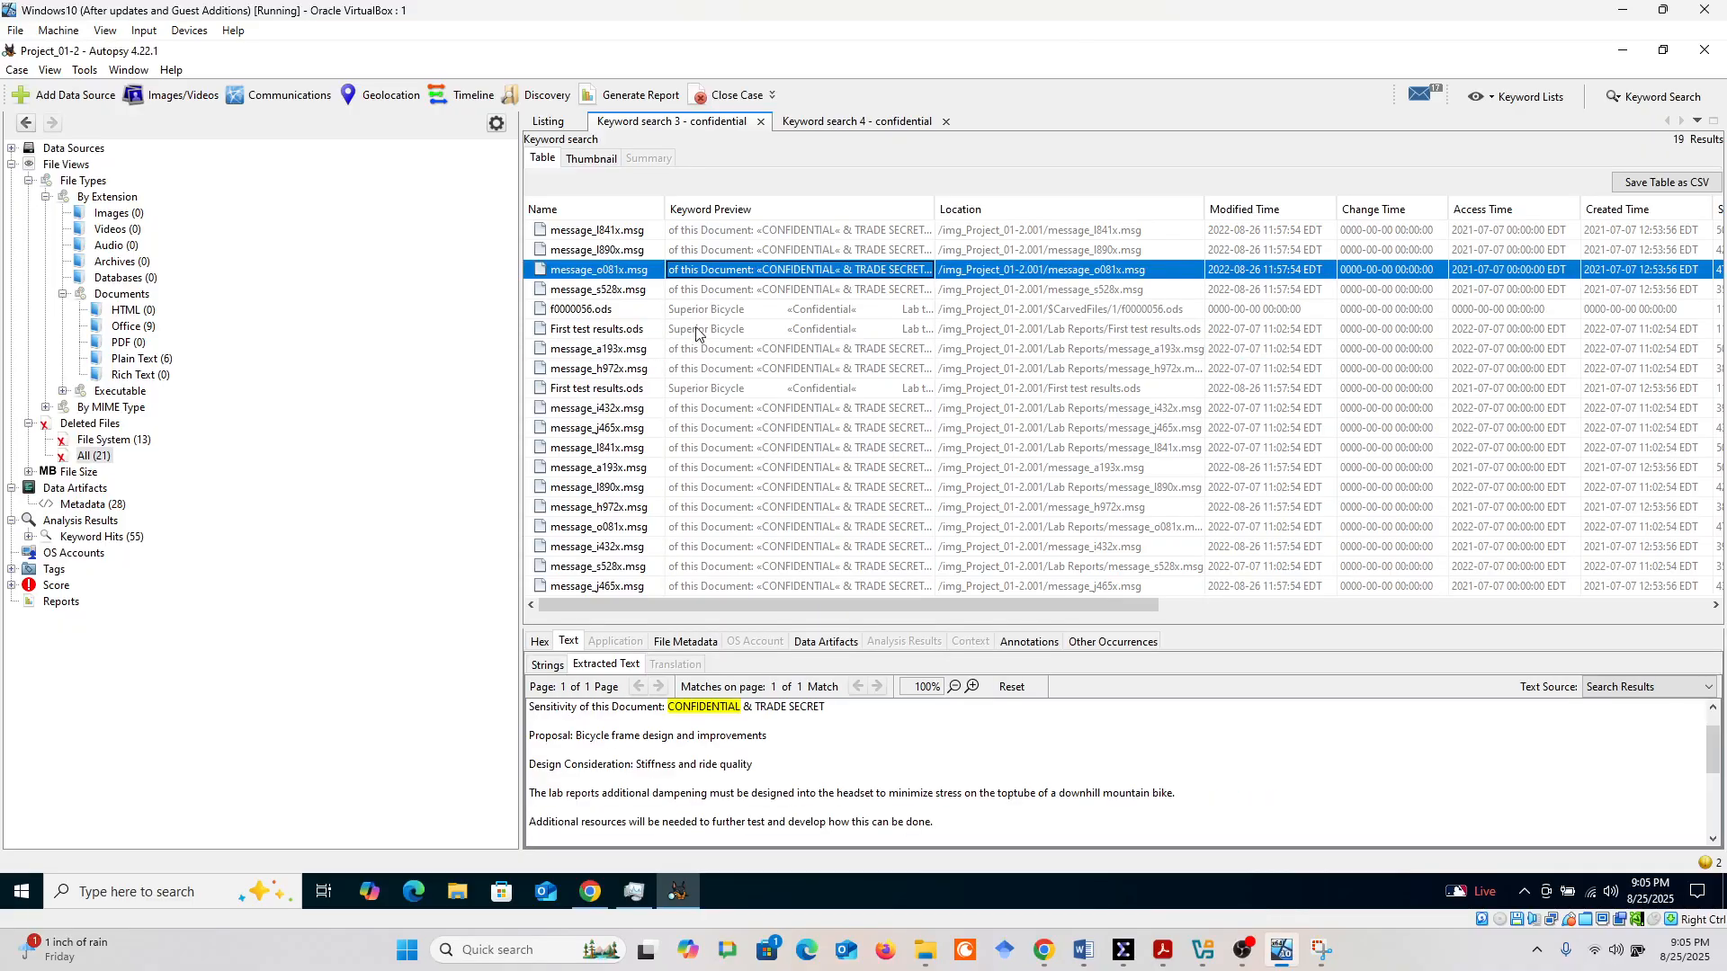
left_click(707, 406)
left_click(698, 487)
left_click(740, 528)
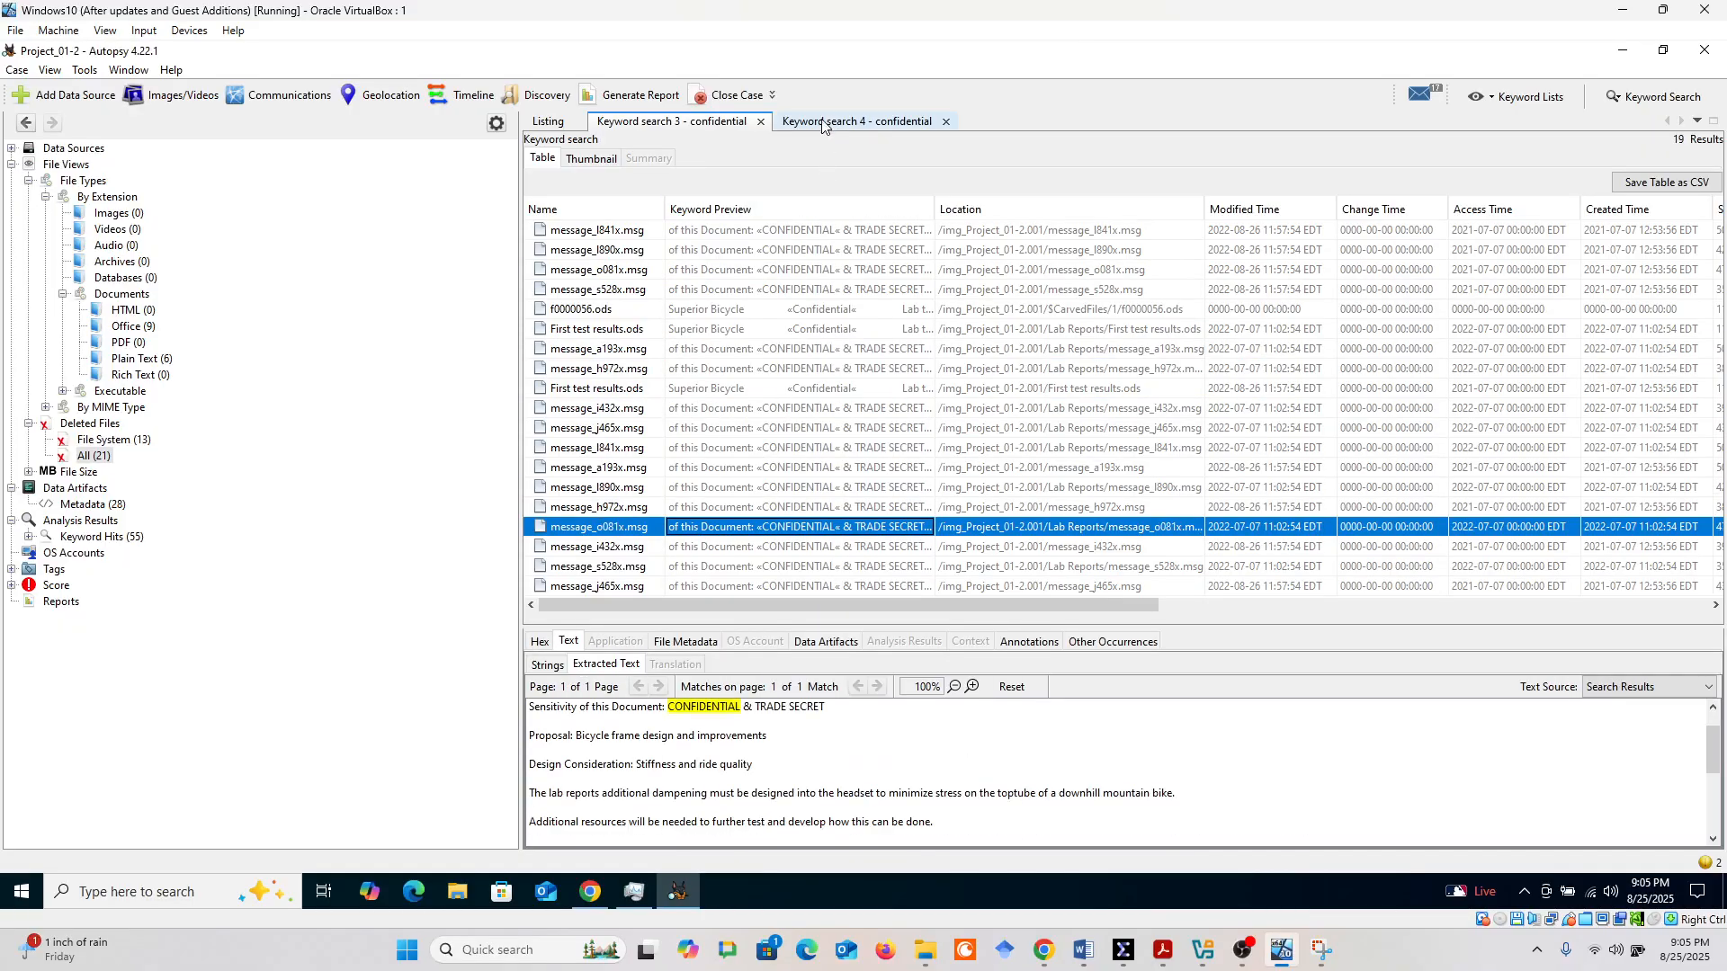
Switch back to the Keyword search 4 results and inspect files from message_i432x.msg to message_j465x.msg, then up to f0000056.ods
left_click(826, 123)
left_click(800, 409)
left_click(784, 447)
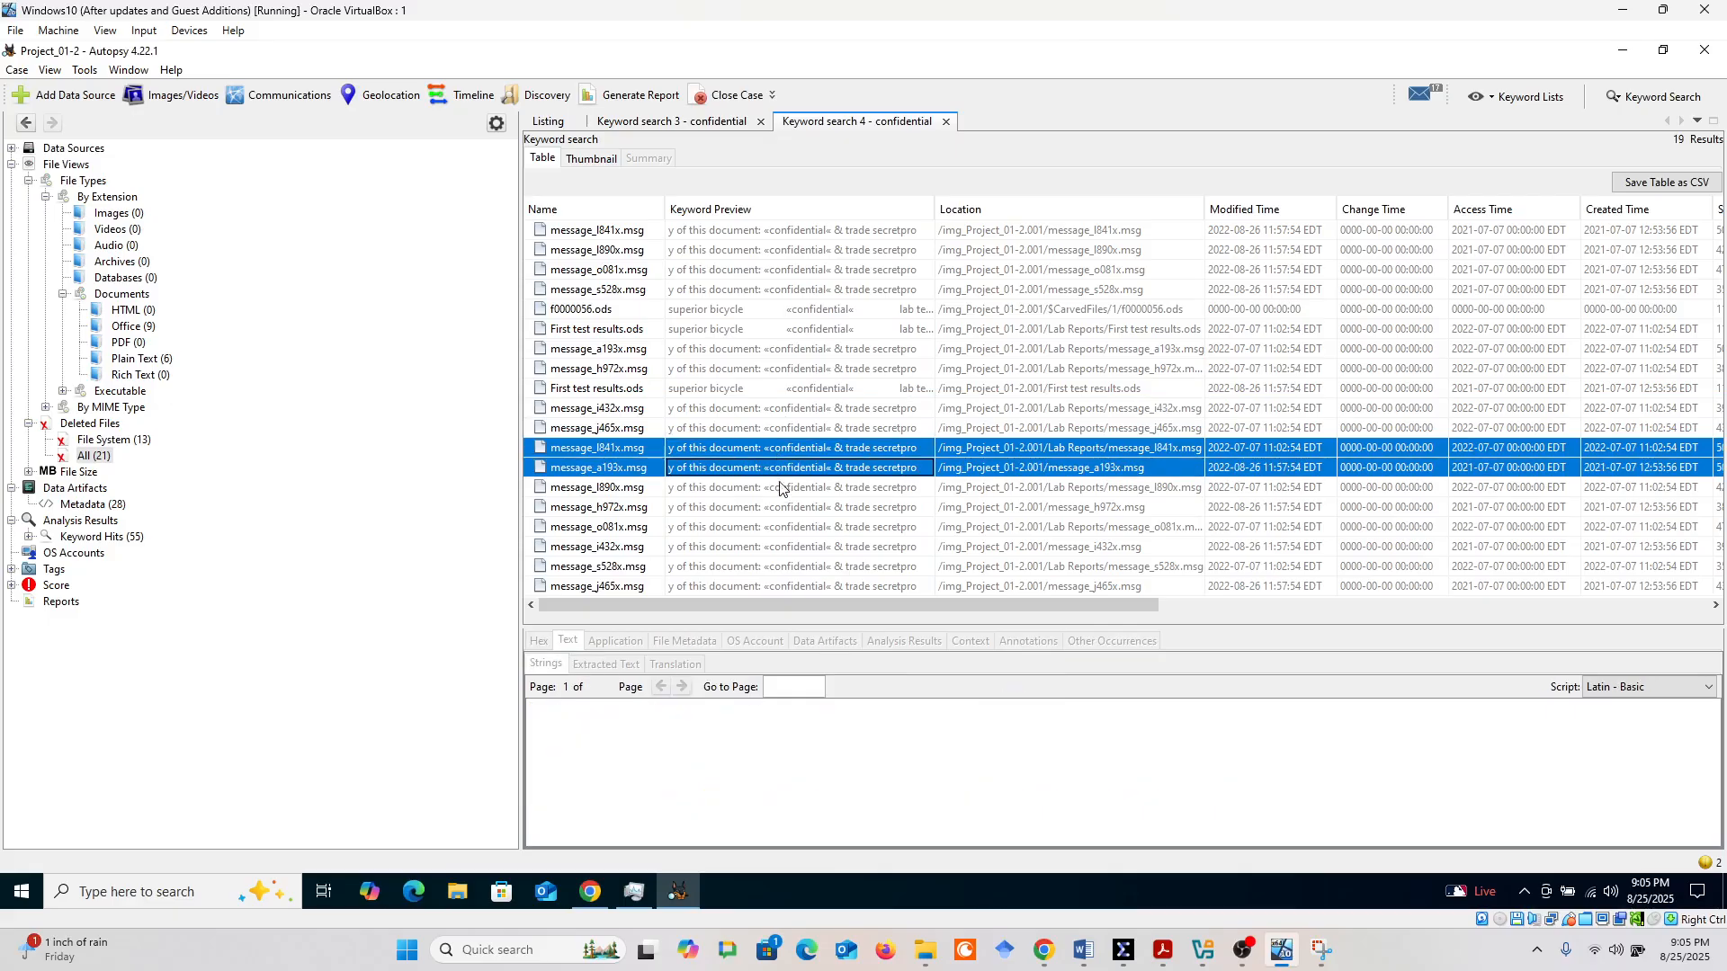
left_click(779, 506)
left_click(770, 549)
left_click(766, 566)
left_click(763, 585)
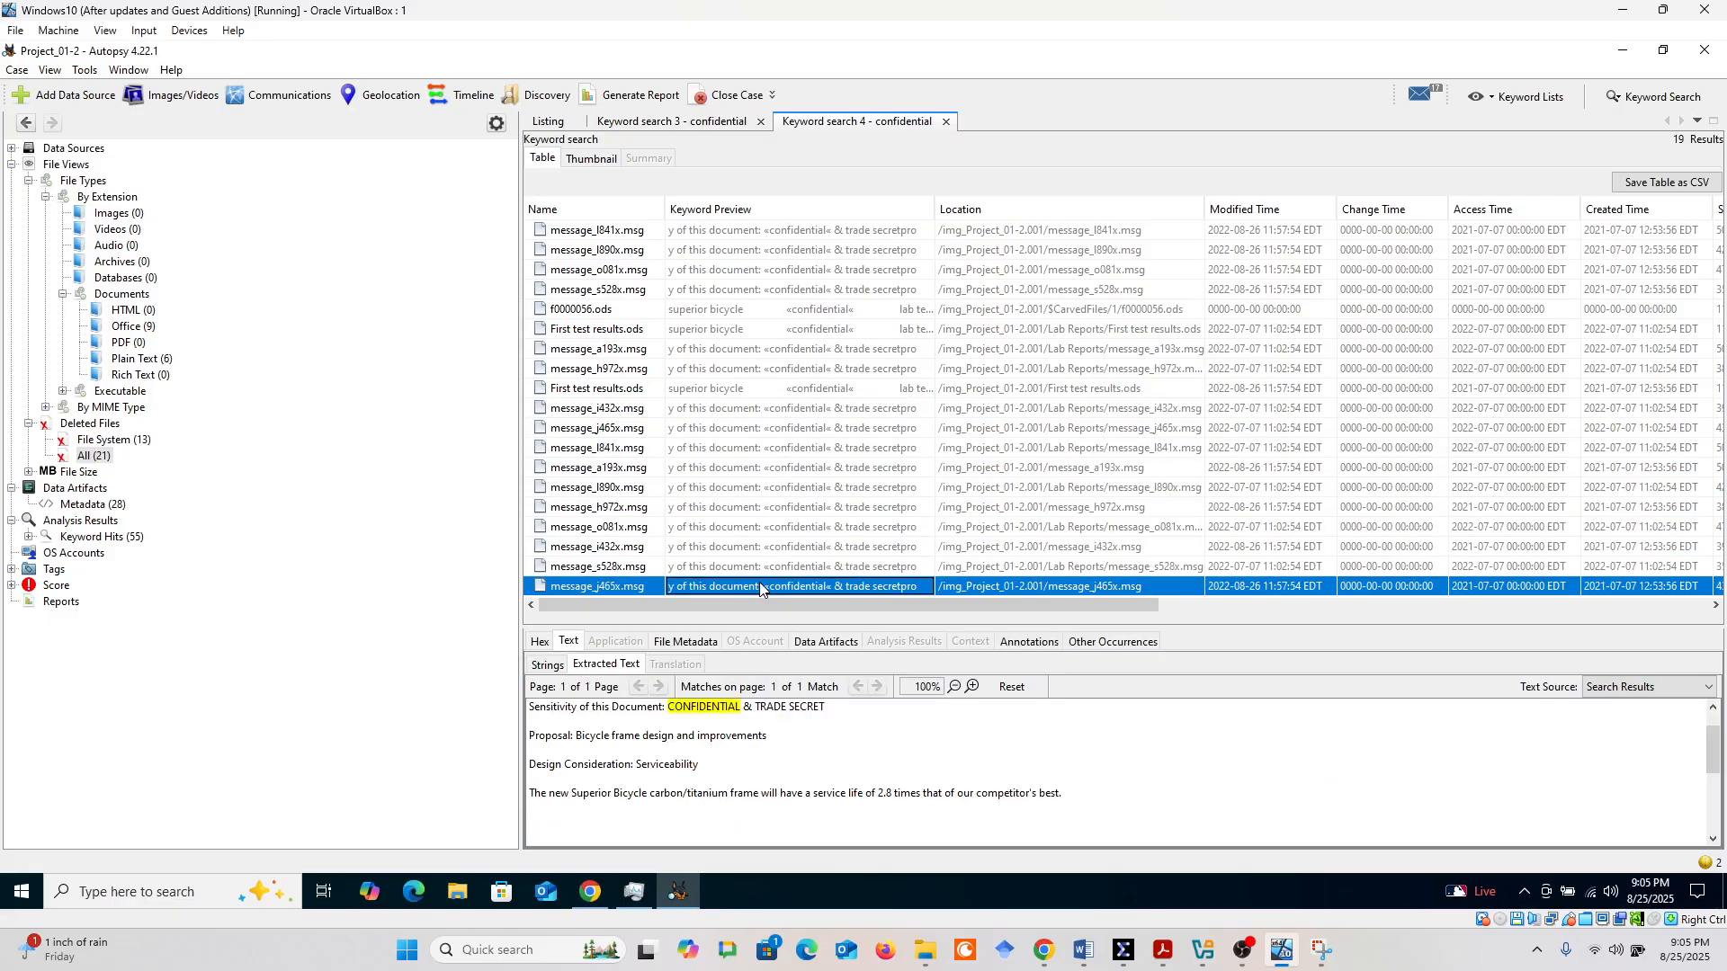
left_click(757, 528)
left_click(751, 469)
left_click(746, 409)
left_click(735, 369)
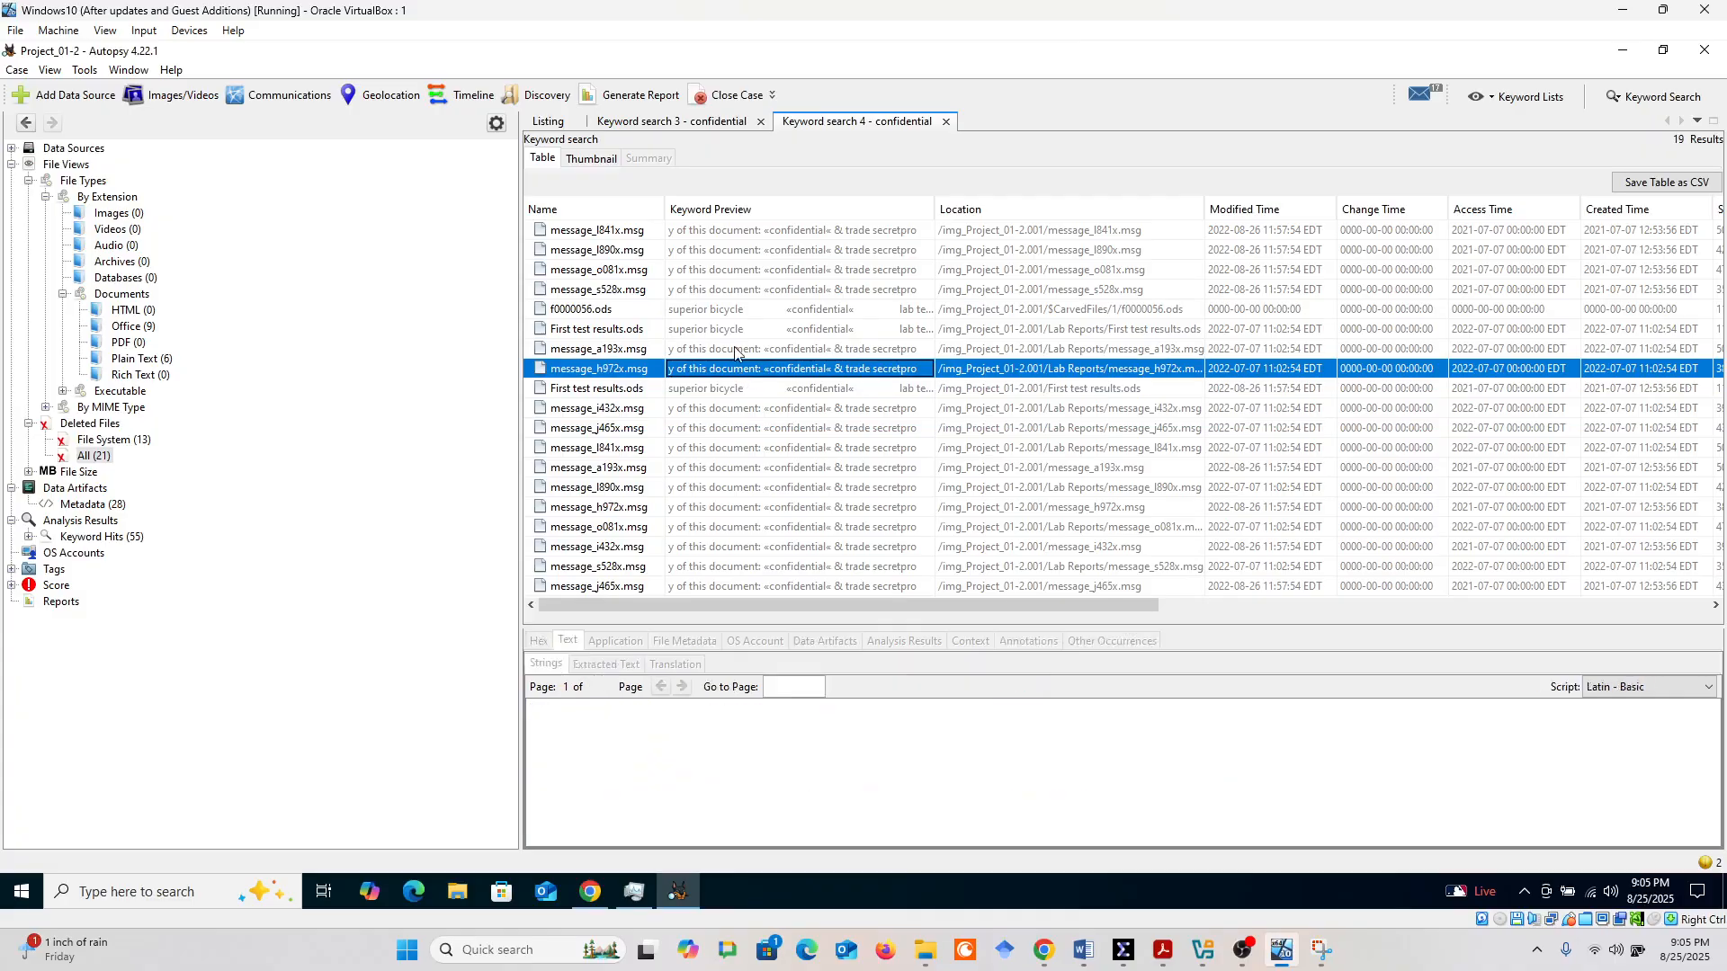
left_click(724, 309)
Reopen the exact-match results and review the text of the listed files, including First test results.ods, message_i432x.msg and f0000056.ods
left_click(695, 122)
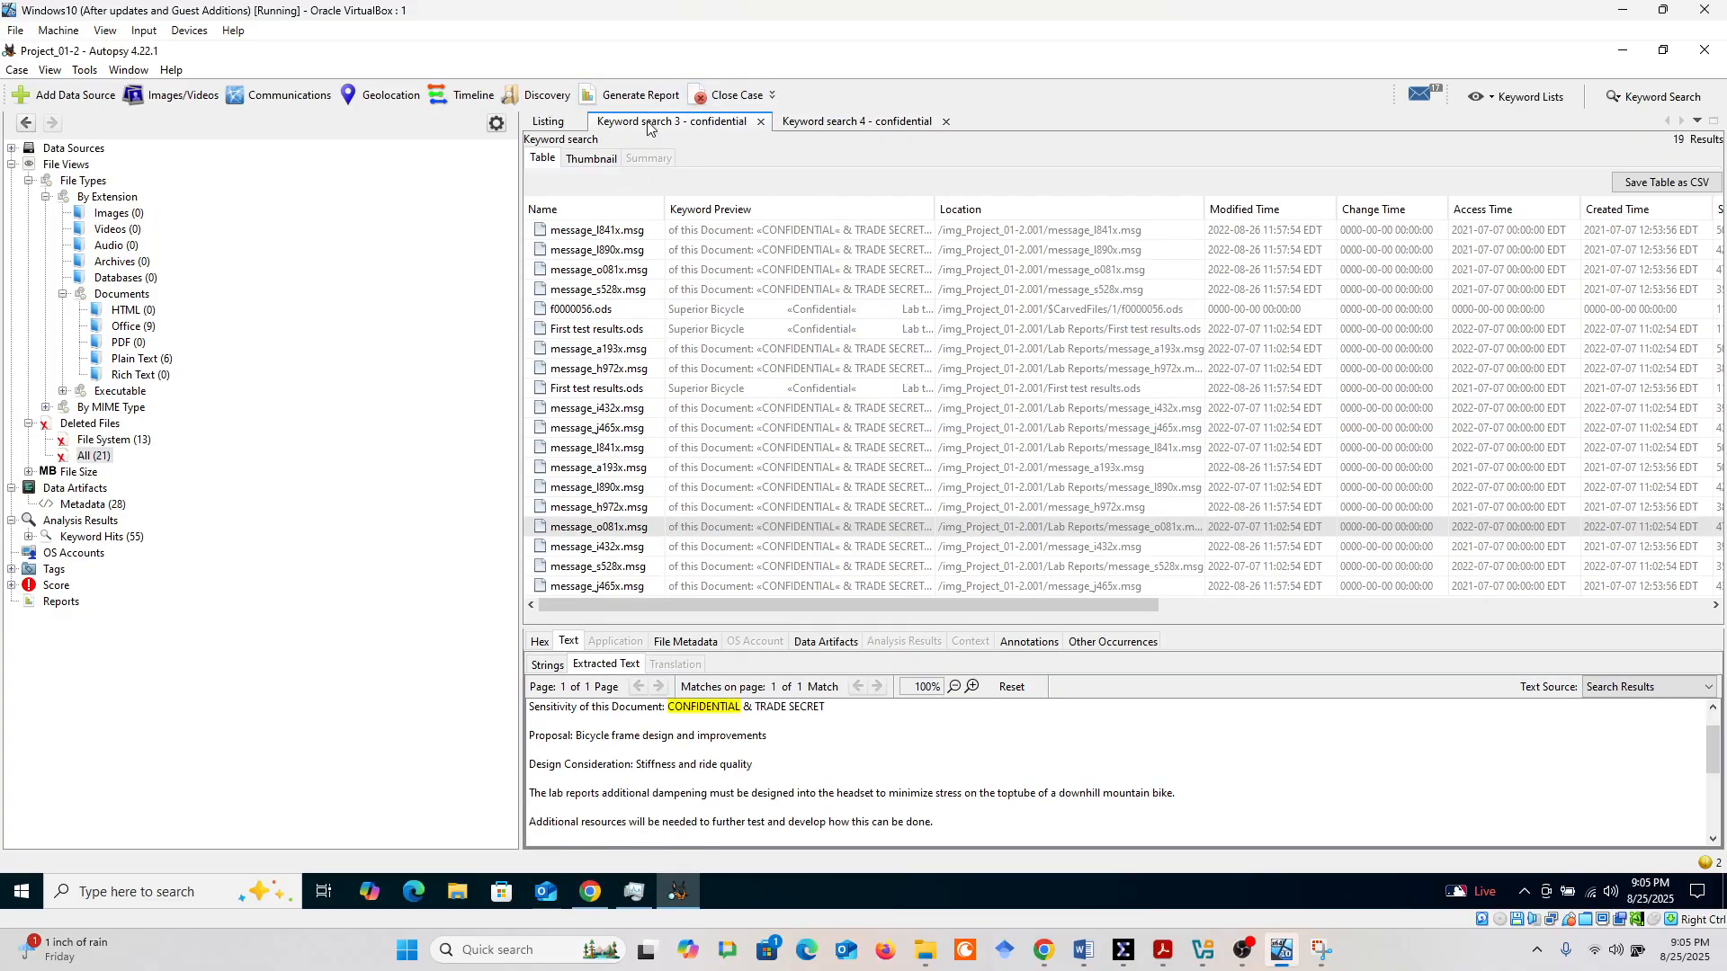
left_click(705, 250)
left_click(693, 328)
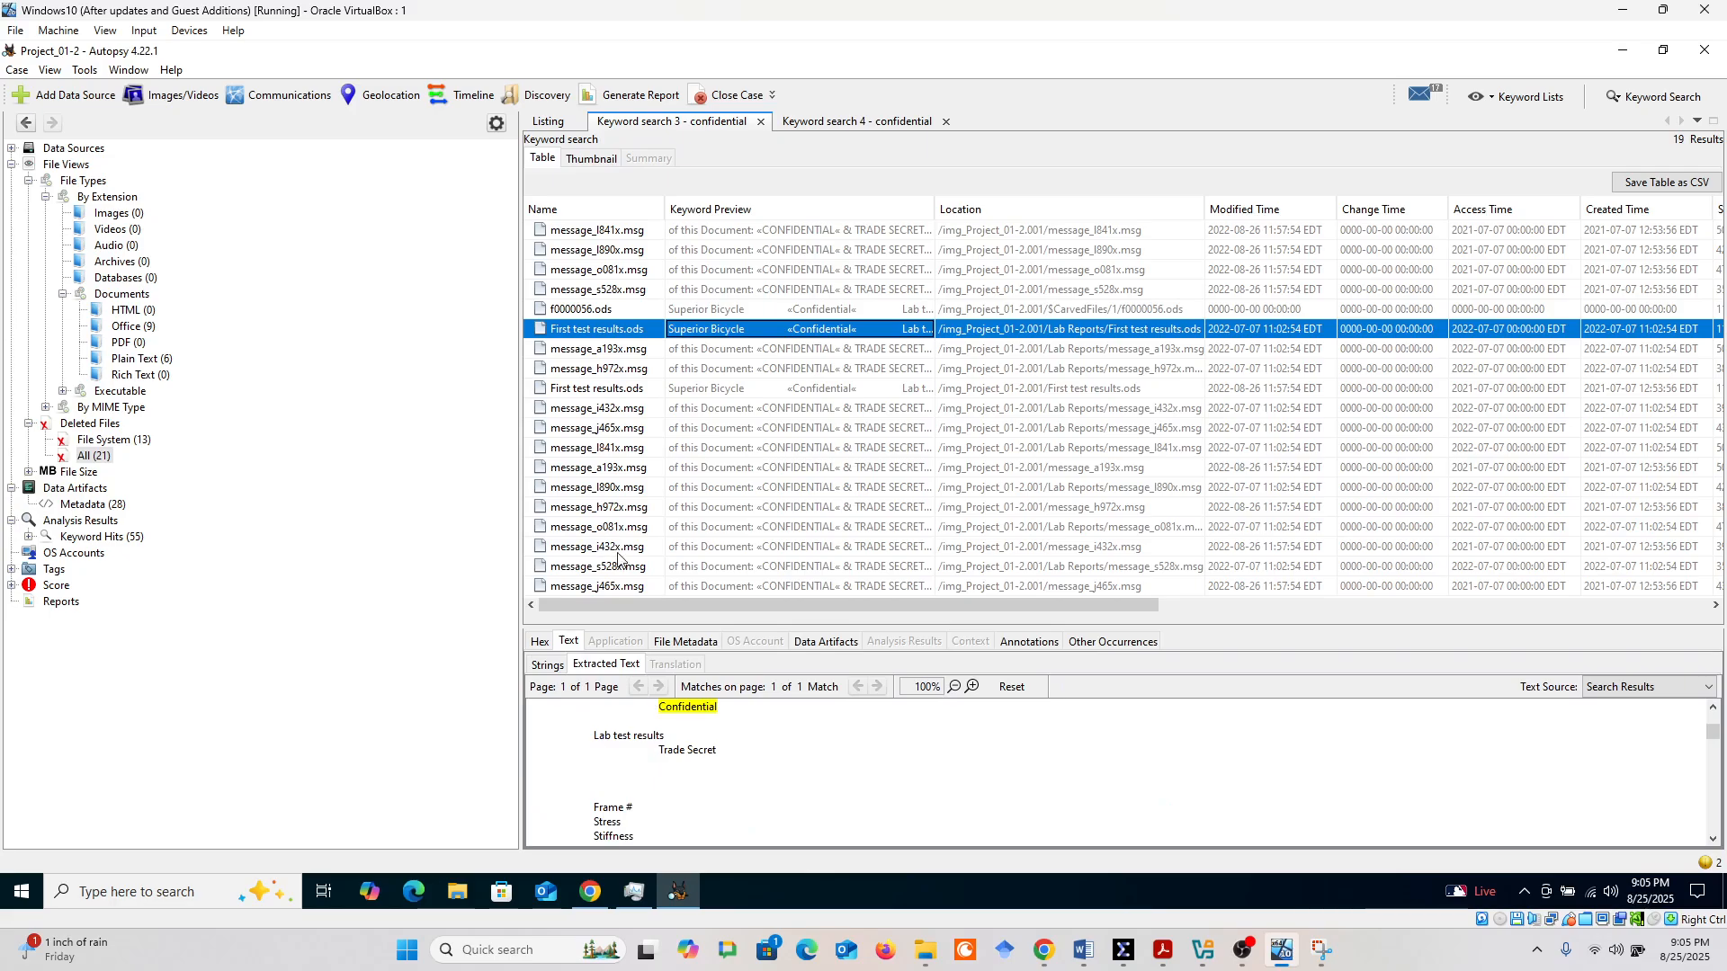
left_click(760, 516)
left_click(753, 547)
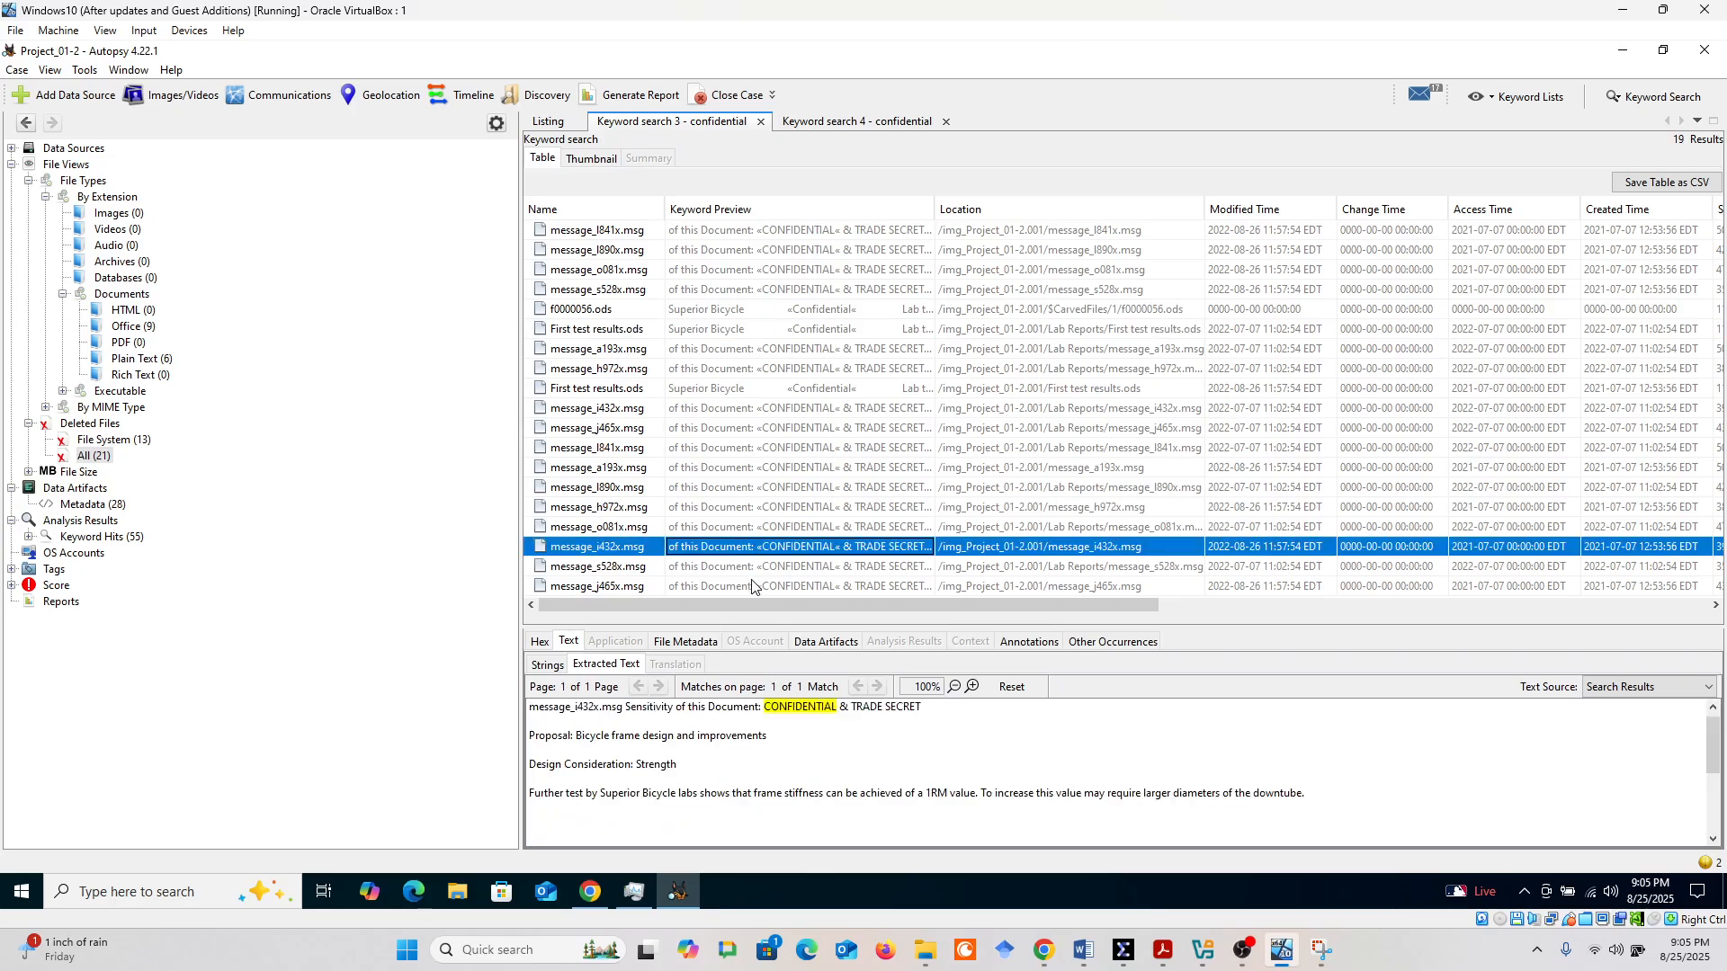
left_click(756, 585)
left_click(760, 567)
left_click(758, 543)
left_click(757, 527)
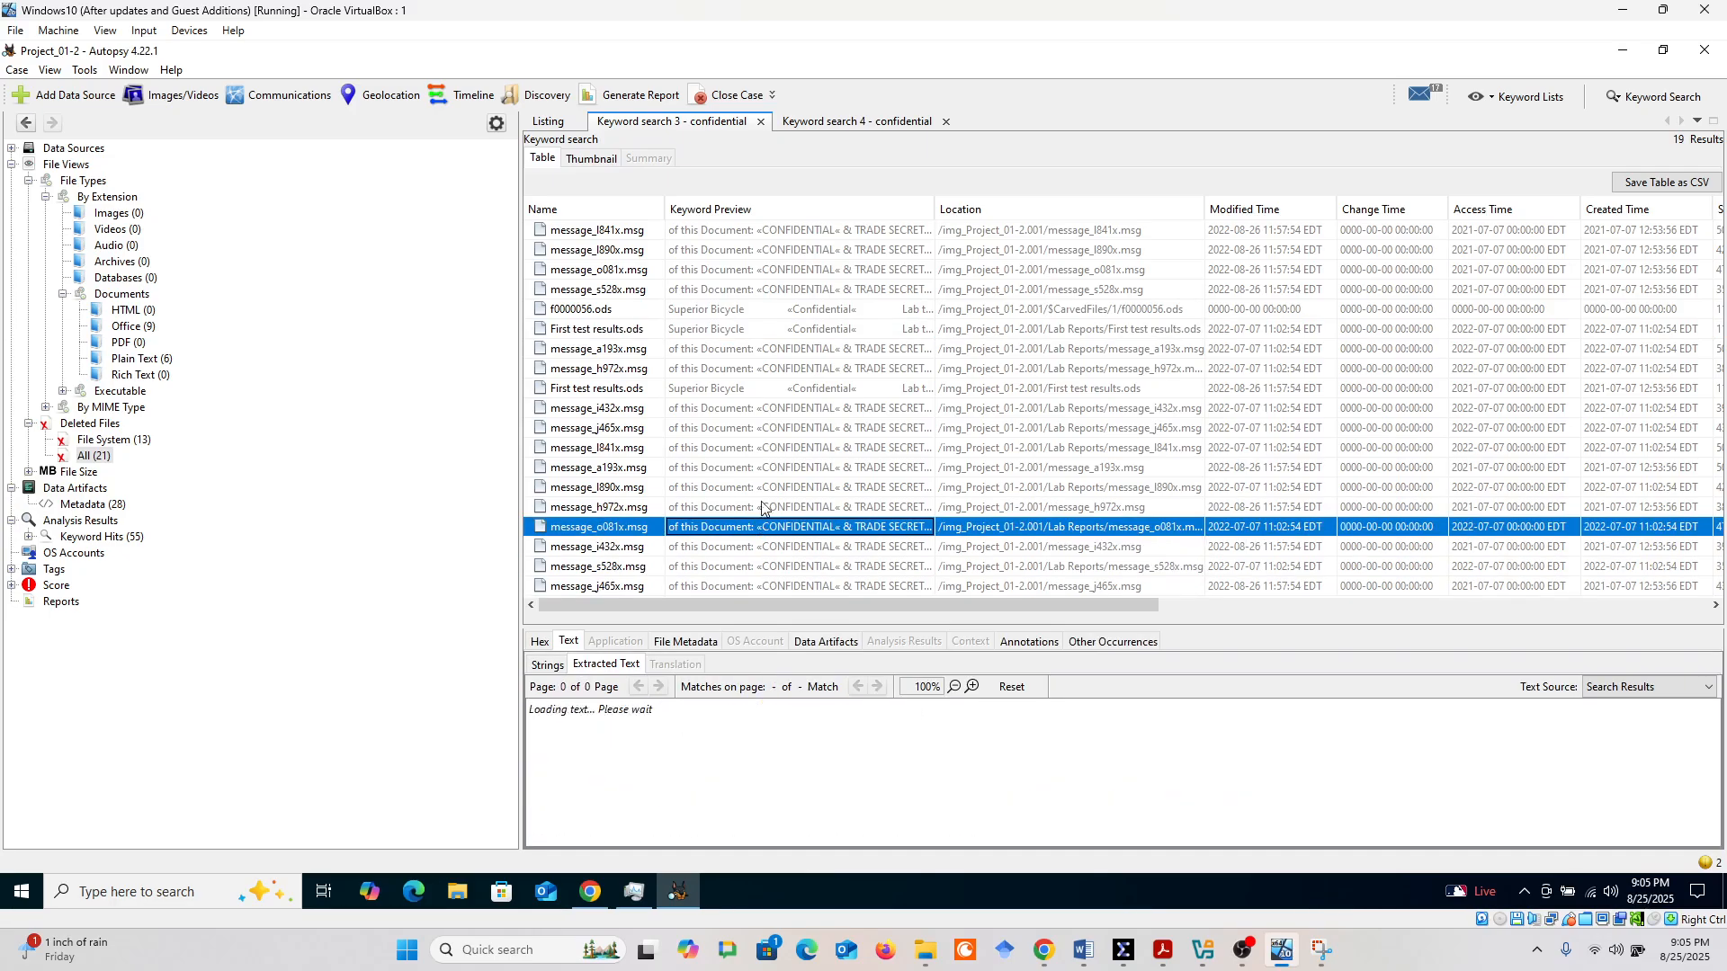
left_click(755, 466)
left_click(753, 447)
left_click(751, 408)
left_click(749, 351)
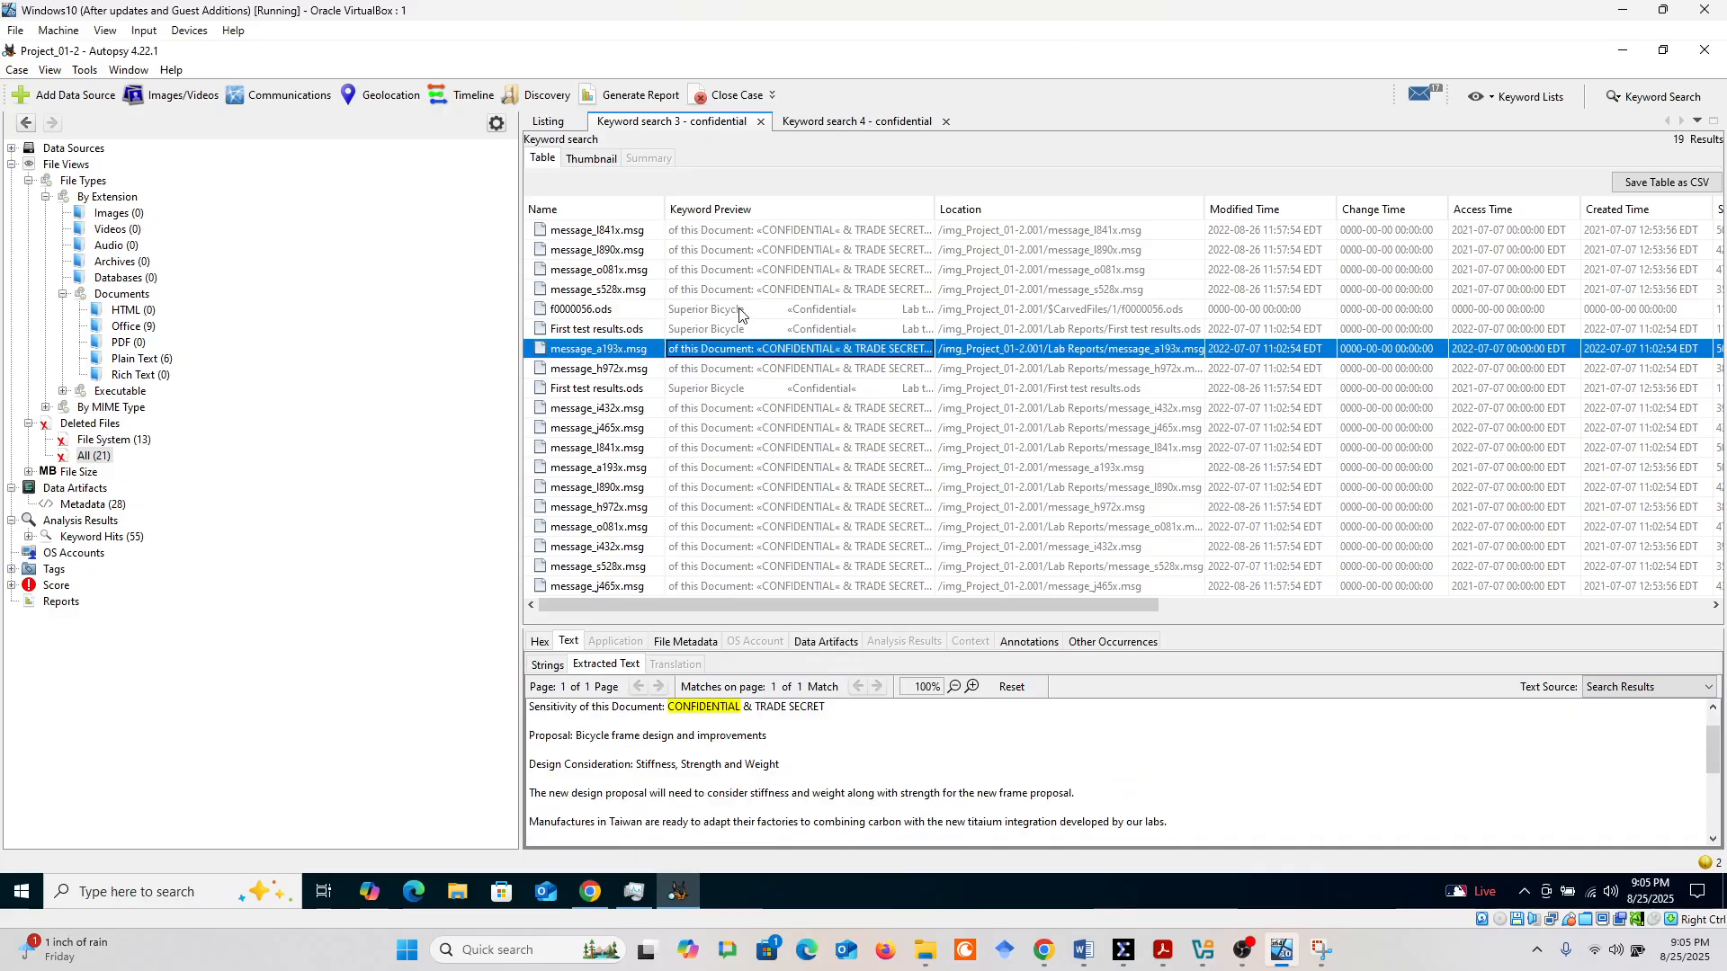
left_click(751, 309)
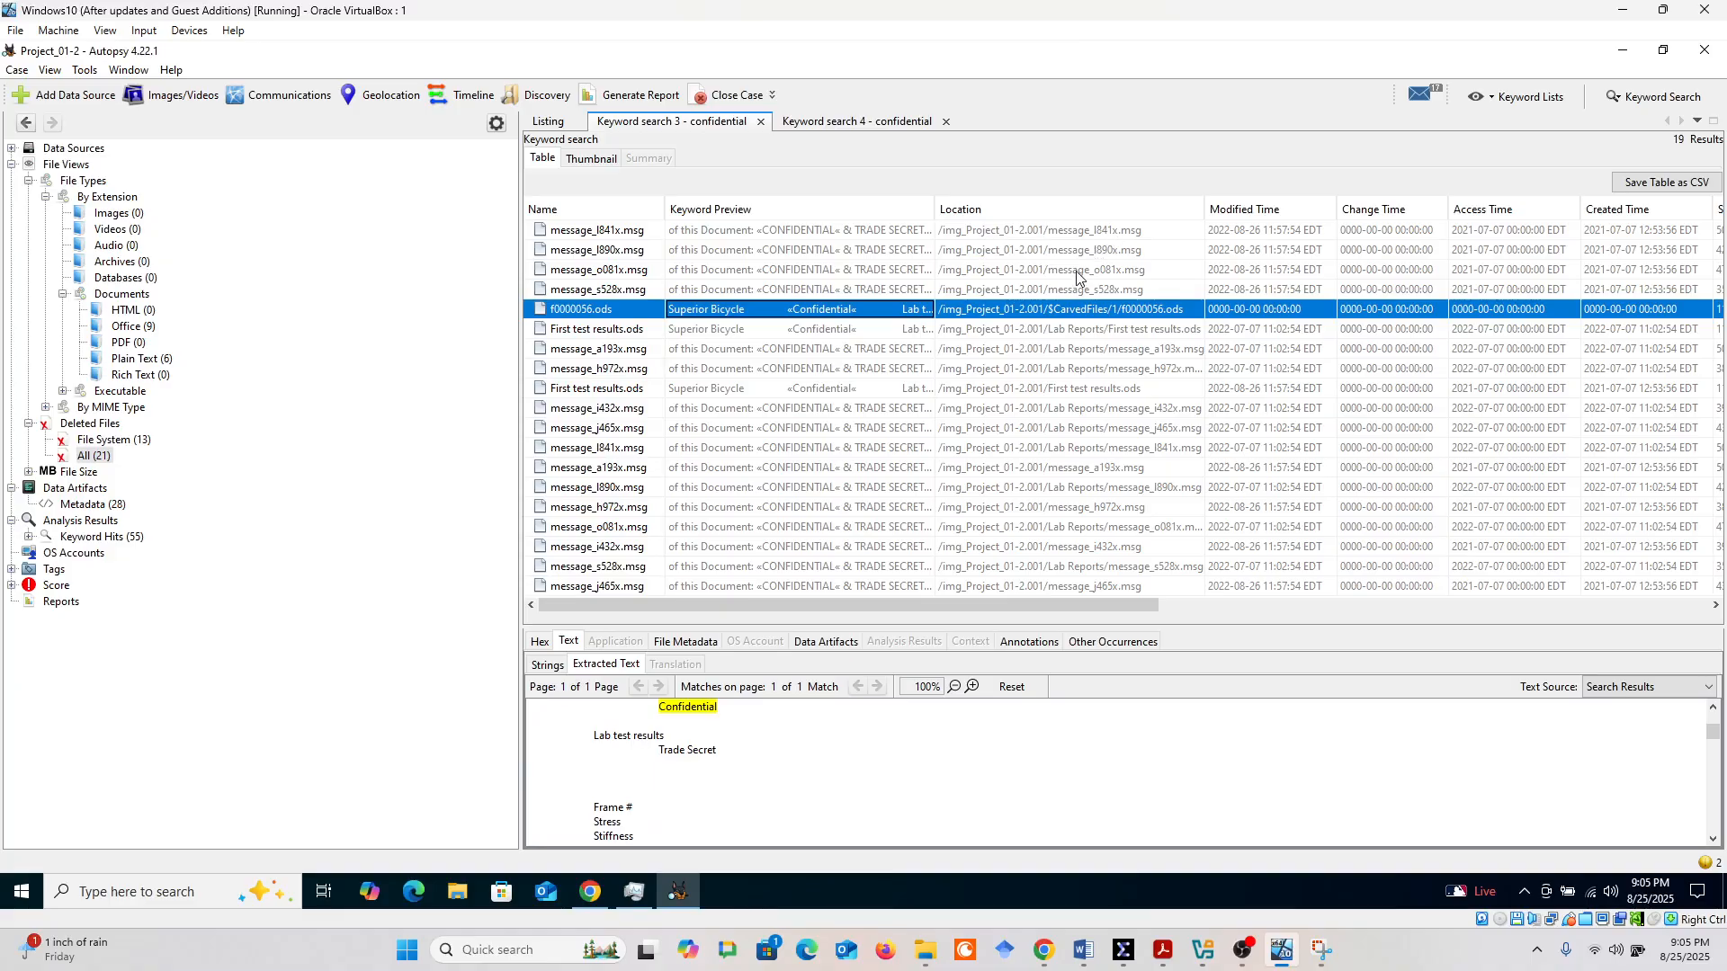
left_click(798, 508)
left_click(742, 567)
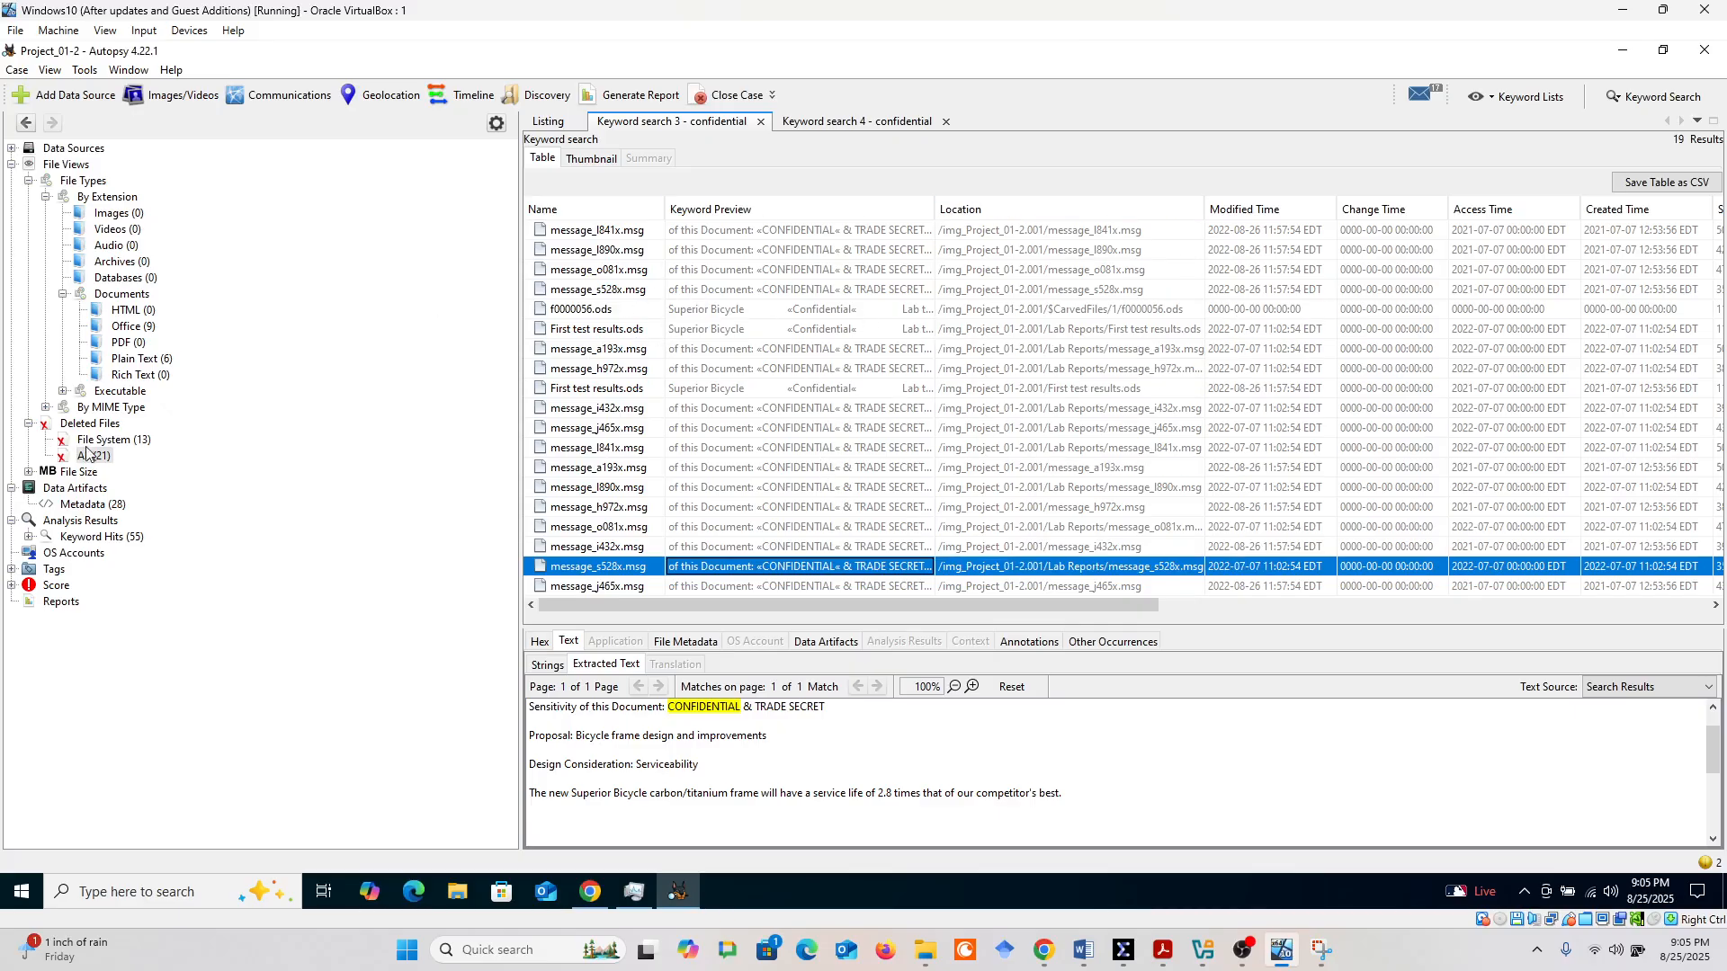
Look over the Deleted Files groups and list the Metadata entries under Data Artifacts
left_click(117, 425)
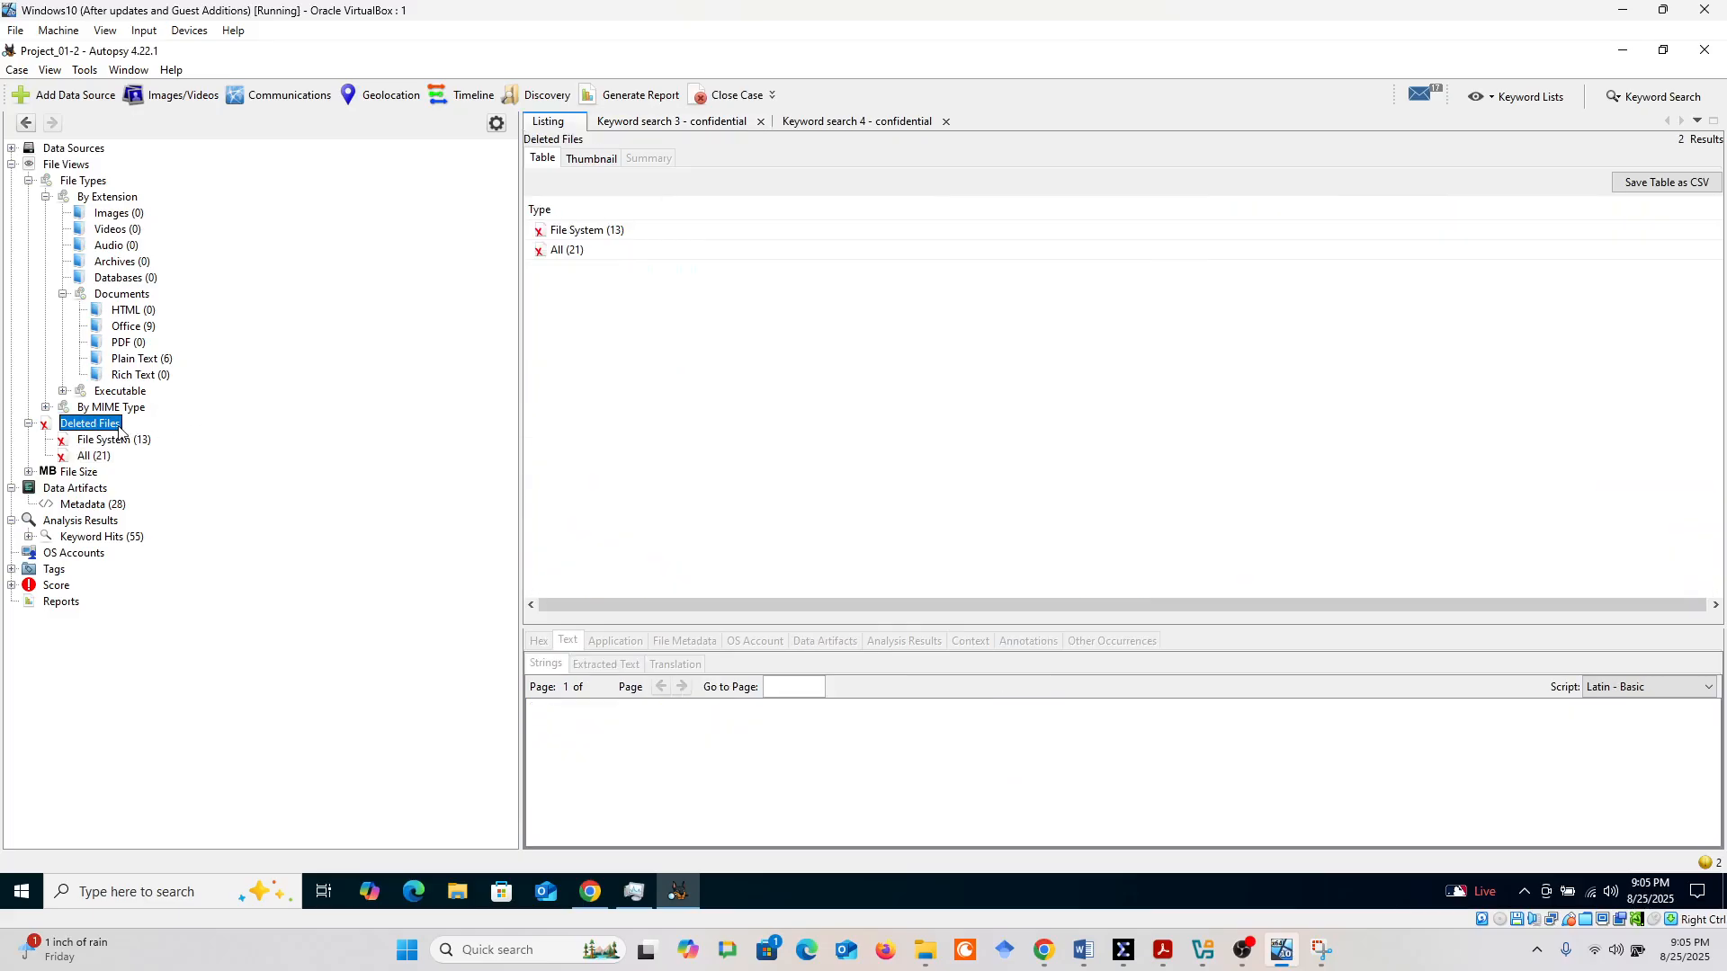
left_click(81, 490)
left_click(90, 505)
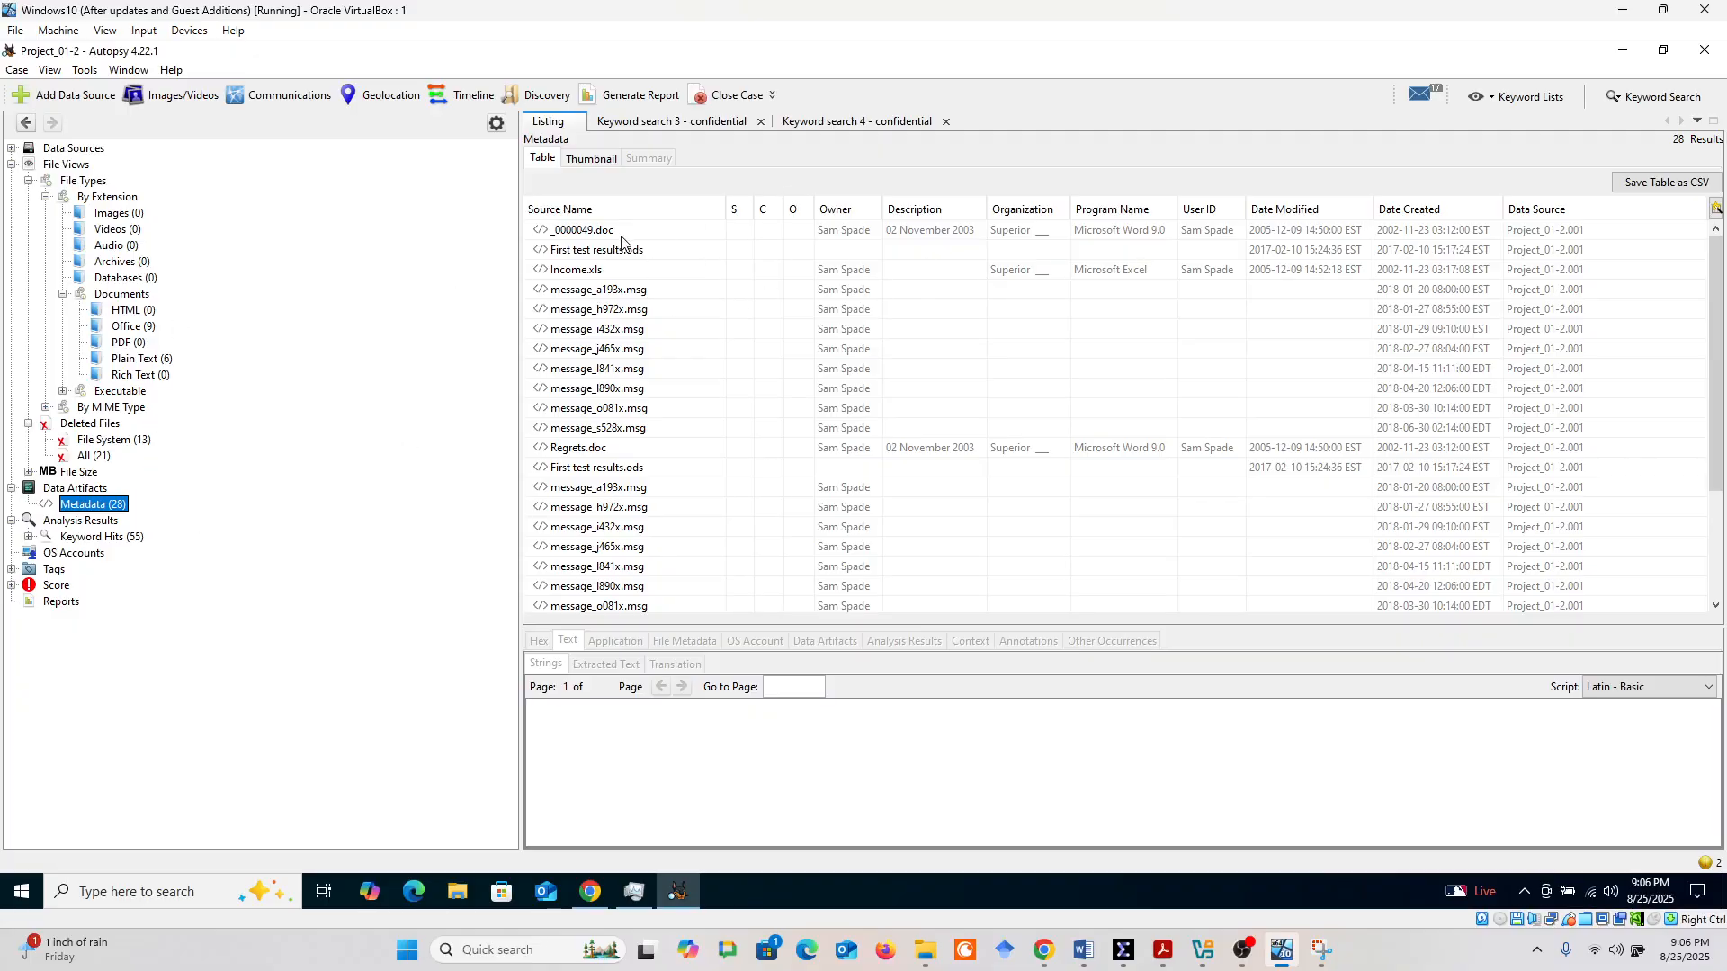
Examine the metadata entries of several files, including message_o081x.msg, First test results.ods, message_j465x.msg and message_a193x.msg
left_click(600, 330)
left_click(604, 370)
left_click(604, 410)
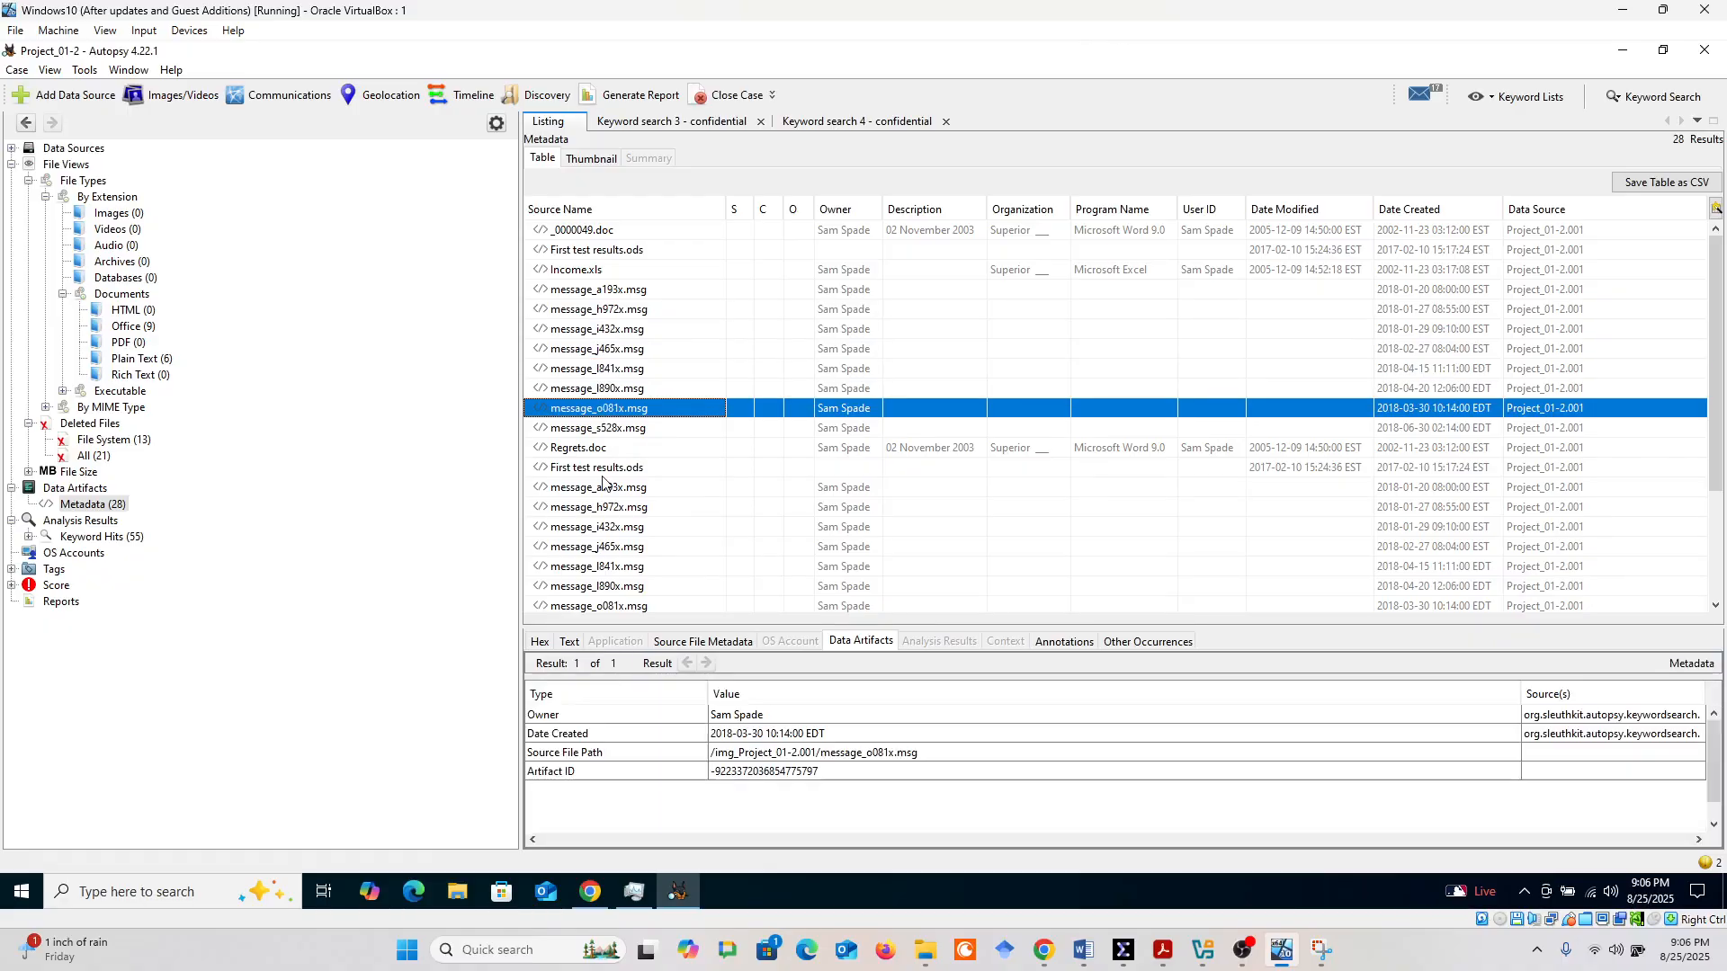
left_click(604, 471)
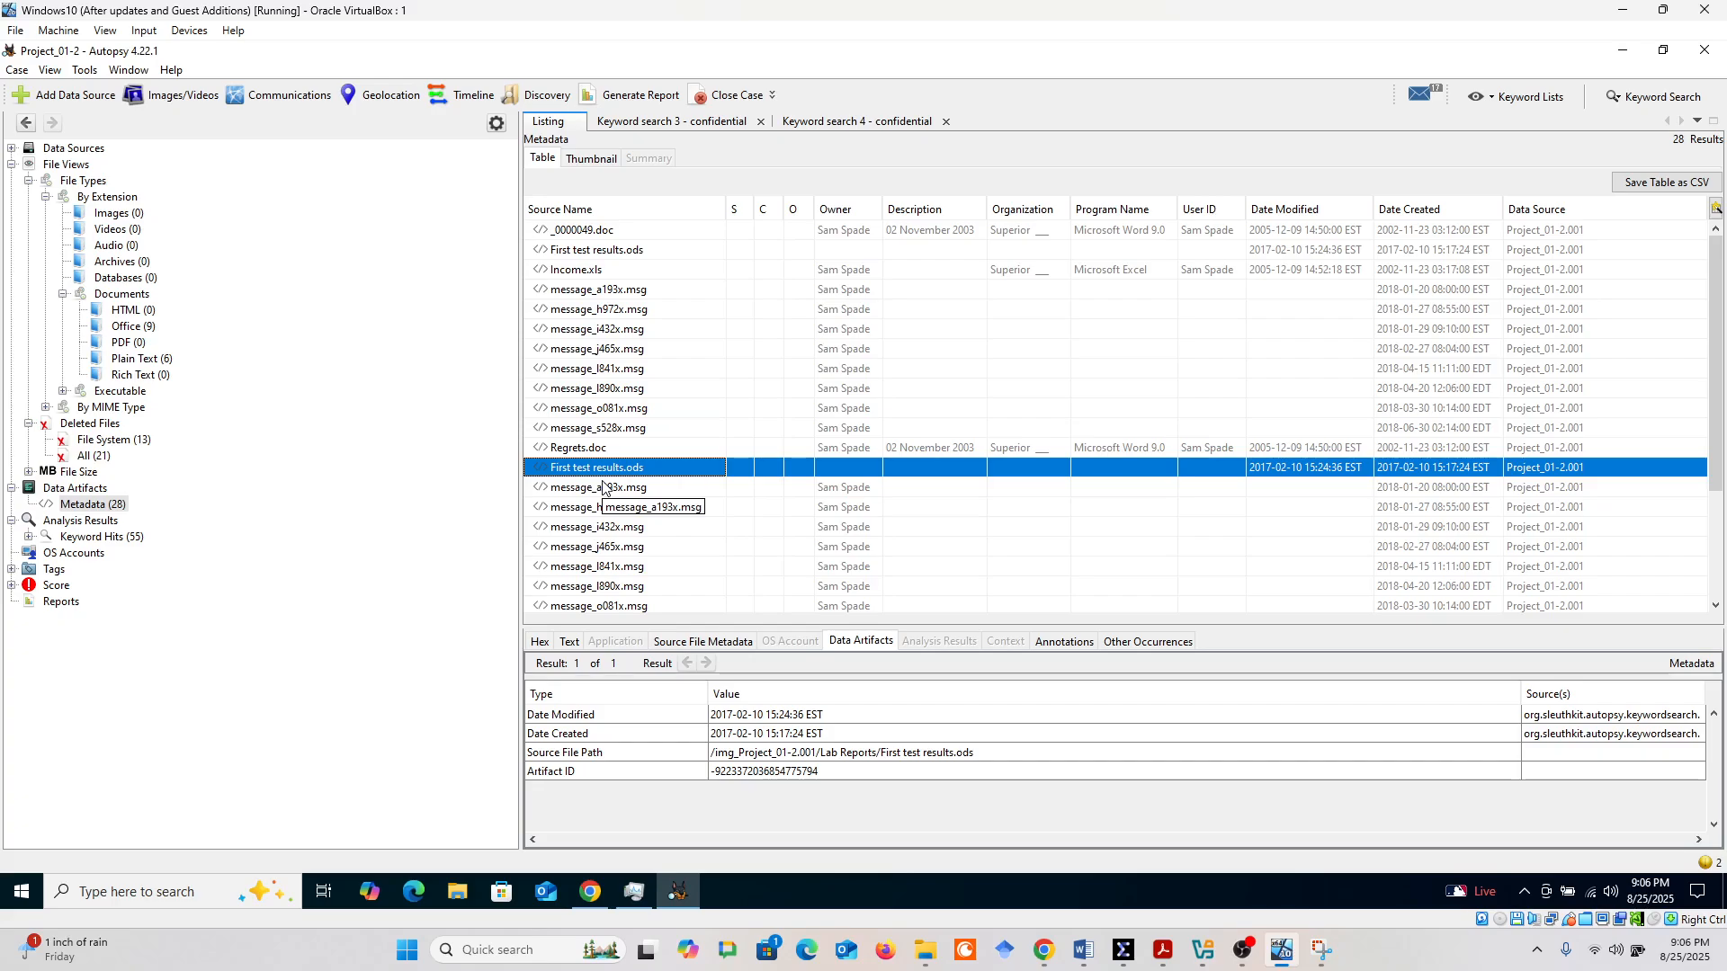
scroll(717, 428, "down", 3)
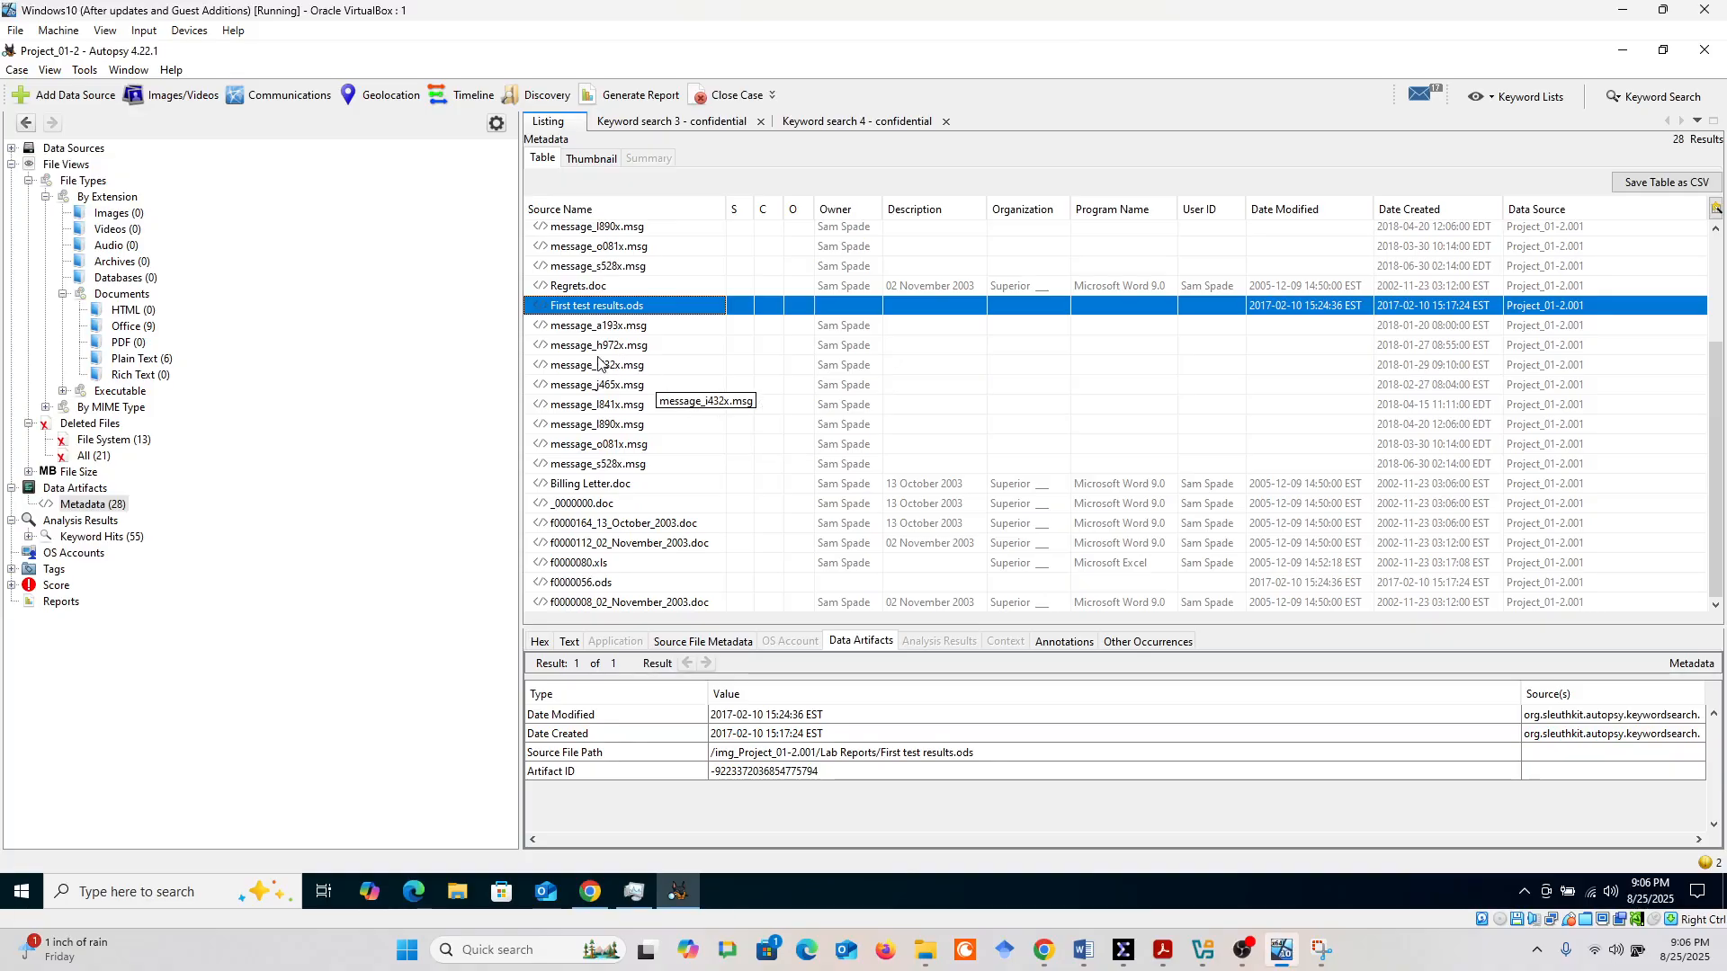
scroll(598, 363, "up", 3)
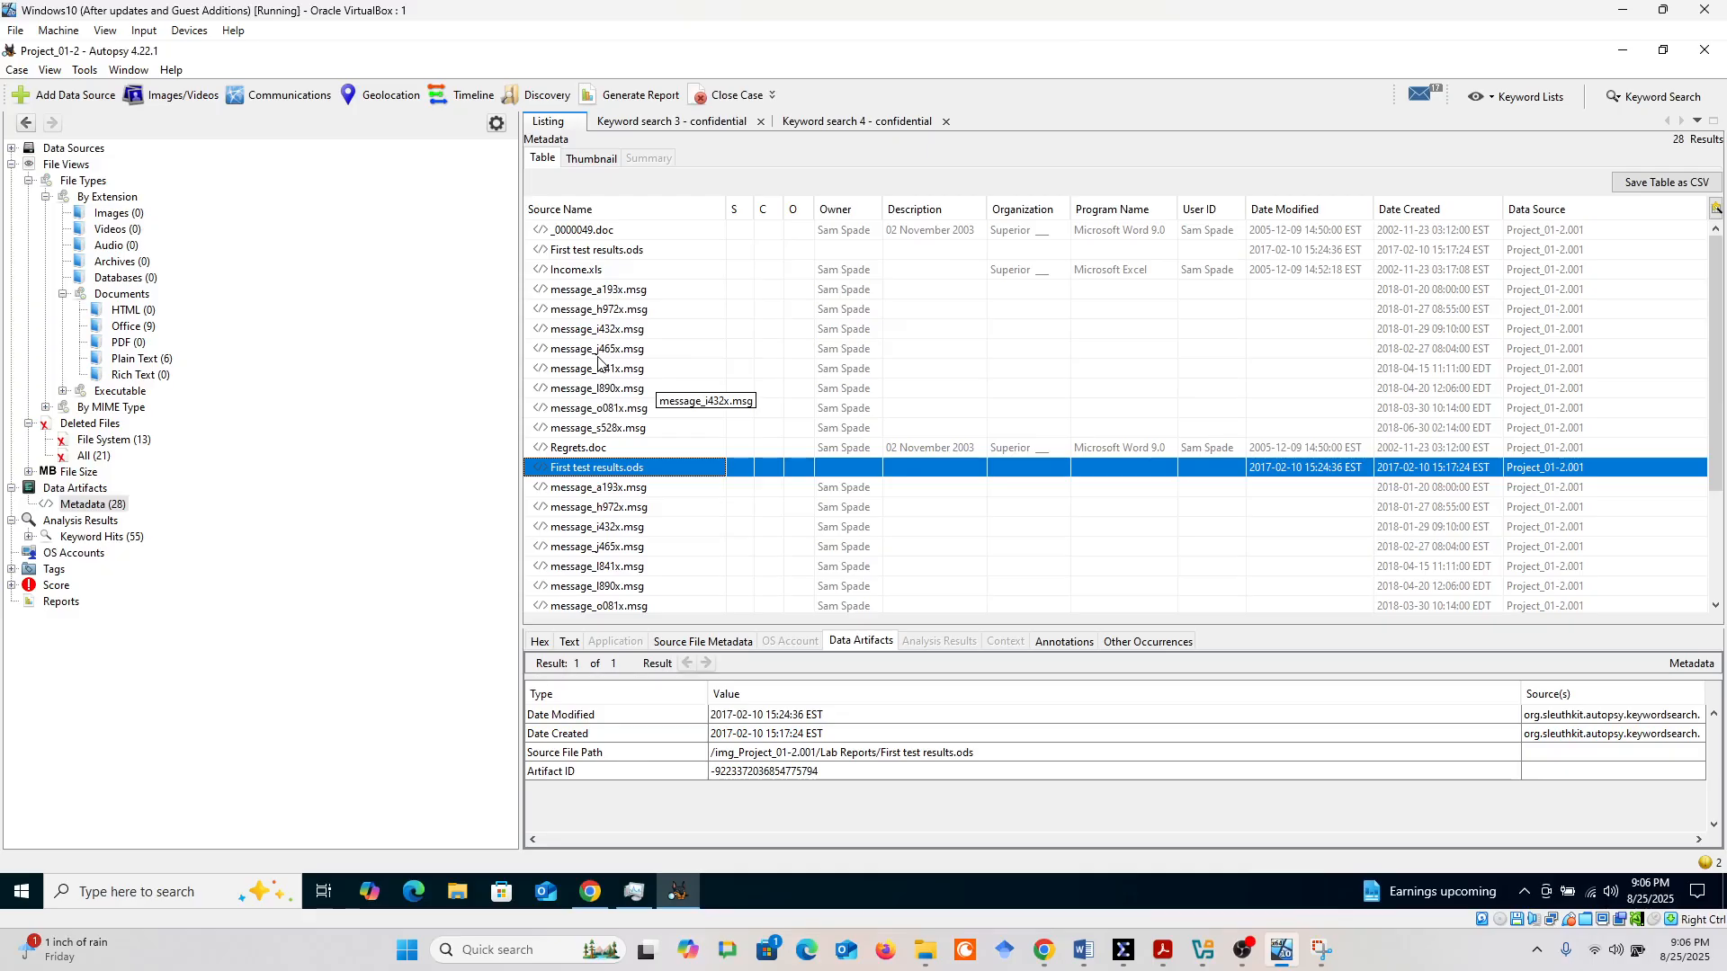
left_click(599, 314)
left_click(584, 409)
left_click(587, 352)
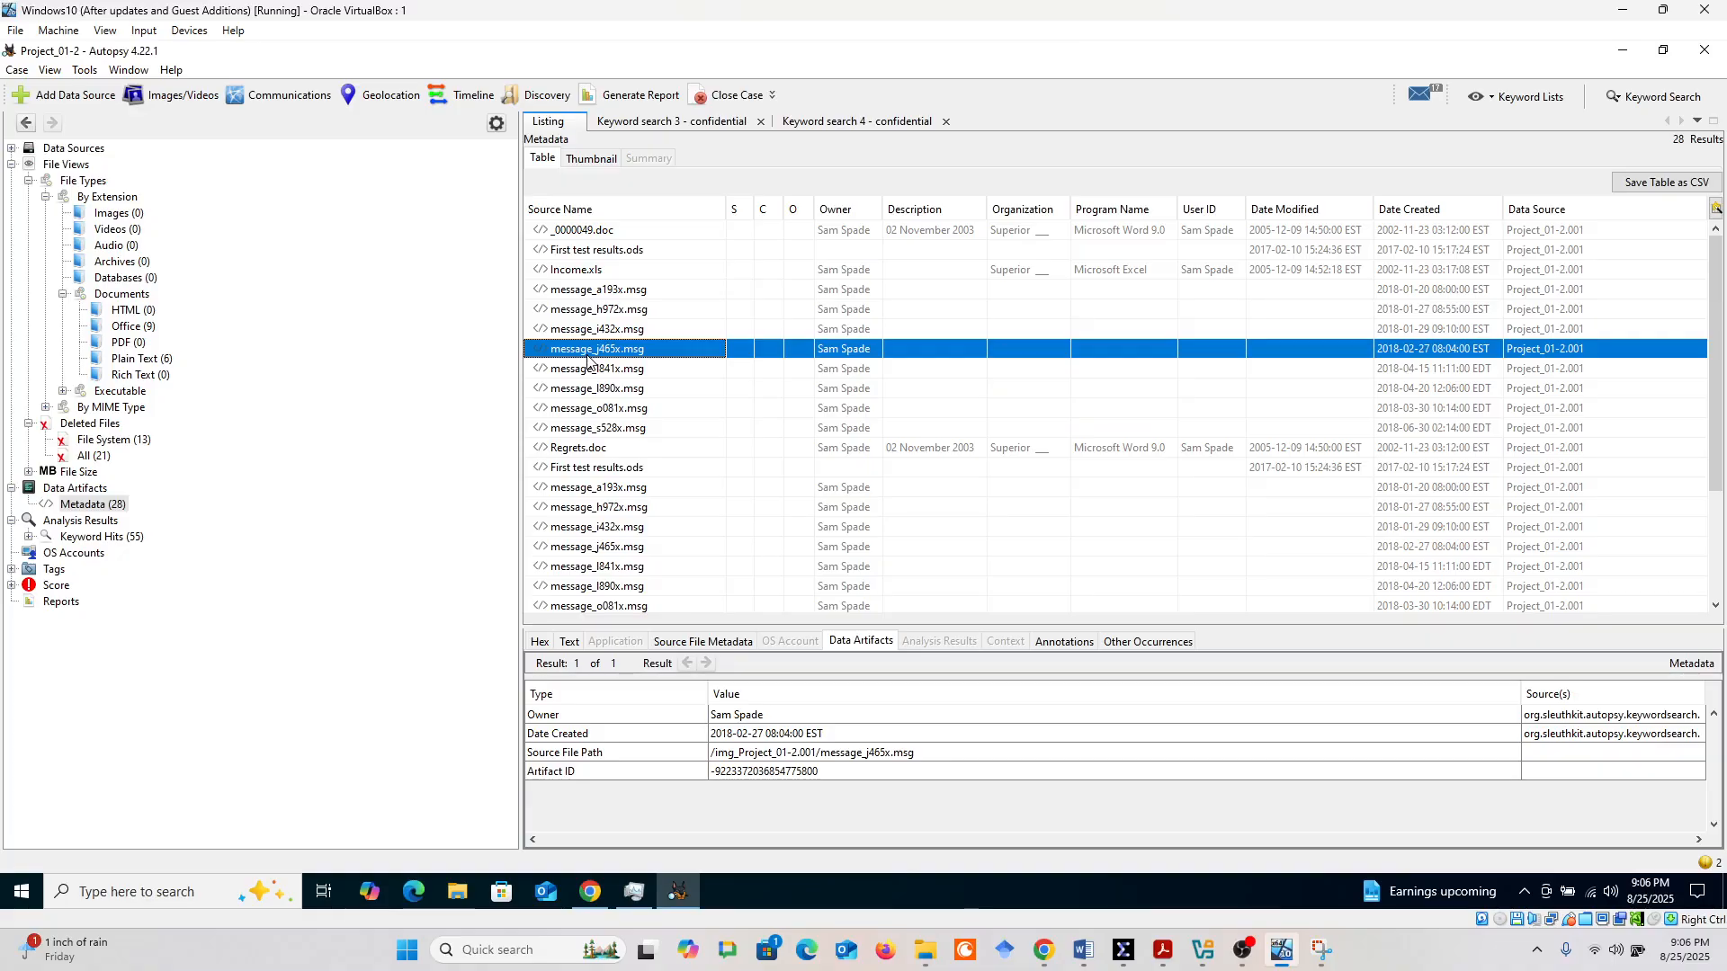
left_click(596, 288)
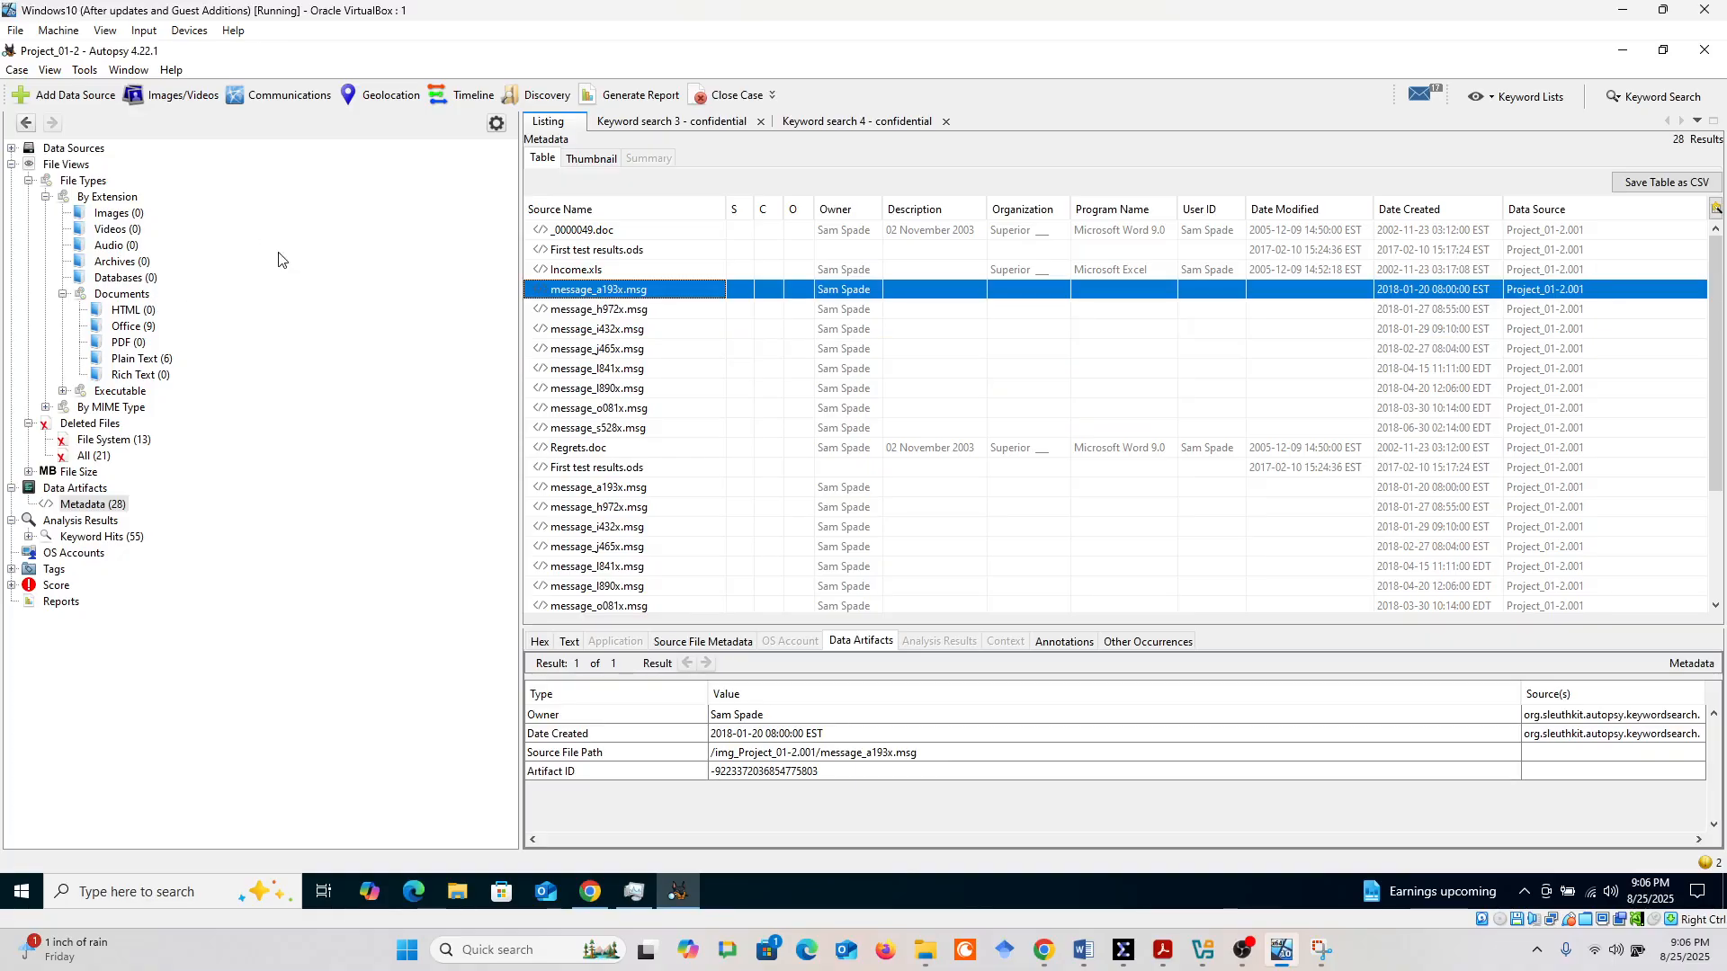
Go back to the Keyword search 3 results and review the extracted text of hits such as f0000056.ods, message_o081x.msg and message_s528x.msg
left_click(650, 122)
left_click(610, 288)
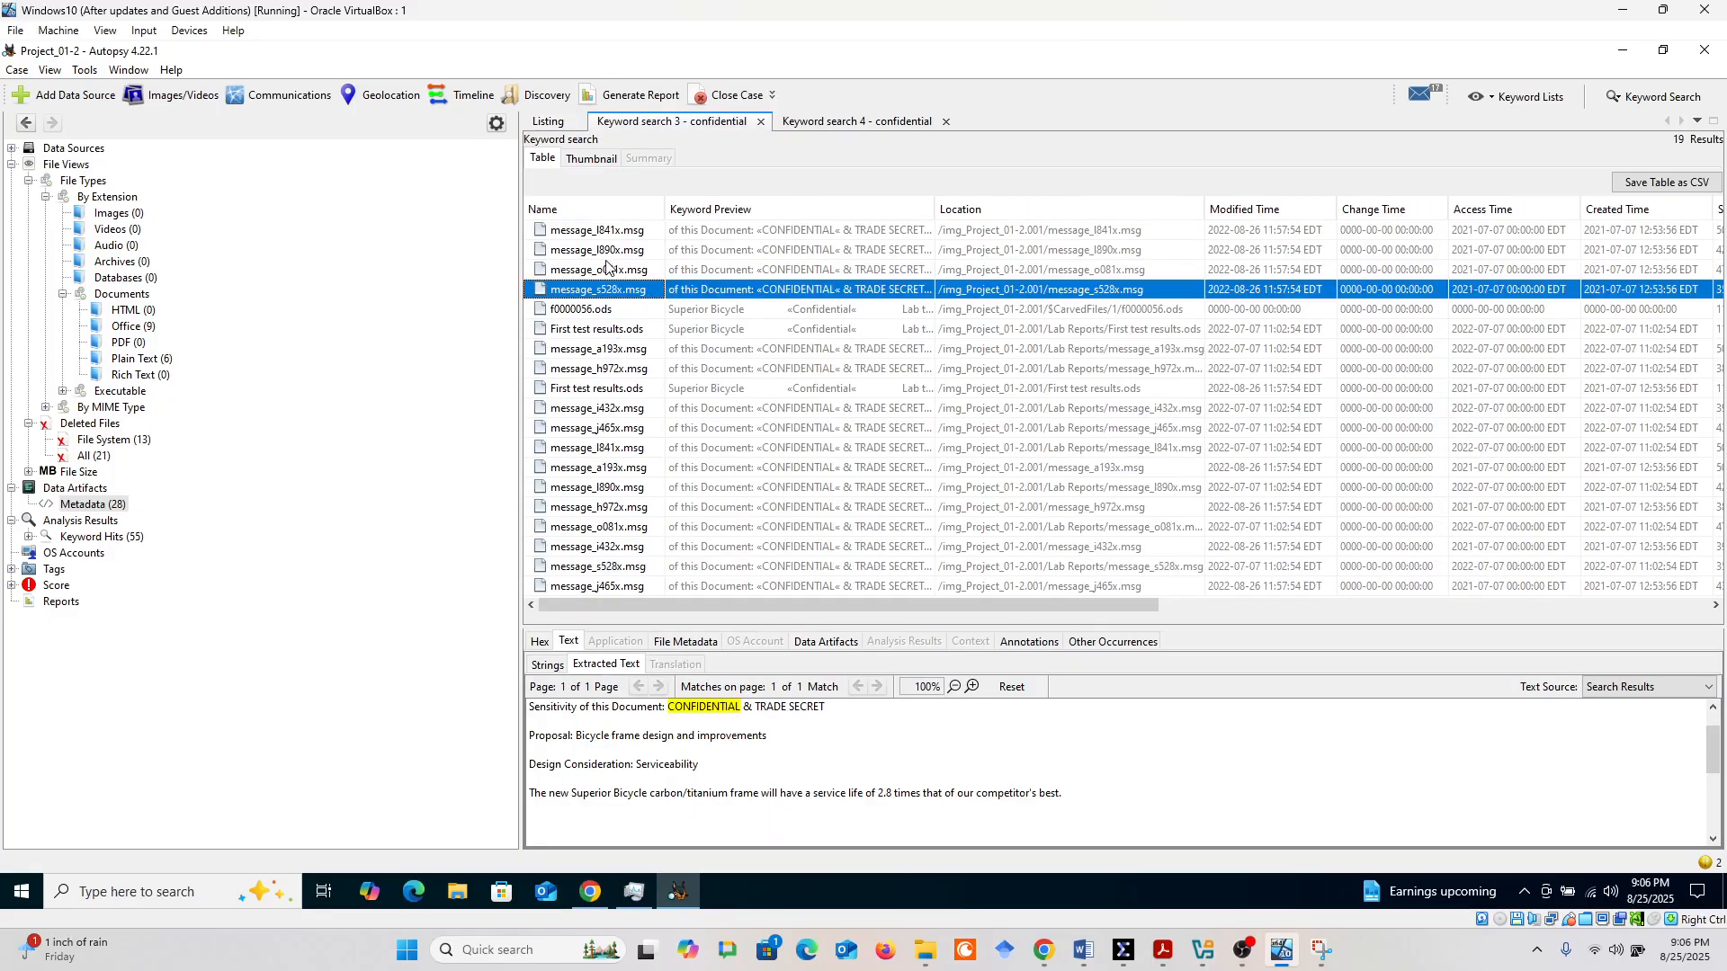
key("Up")
key("Up")
key("Up")
left_click(587, 311)
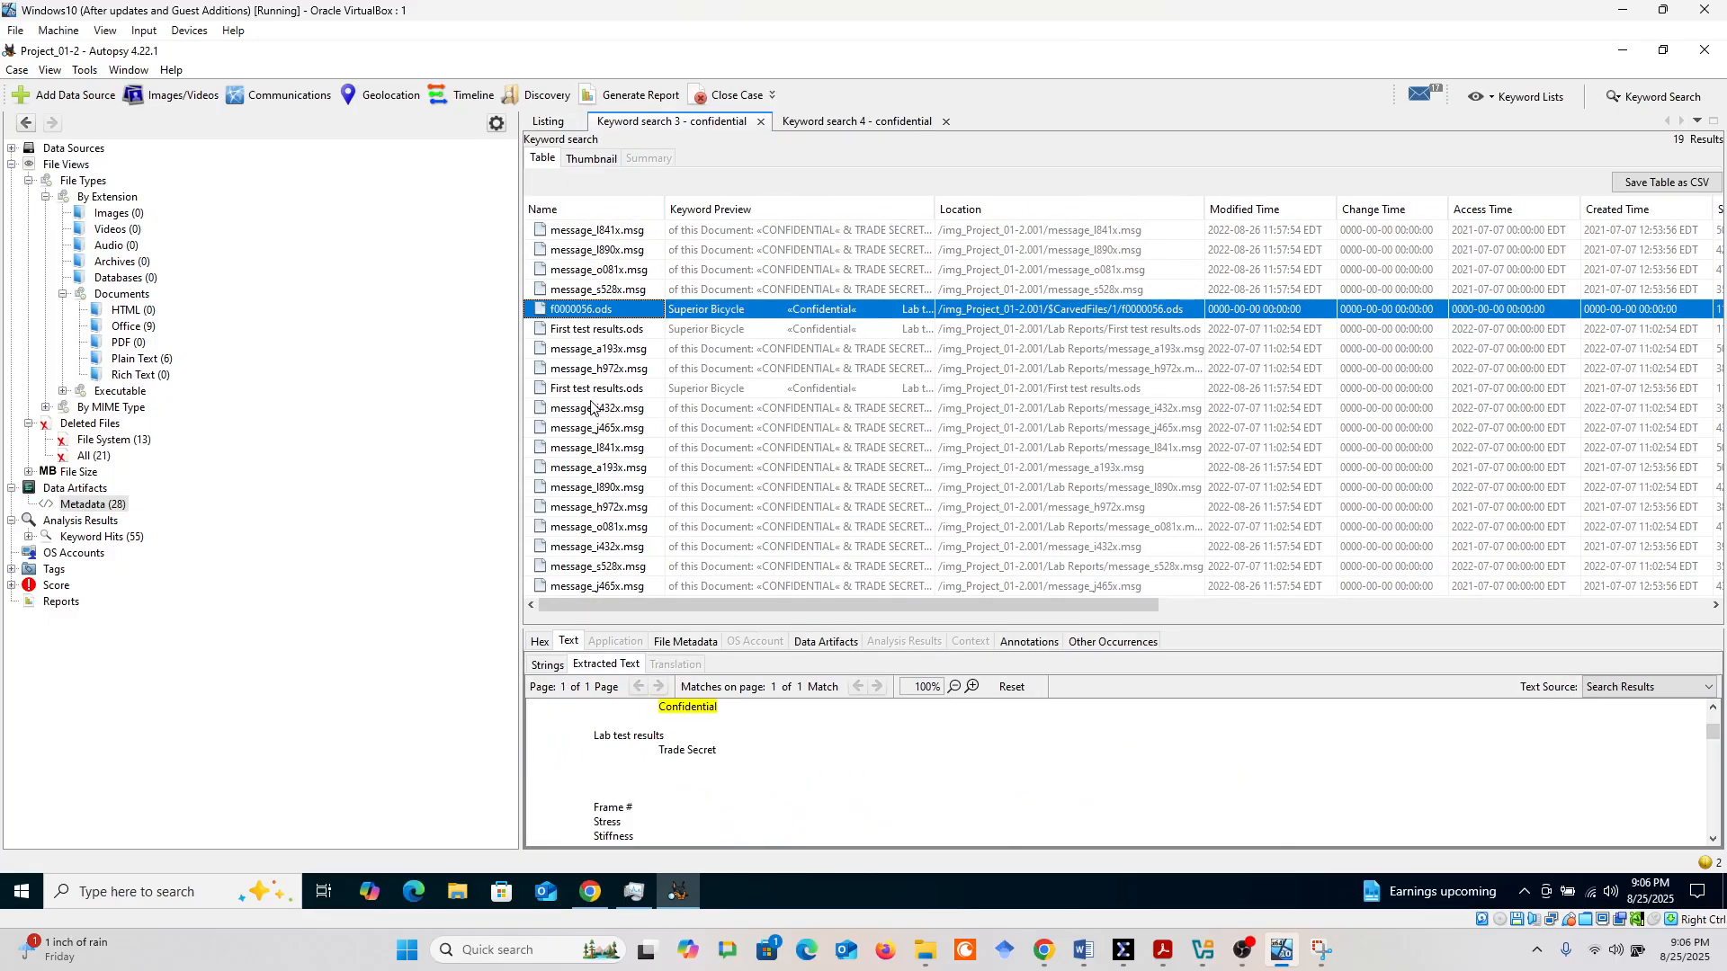
left_click(595, 408)
left_click(604, 490)
left_click(728, 545)
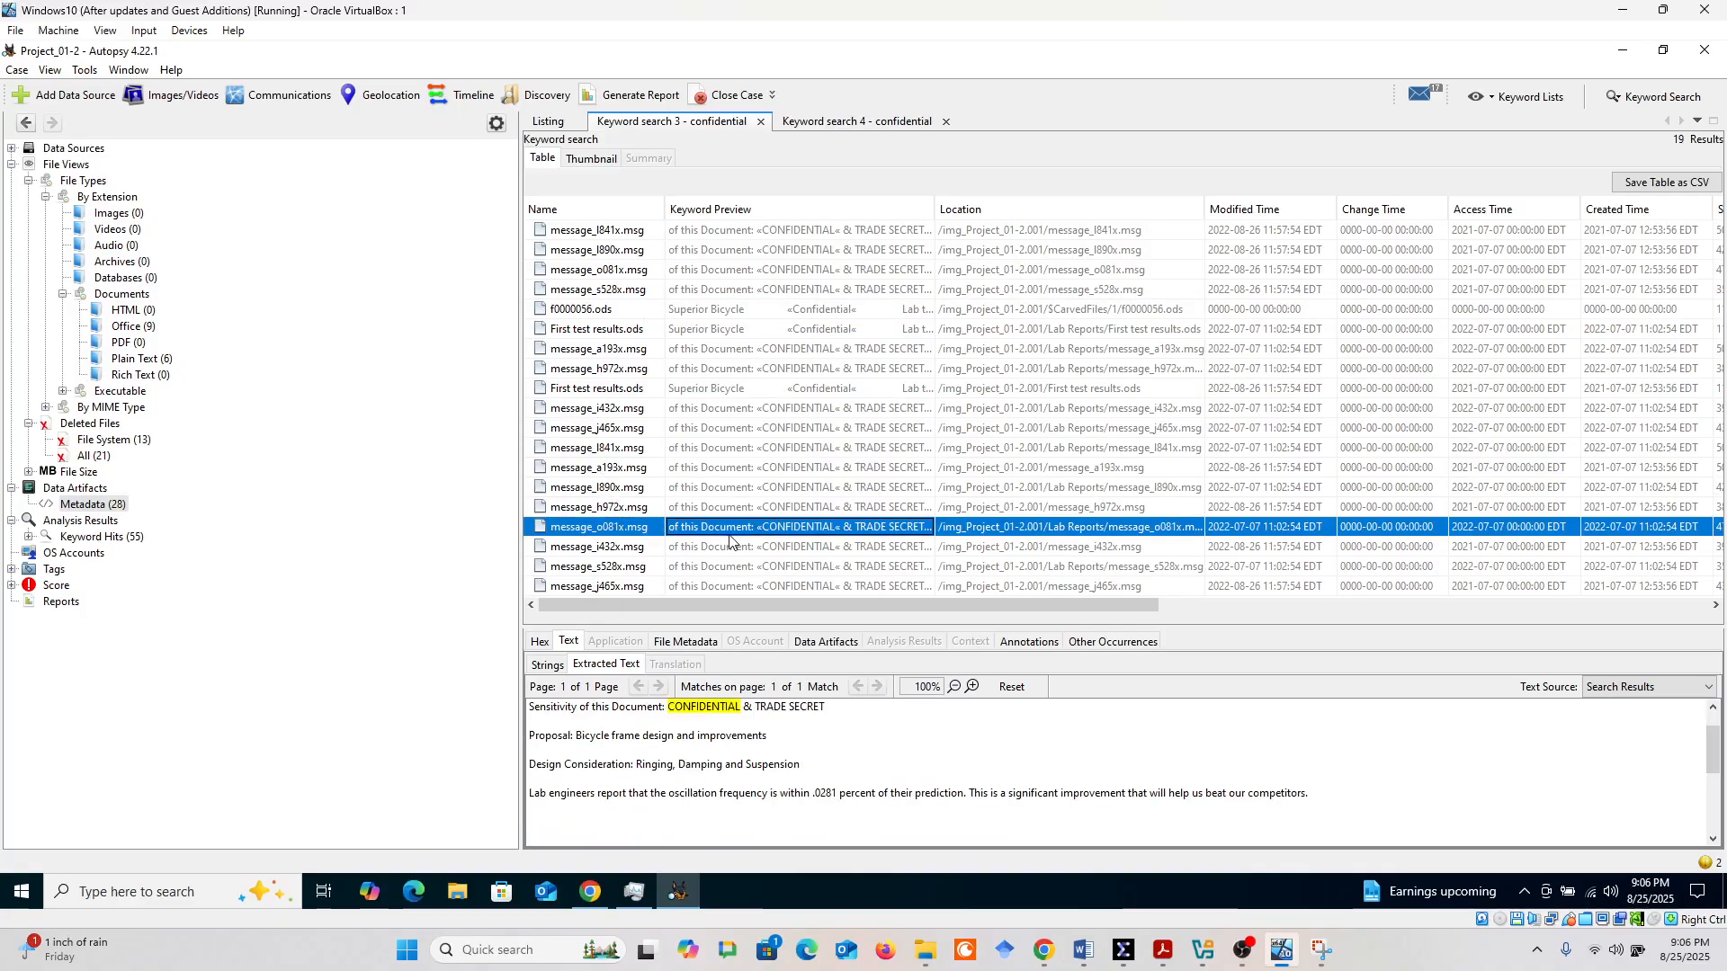
left_click(724, 568)
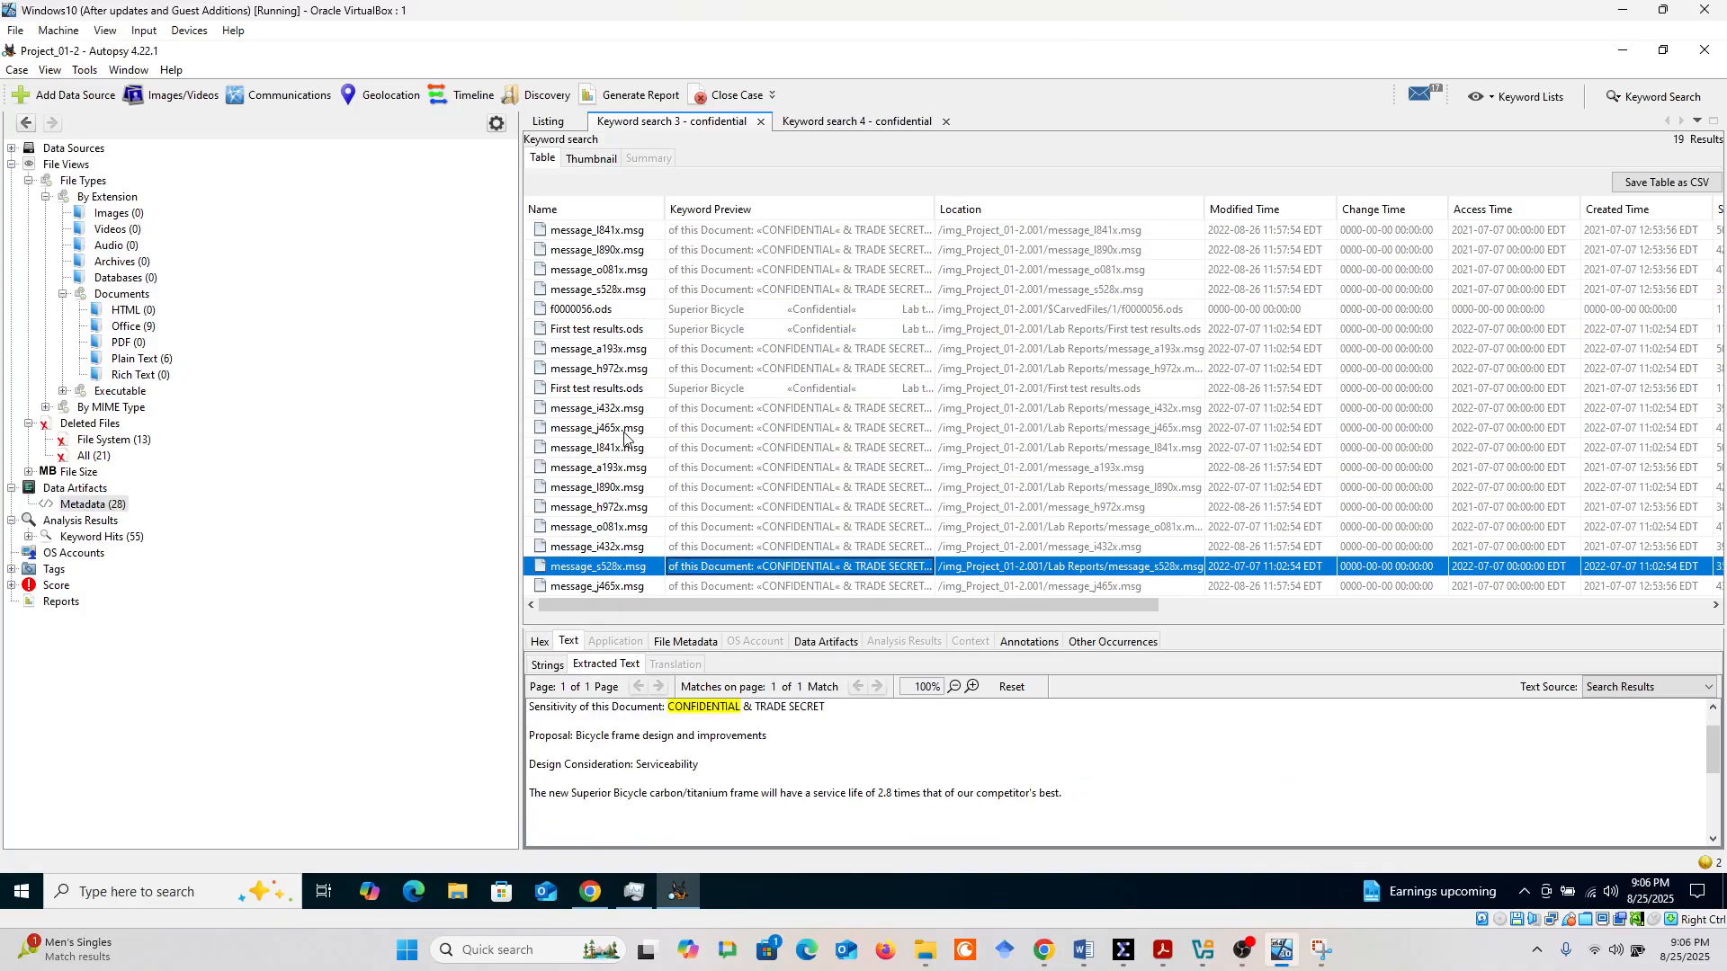